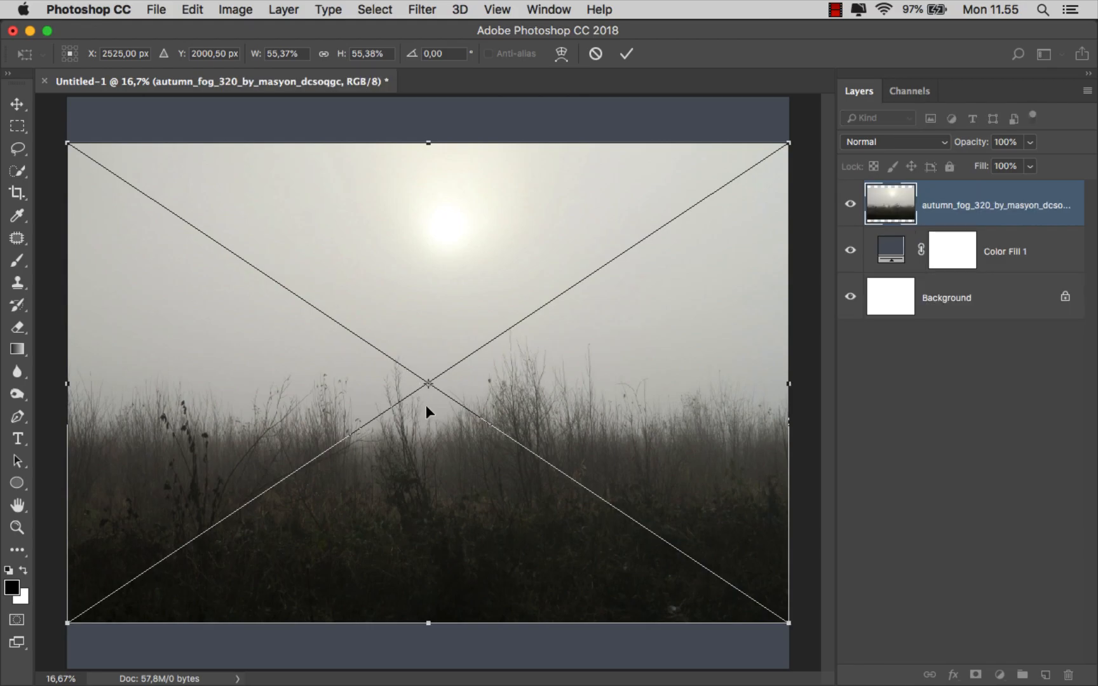
# Move the autumn fog image to the canvas bottom, squash its height to 46.91%, and commit the transform
pyautogui.moveTo(431, 327); pyautogui.dragTo(434, 368)
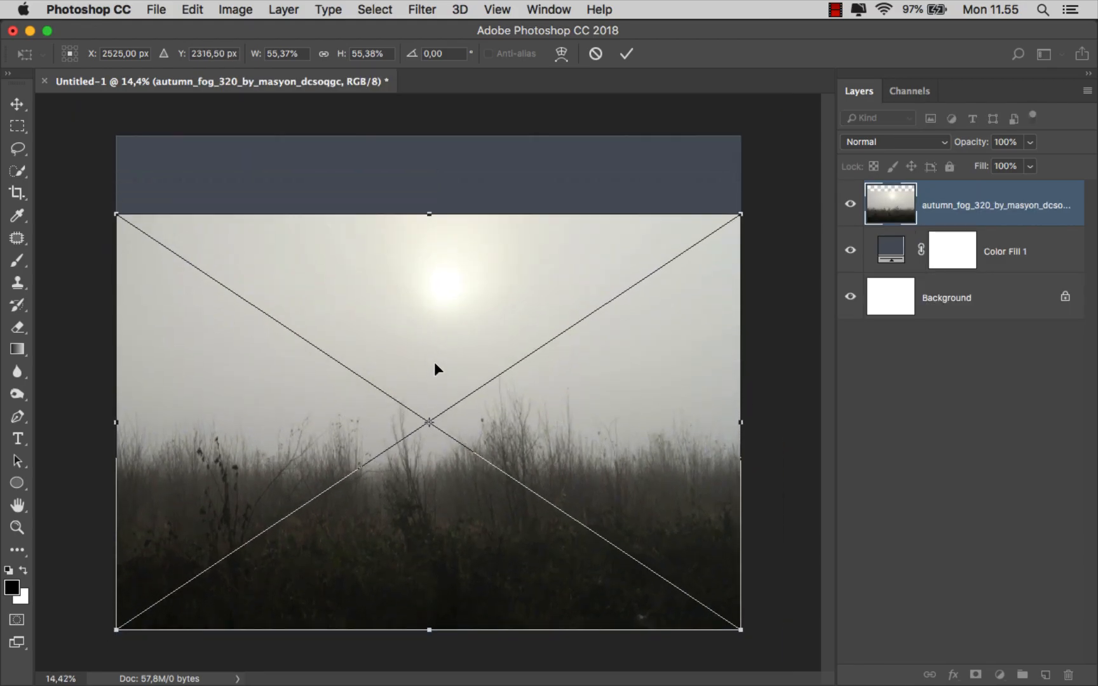
pyautogui.moveTo(431, 215); pyautogui.dragTo(432, 278)
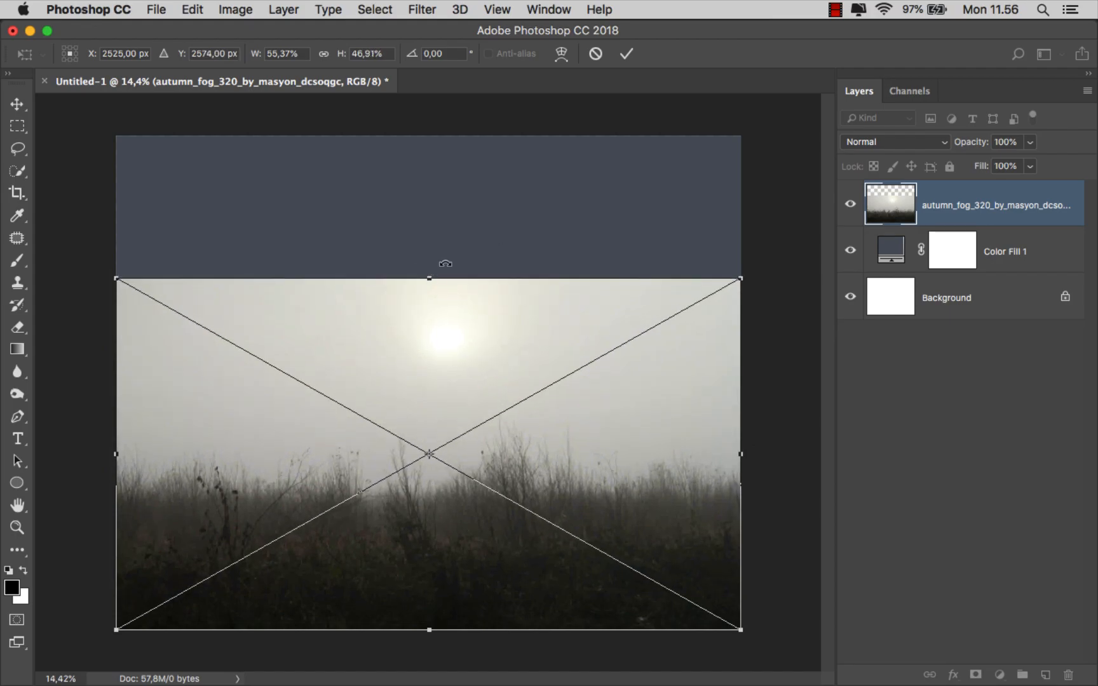
pyautogui.press('Return')
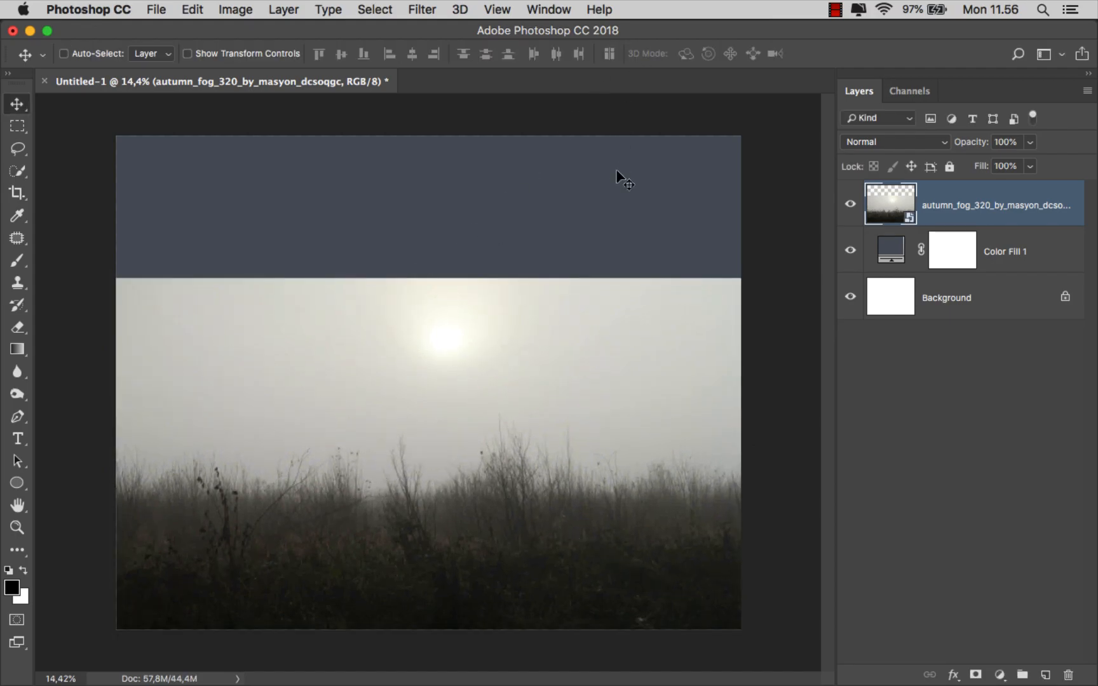
# Quick-select the dark grass field in the fog photo and mask out everything above it
pyautogui.moveTo(17, 170); pyautogui.dragTo(53, 168)
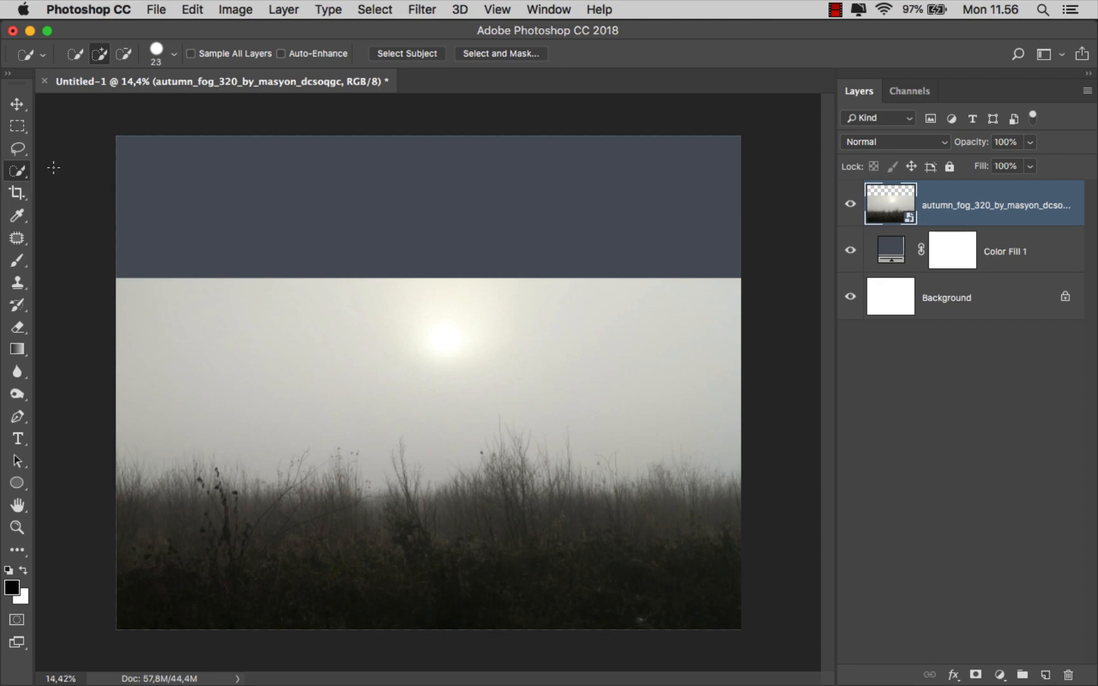
pyautogui.moveTo(155, 540)
pyautogui.mouseDown()
pyautogui.moveTo(251, 540)
pyautogui.moveTo(180, 517)
pyautogui.moveTo(400, 564)
pyautogui.moveTo(618, 549)
pyautogui.mouseUp()
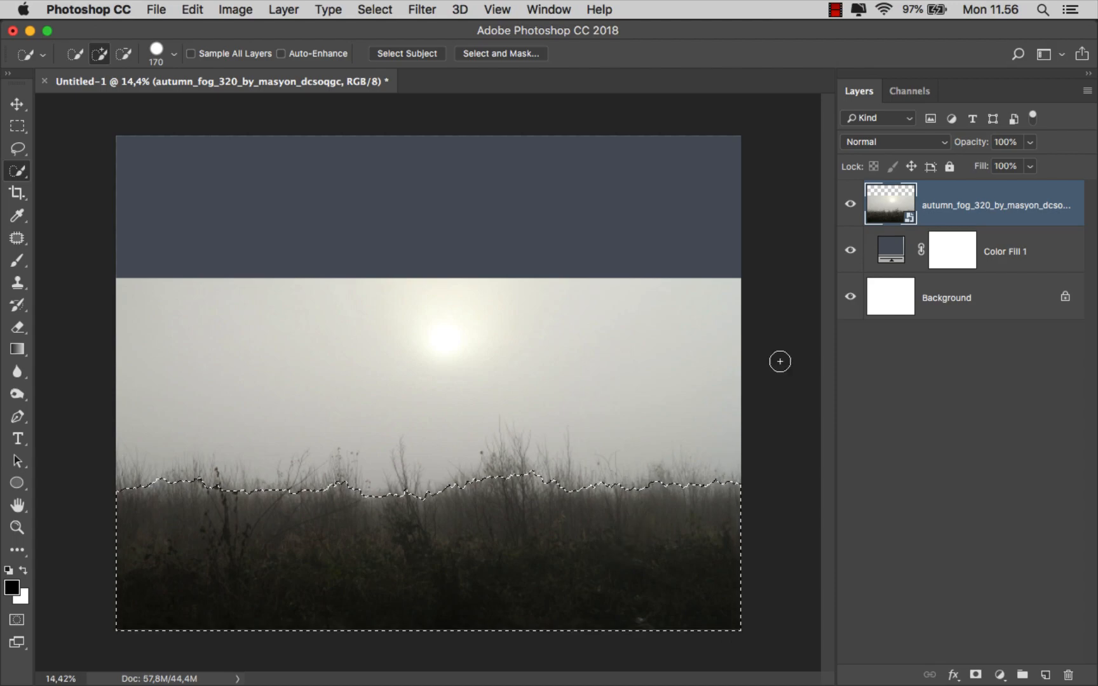
pyautogui.click(973, 676)
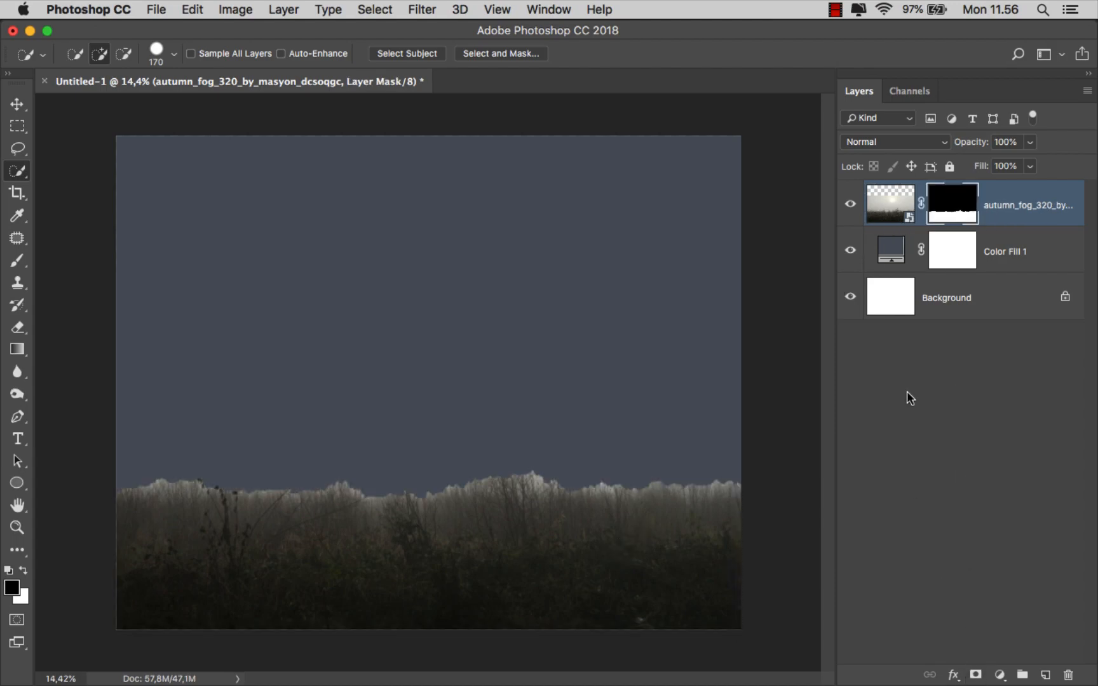
# Refine the fog layer's mask in Select and Mask, painting a 322 px Refine Edge Brush along the whole grass line
pyautogui.rightClick(937, 203)
pyautogui.click(890, 331)
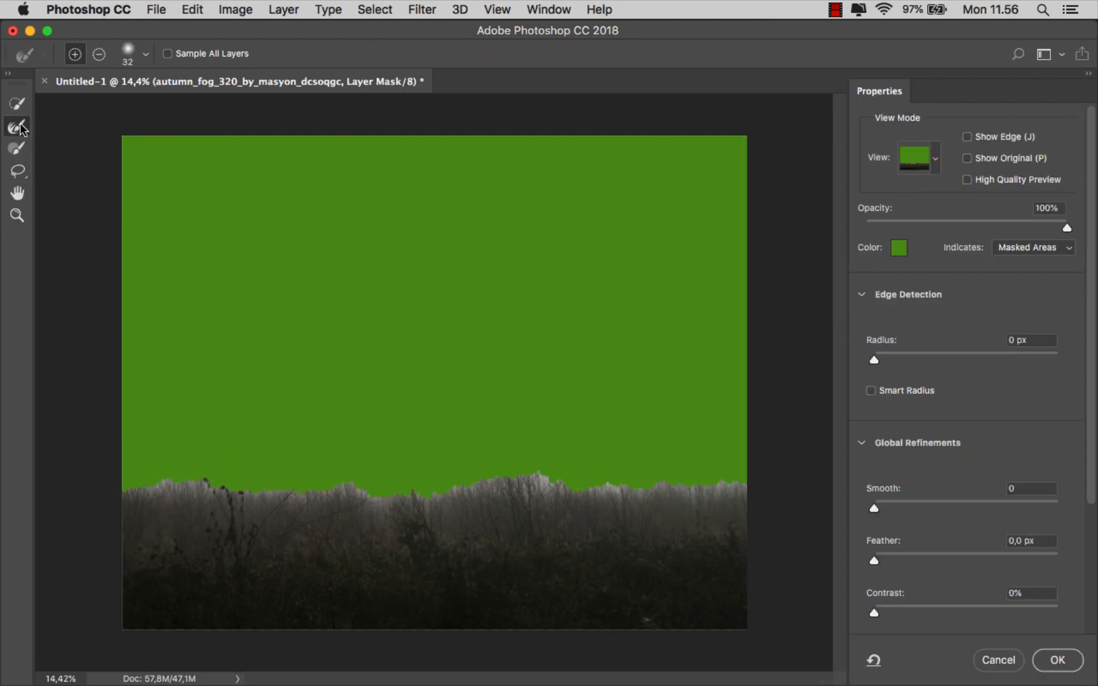
pyautogui.rightClick(131, 210)
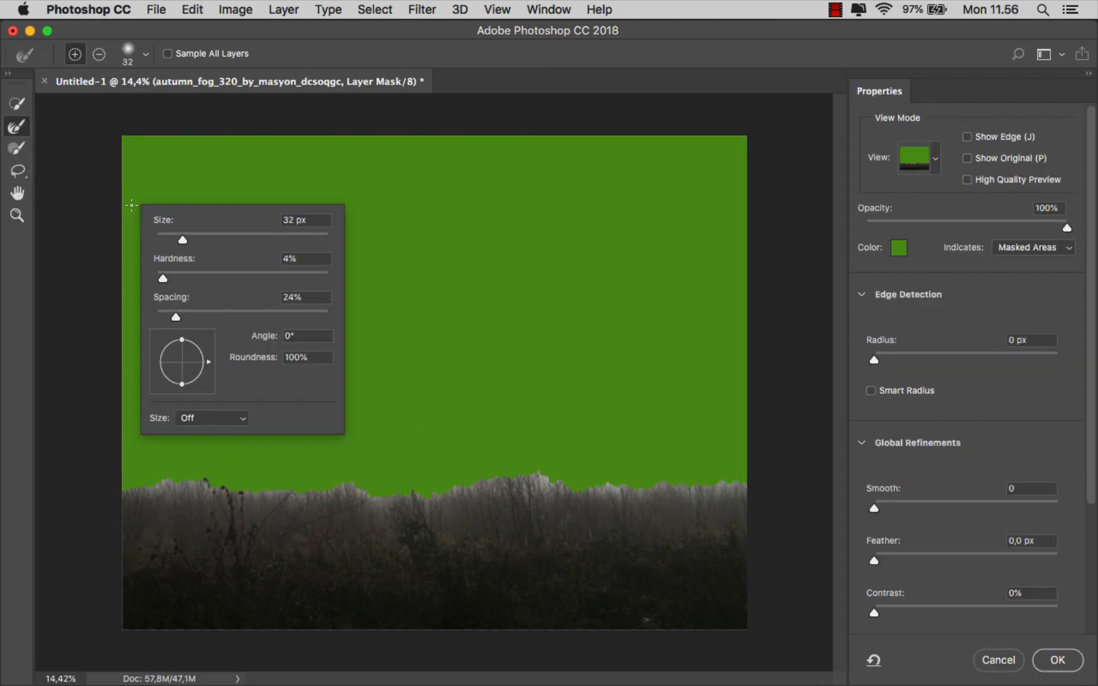
pyautogui.keyDown('ctrl'); pyautogui.keyDown('alt'); pyautogui.click(119, 331); pyautogui.keyUp('alt'); pyautogui.keyUp('ctrl')
pyautogui.moveTo(138, 357); pyautogui.dragTo(153, 366)
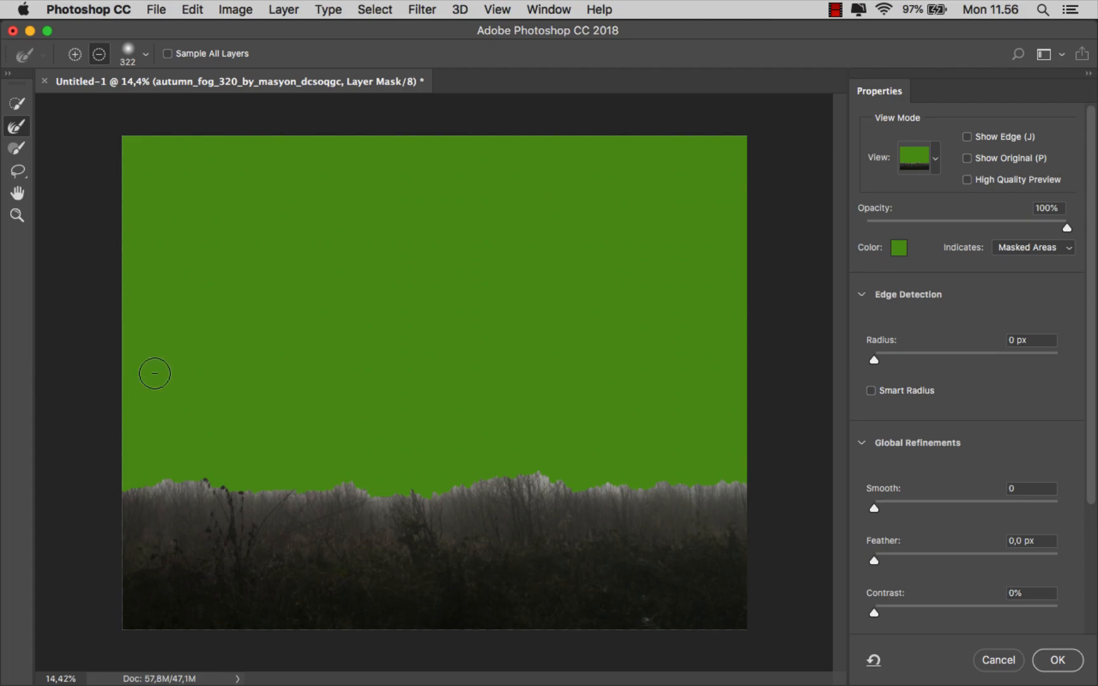
pyautogui.scroll(1, 130, 449)
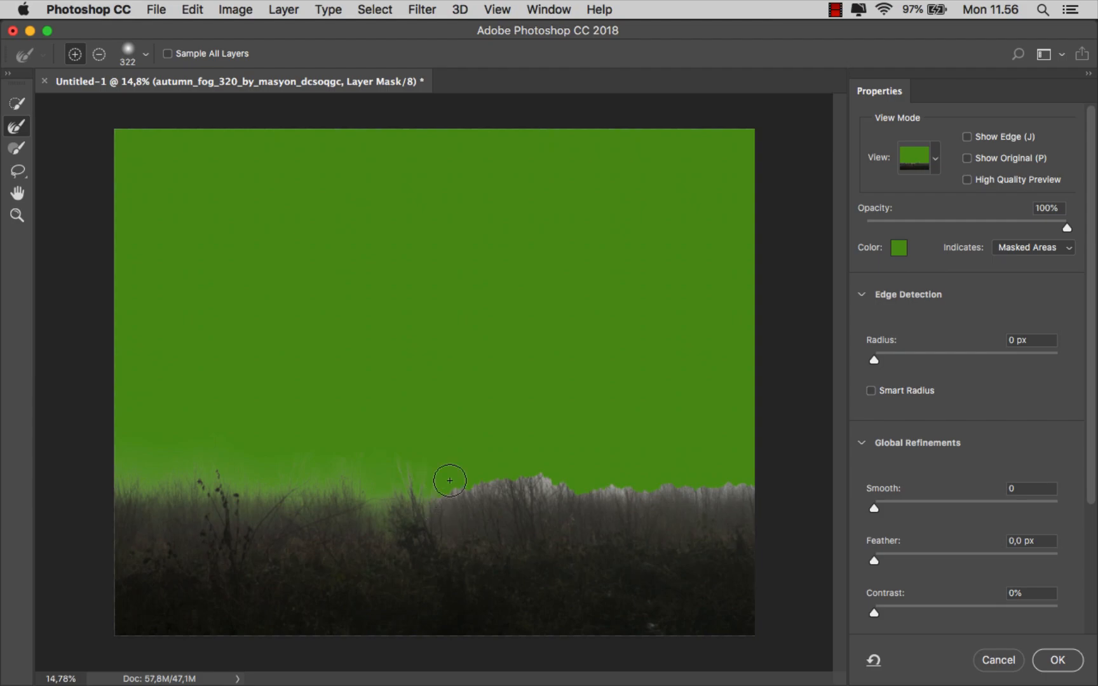
pyautogui.moveTo(554, 469)
pyautogui.mouseDown()
pyautogui.moveTo(579, 456)
pyautogui.moveTo(591, 486)
pyautogui.mouseUp()
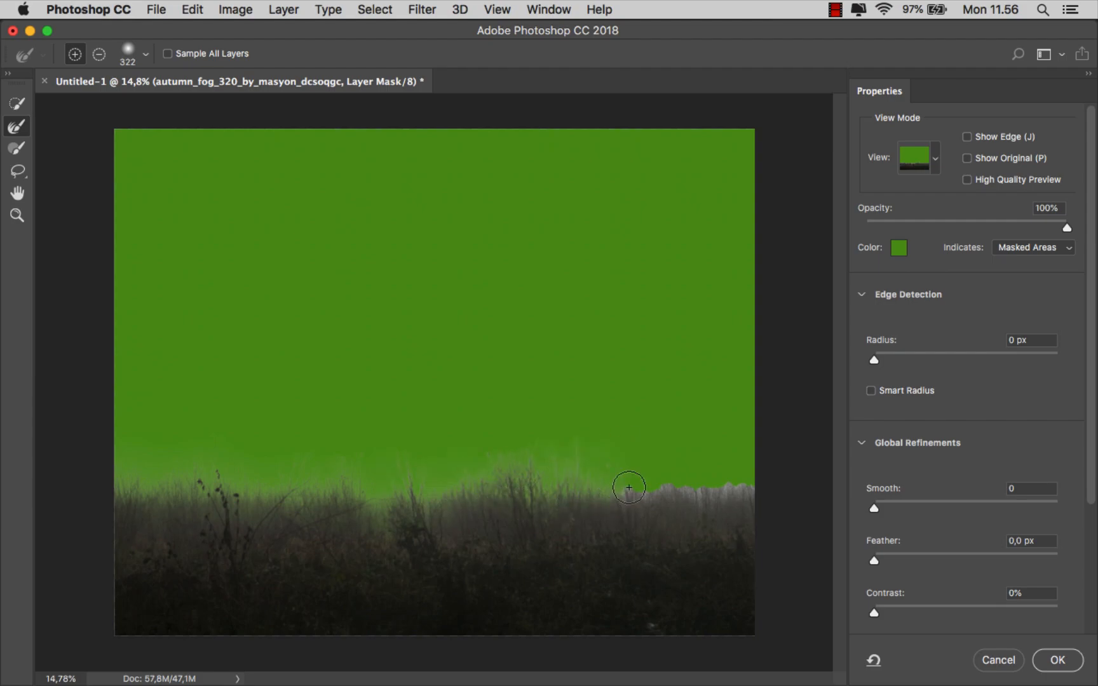
pyautogui.moveTo(743, 466); pyautogui.dragTo(760, 497)
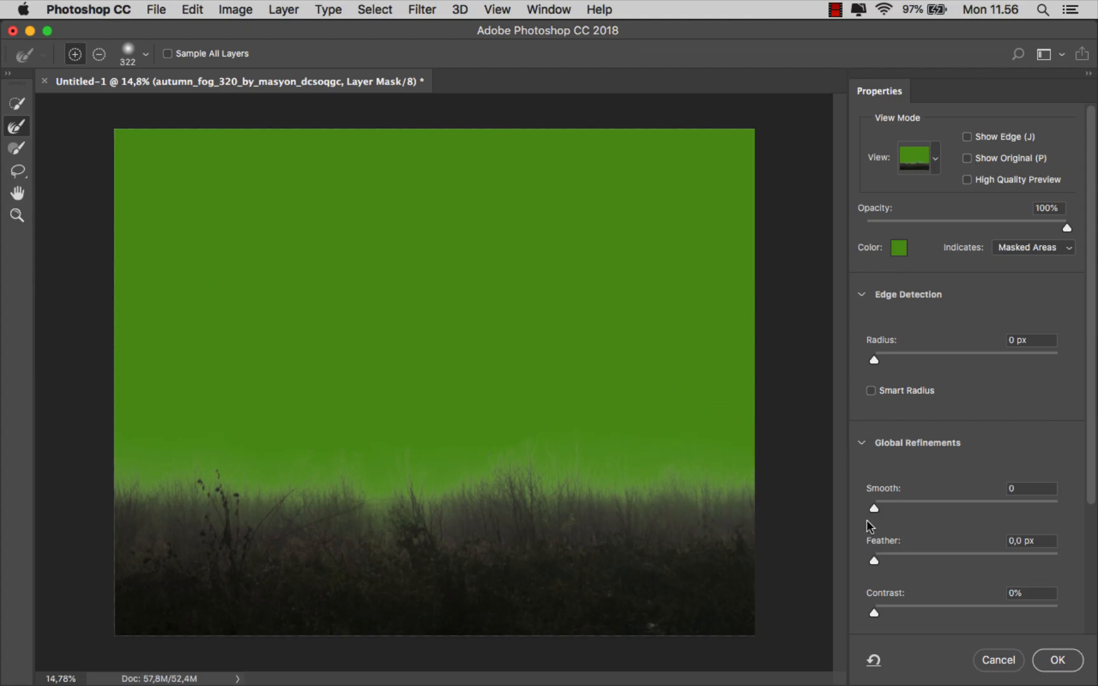
pyautogui.click(1056, 661)
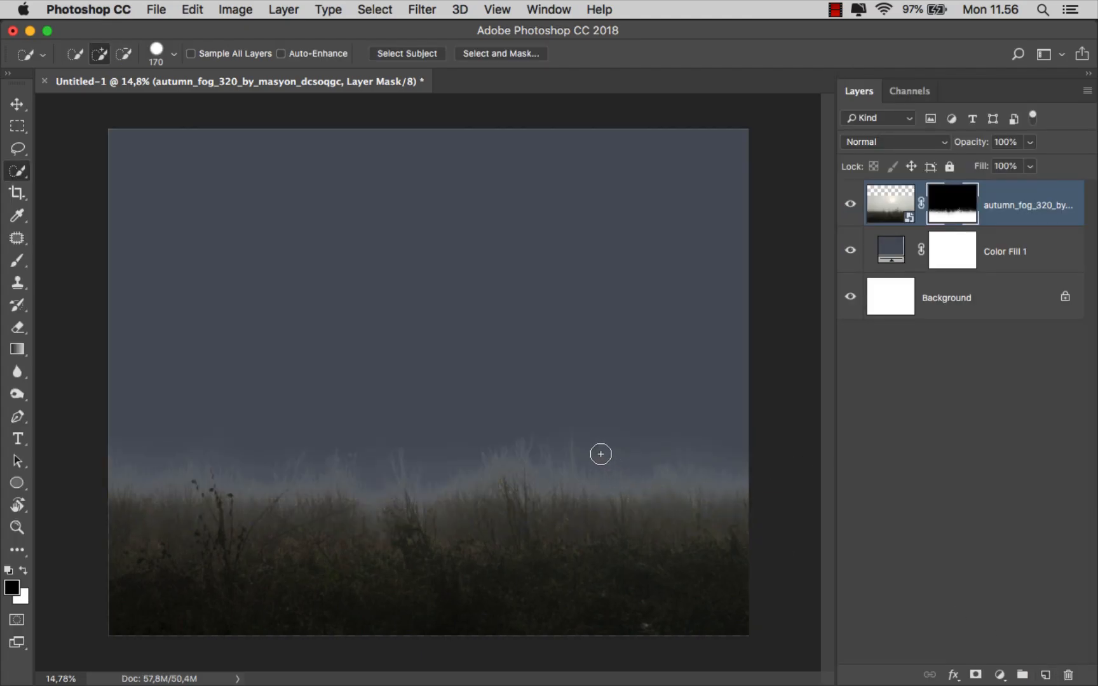
# Switch to Finder, preview the two Halloween scarecrow images, and place the cut-out copy PNG above the fog layer in Photoshop
pyautogui.scroll(1, 601, 453)
pyautogui.press('v')
pyautogui.click(1007, 209)
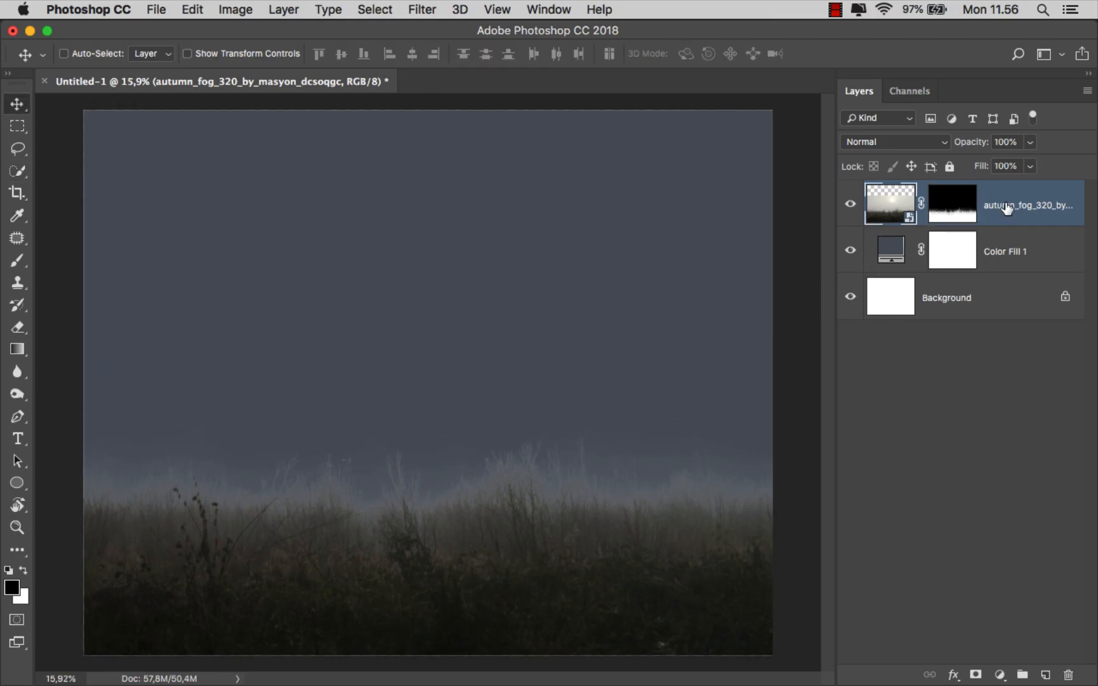
pyautogui.click(419, 649)
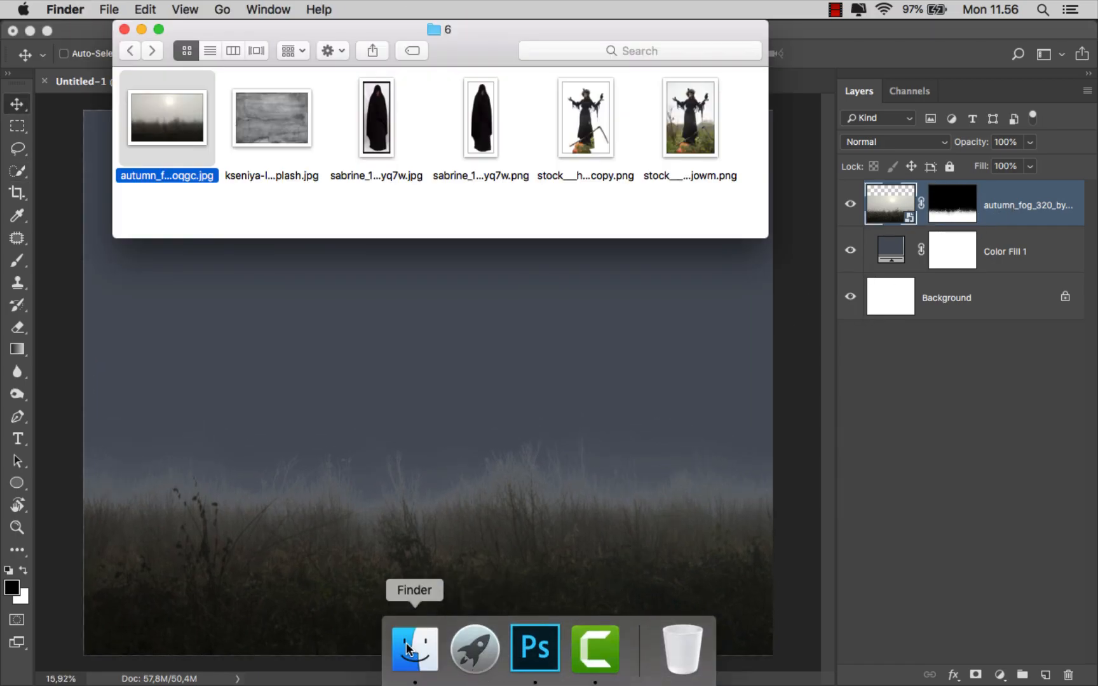
pyautogui.click(694, 143)
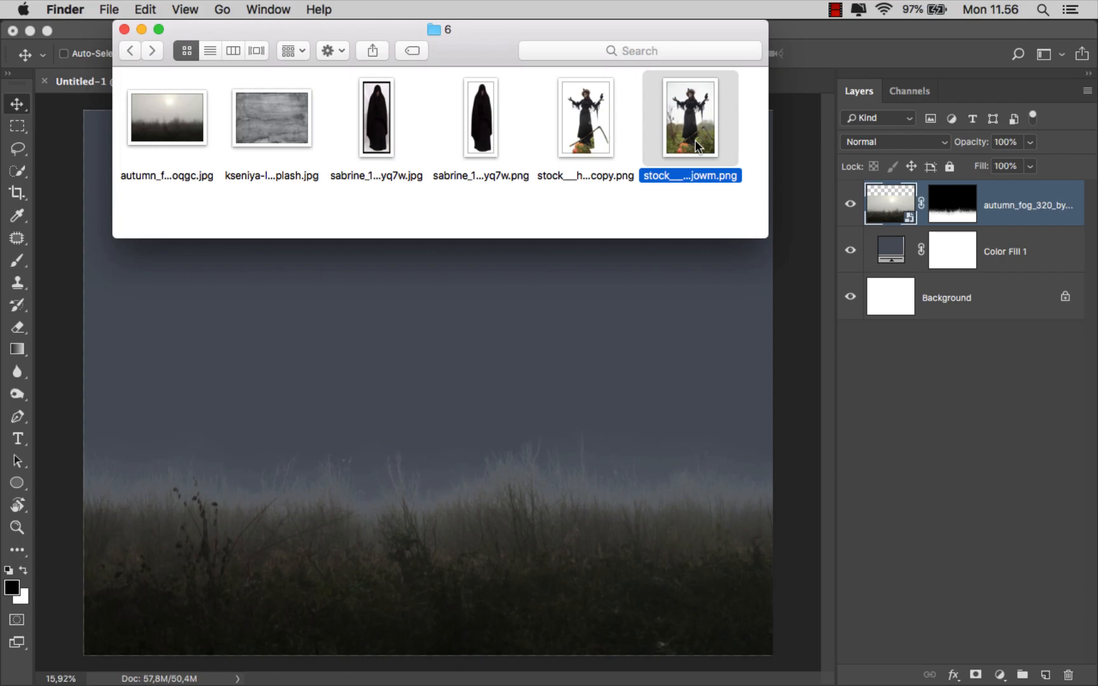
pyautogui.press('space')
pyautogui.press('space')
pyautogui.click(598, 128)
pyautogui.press('space')
pyautogui.press('space')
pyautogui.moveTo(597, 128); pyautogui.dragTo(551, 347)
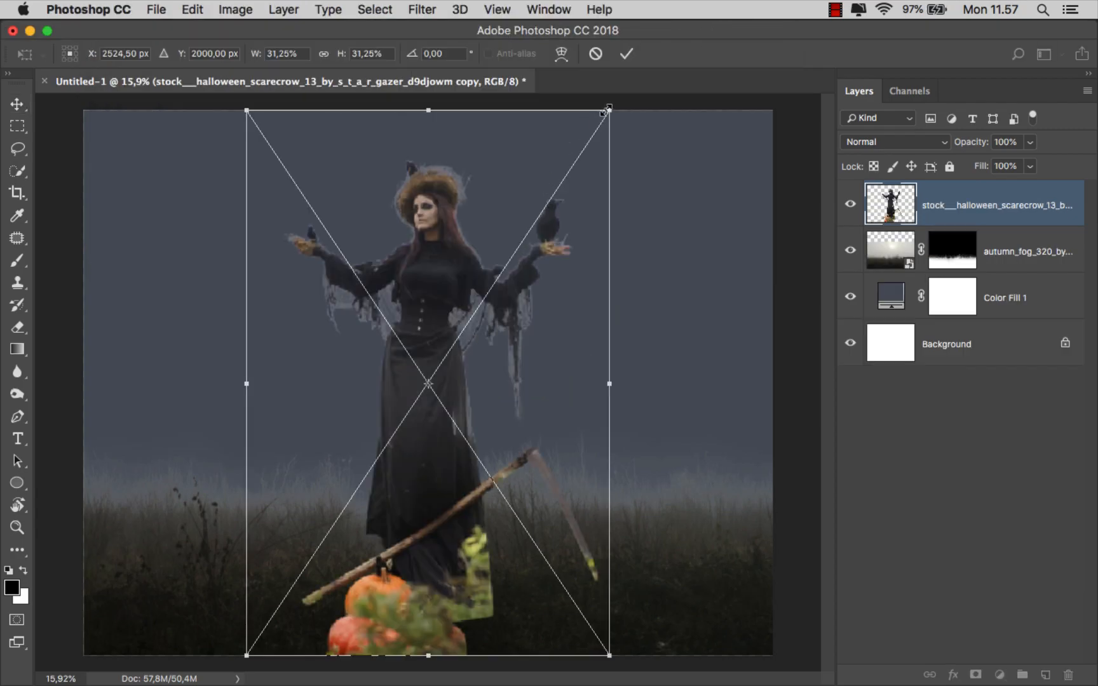
# Scale the scarecrow woman to 25.87%, centre her horizontally with her base at the canvas bottom, and commit
pyautogui.moveTo(606, 109); pyautogui.dragTo(569, 220)
pyautogui.moveTo(441, 338); pyautogui.dragTo(471, 336)
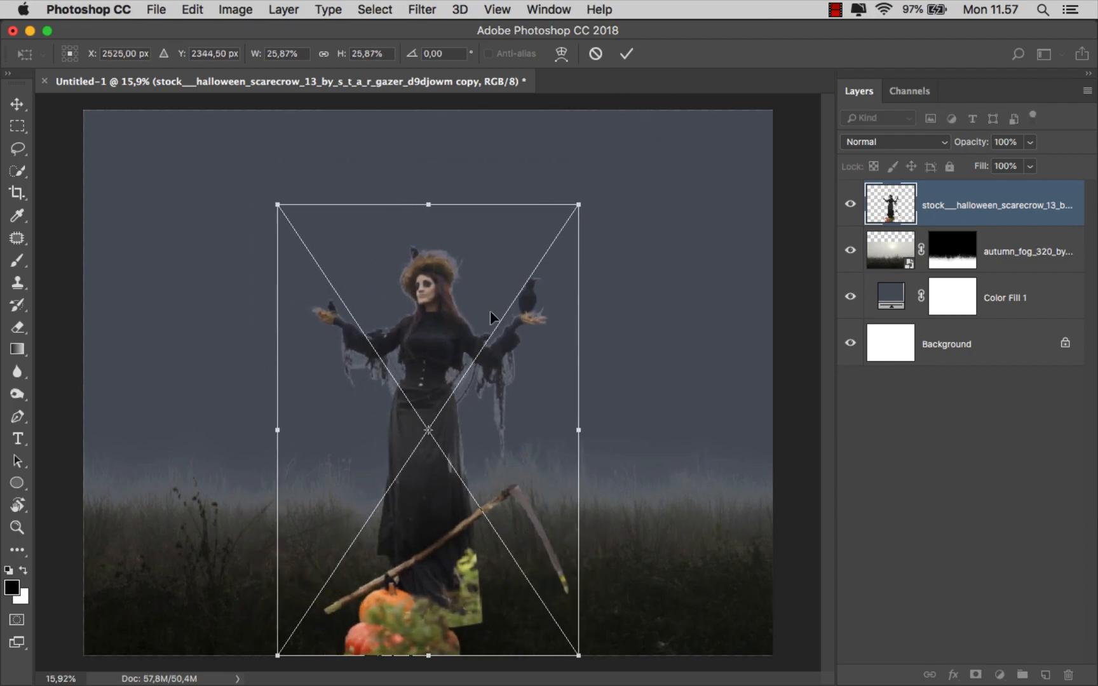
pyautogui.click(632, 55)
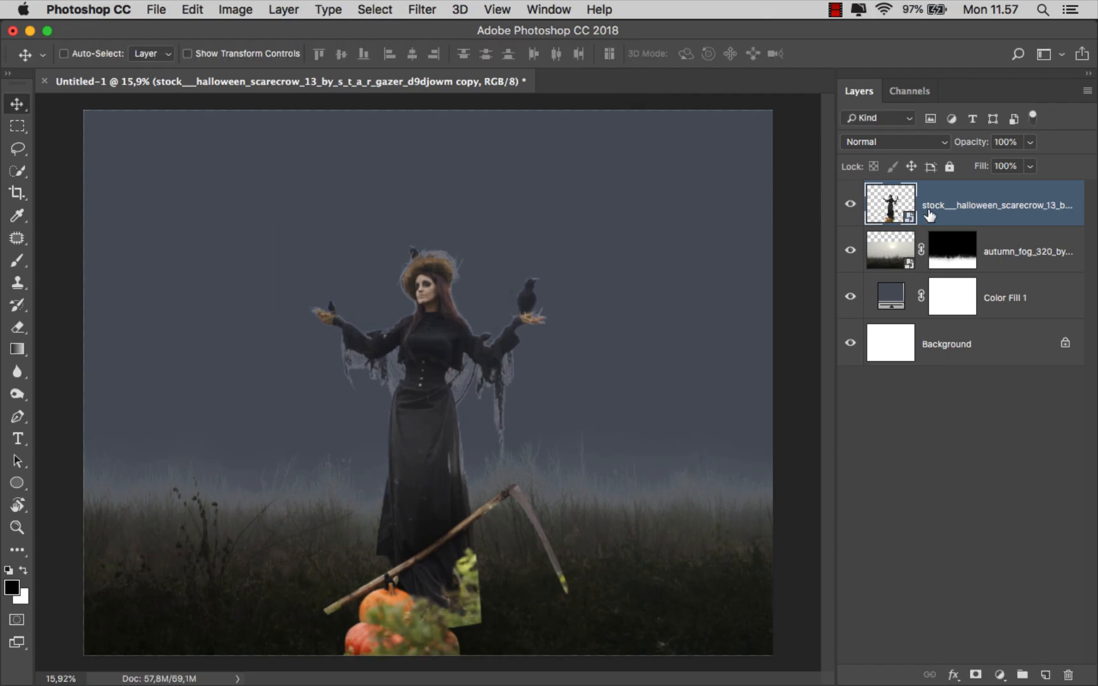
# Add a layer mask to the scarecrow layer and choose the 510 px grass brush from the Trees group at 100% opacity
pyautogui.click(975, 674)
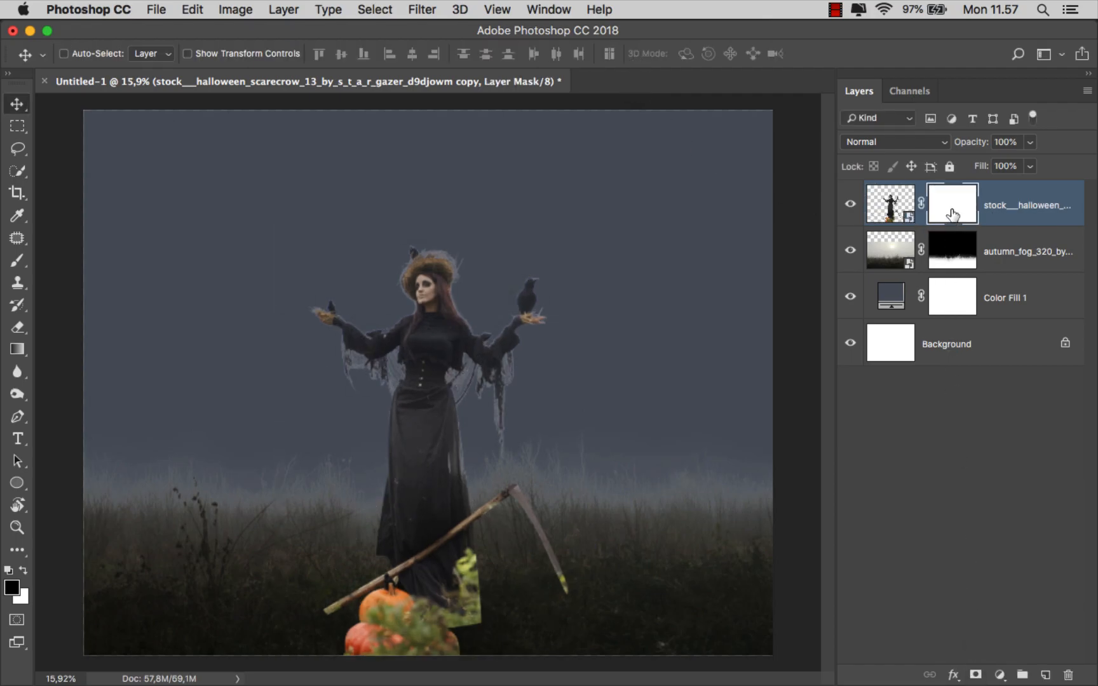
pyautogui.moveTo(18, 261); pyautogui.dragTo(56, 265)
pyautogui.rightClick(218, 289)
pyautogui.click(229, 478)
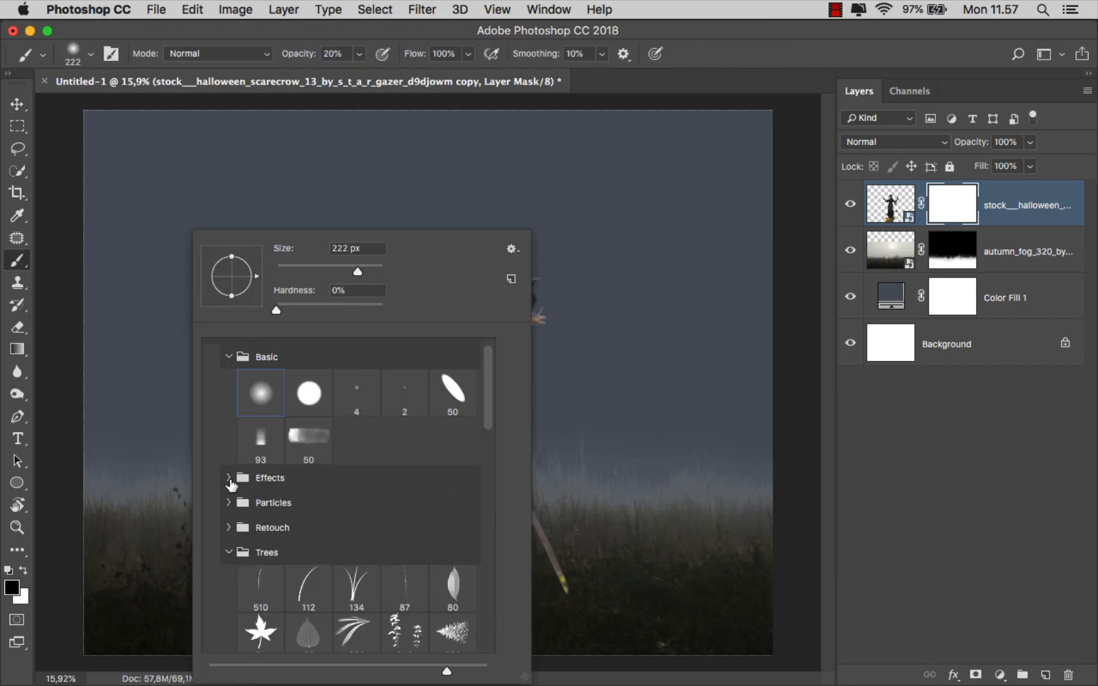
pyautogui.scroll(1, 278, 365)
pyautogui.click(276, 351)
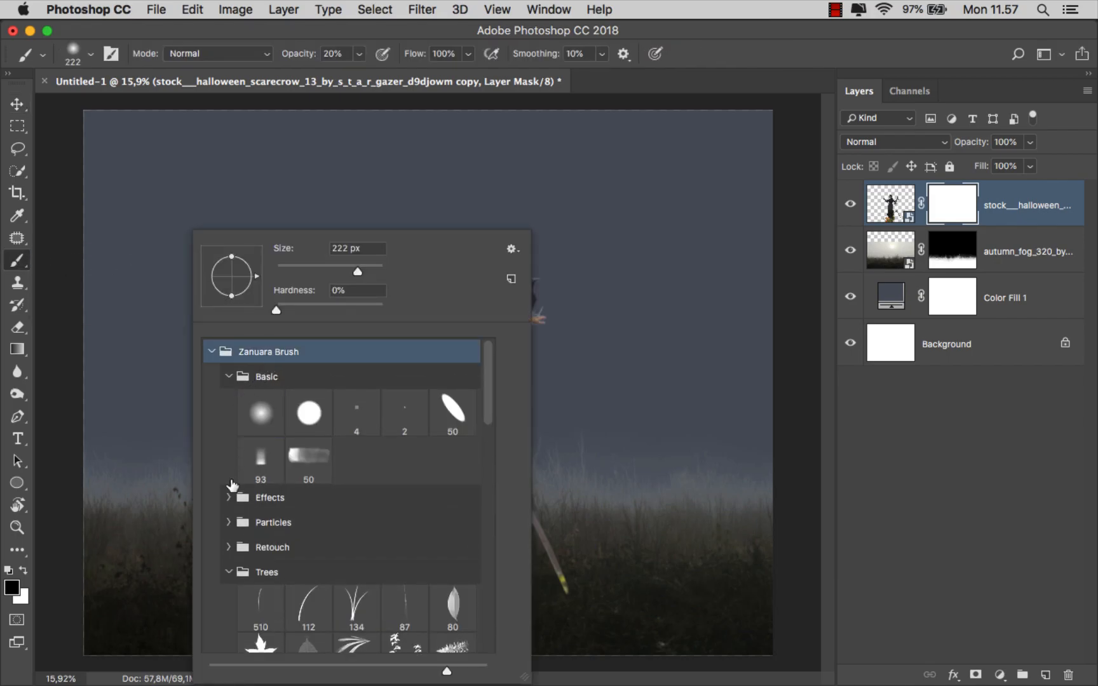
pyautogui.scroll(-1, 254, 559)
pyautogui.click(259, 572)
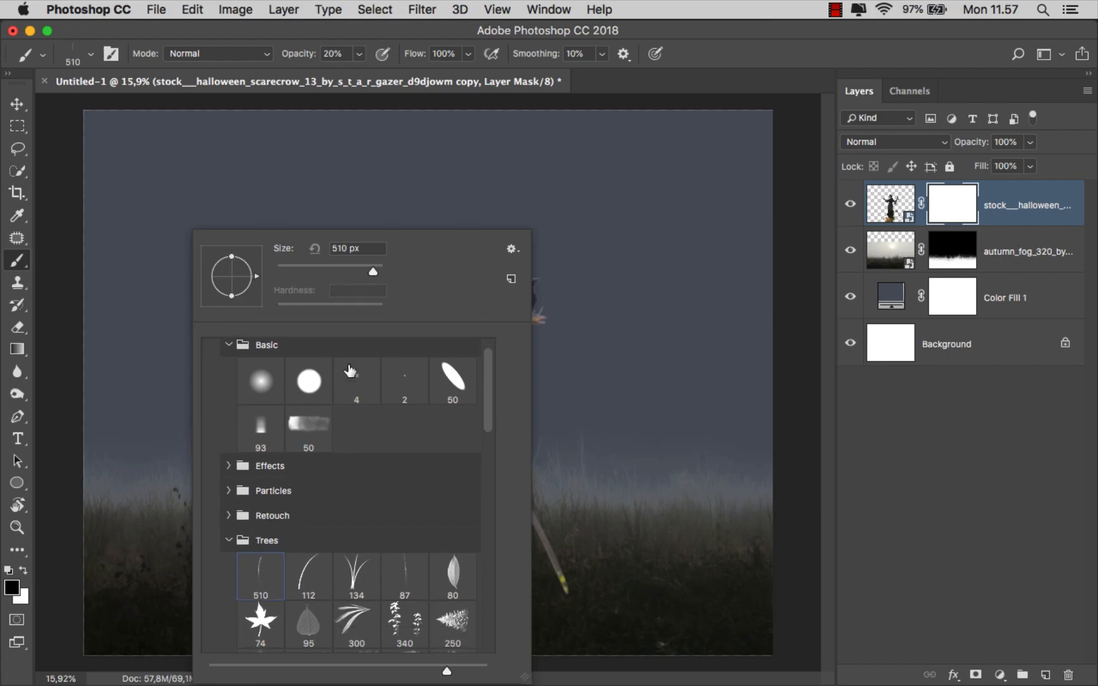
pyautogui.click(357, 56)
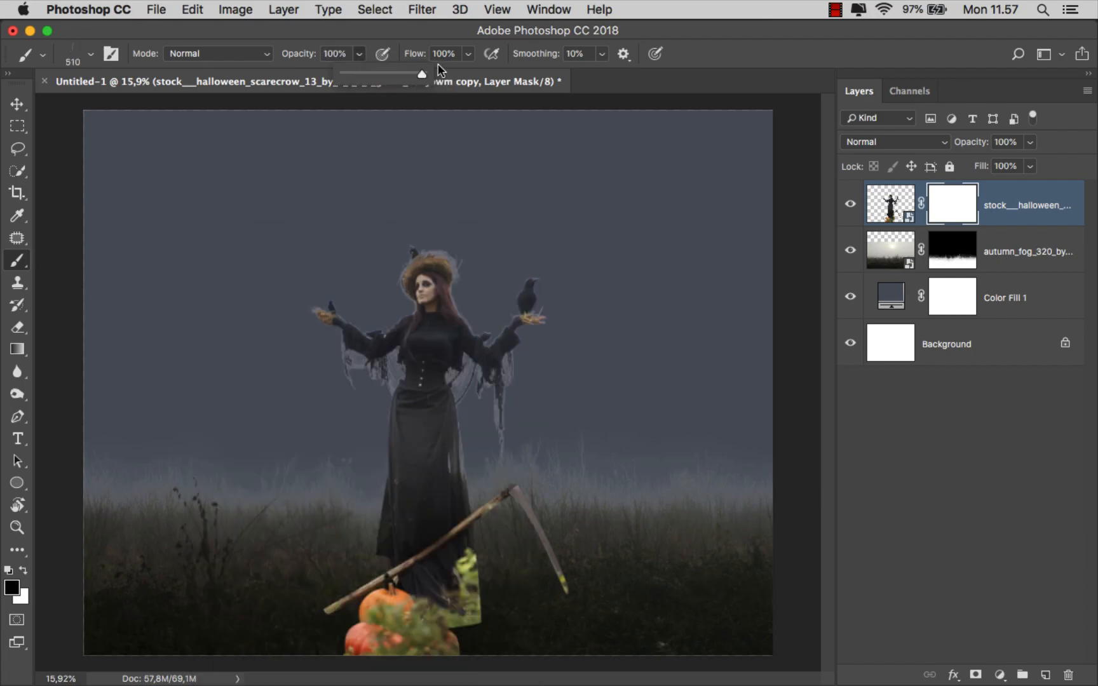
pyautogui.click(397, 30)
# Paint black grass strokes on the scarecrow mask over the pumpkins and lower leaves, reducing the brush to 334 px
pyautogui.scroll(5, 447, 605)
pyautogui.scroll(-3, 481, 553)
pyautogui.moveTo(410, 590)
pyautogui.mouseDown()
pyautogui.moveTo(381, 588)
pyautogui.moveTo(371, 563)
pyautogui.moveTo(267, 559)
pyautogui.moveTo(241, 533)
pyautogui.moveTo(464, 521)
pyautogui.moveTo(356, 509)
pyautogui.moveTo(419, 508)
pyautogui.moveTo(298, 508)
pyautogui.moveTo(311, 518)
pyautogui.mouseUp()
pyautogui.moveTo(622, 486); pyautogui.dragTo(592, 490)
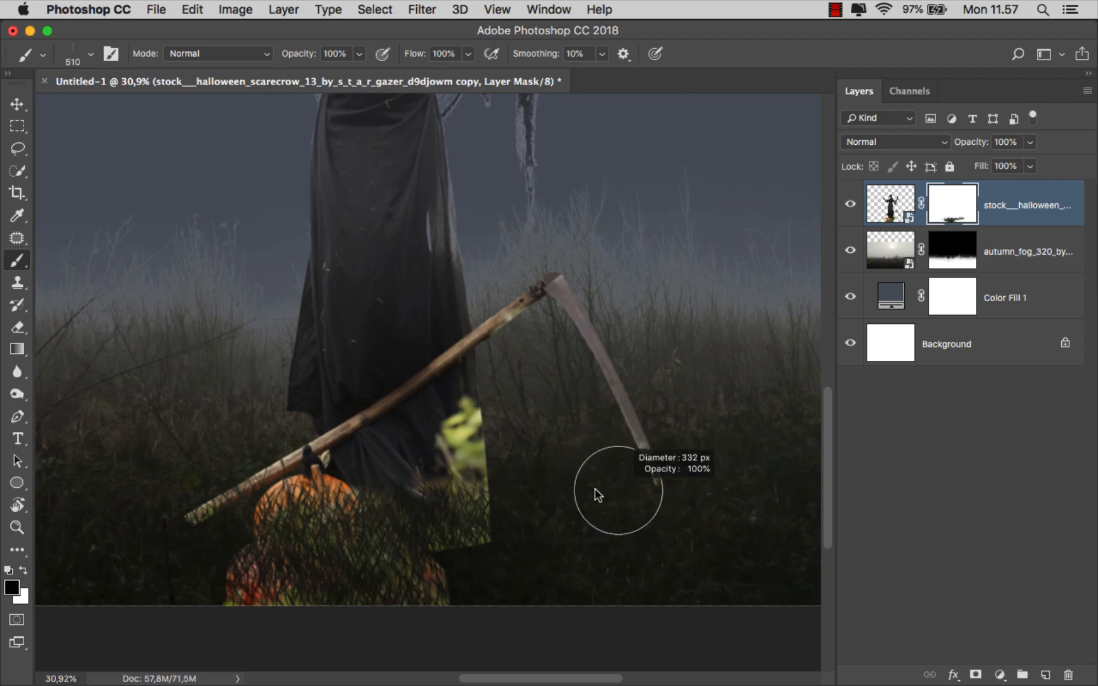
pyautogui.scroll(2, 482, 490)
pyautogui.moveTo(473, 488)
pyautogui.mouseDown()
pyautogui.moveTo(346, 464)
pyautogui.moveTo(442, 480)
pyautogui.moveTo(216, 471)
pyautogui.moveTo(462, 472)
pyautogui.moveTo(284, 452)
pyautogui.moveTo(486, 456)
pyautogui.moveTo(290, 449)
pyautogui.moveTo(387, 461)
pyautogui.moveTo(186, 471)
pyautogui.moveTo(358, 488)
pyautogui.moveTo(124, 491)
pyautogui.mouseUp()
pyautogui.moveTo(162, 580); pyautogui.dragTo(278, 582)
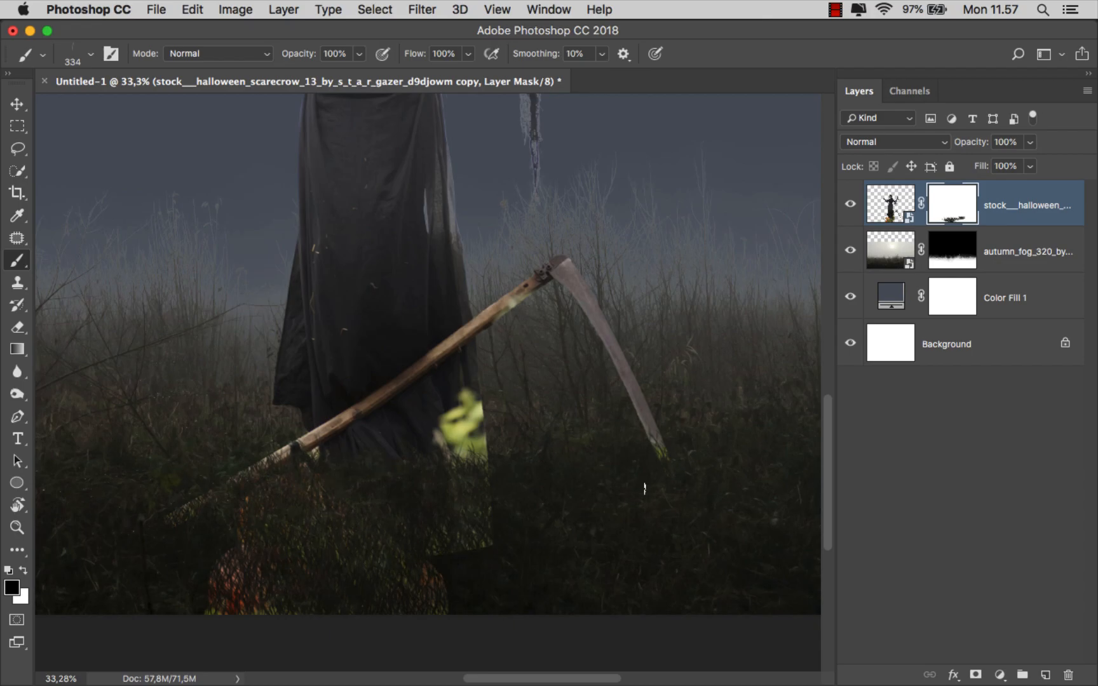
# Mask out the remaining pumpkin and foliage traces below the skirt with a soft round 334 px brush
pyautogui.rightClick(434, 381)
pyautogui.click(509, 382)
pyautogui.moveTo(382, 490)
pyautogui.mouseDown()
pyautogui.moveTo(473, 563)
pyautogui.moveTo(480, 506)
pyautogui.moveTo(274, 510)
pyautogui.moveTo(266, 556)
pyautogui.moveTo(301, 603)
pyautogui.moveTo(301, 503)
pyautogui.moveTo(385, 515)
pyautogui.moveTo(508, 510)
pyautogui.moveTo(655, 485)
pyautogui.moveTo(584, 496)
pyautogui.mouseUp()
pyautogui.scroll(1, 462, 449)
pyautogui.scroll(5, 468, 442)
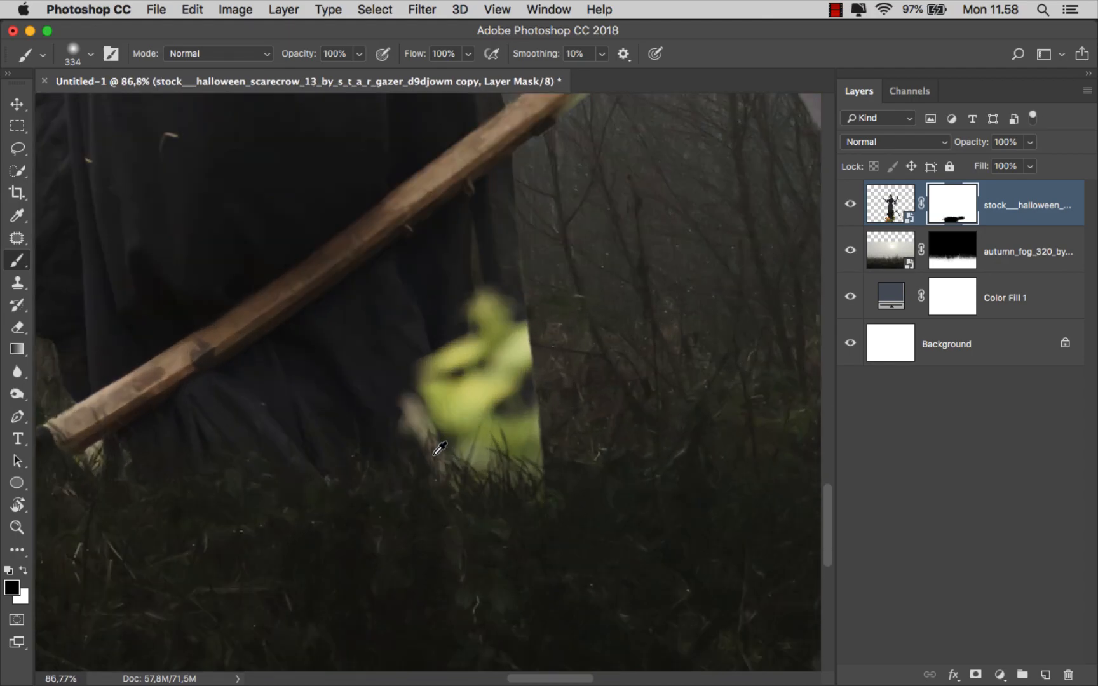
pyautogui.doubleClick(938, 214)
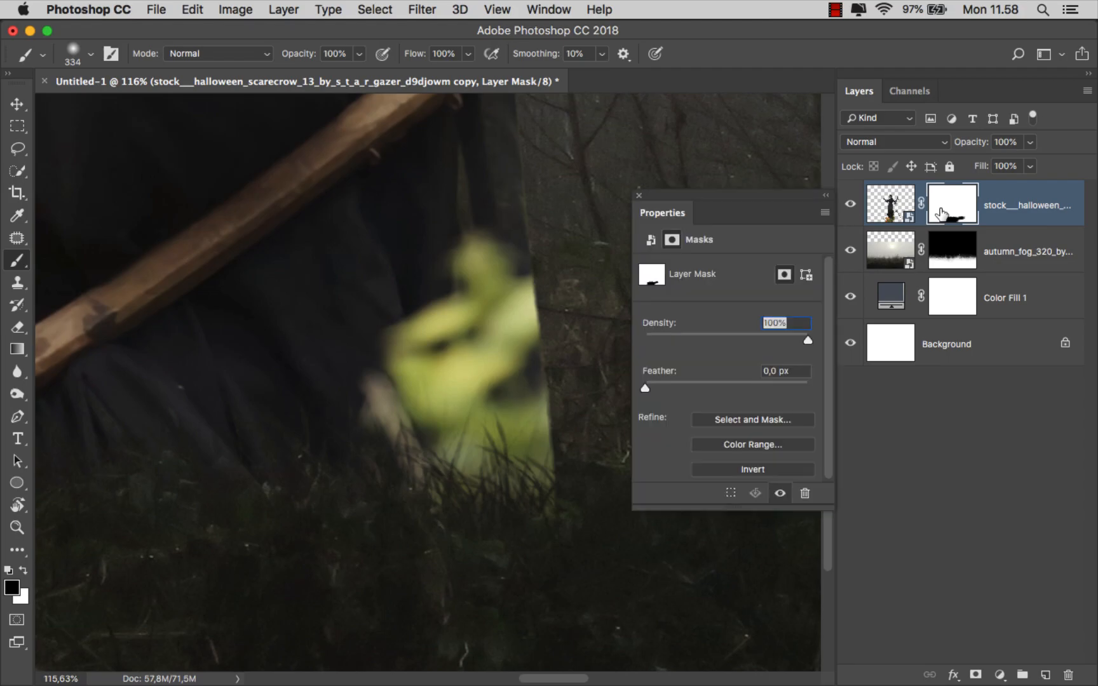
pyautogui.click(656, 384)
pyautogui.click(639, 195)
pyautogui.scroll(-4, 544, 324)
pyautogui.scroll(3, 540, 326)
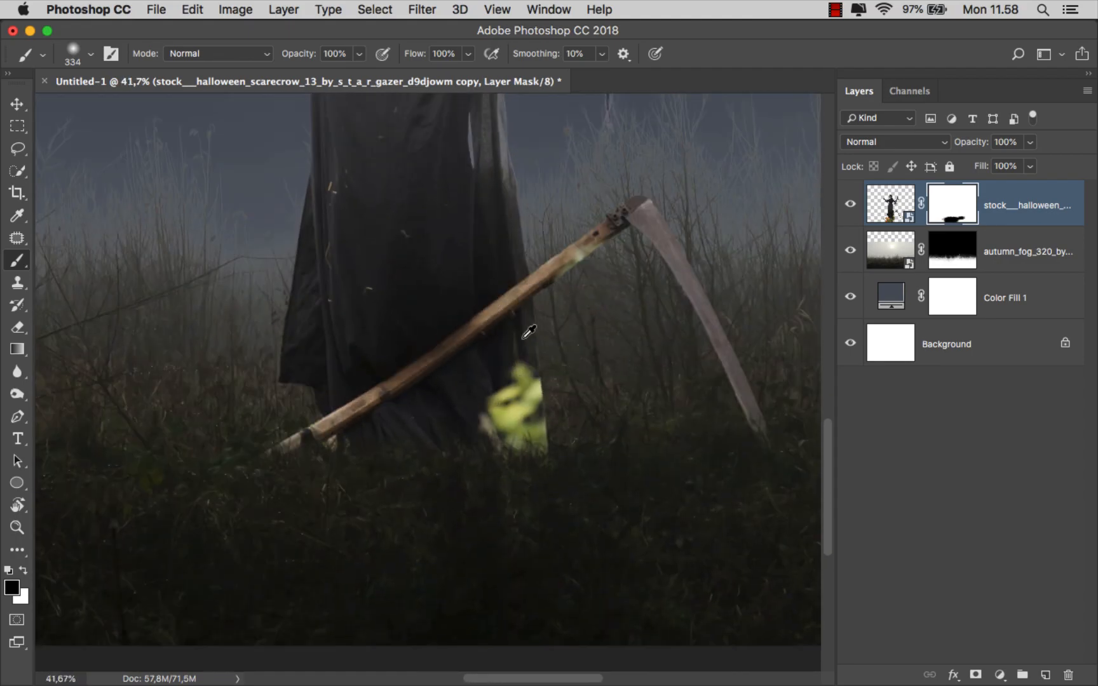
# Create a new empty layer above the scarecrow layer and clip it to that layer
pyautogui.press('super+2')
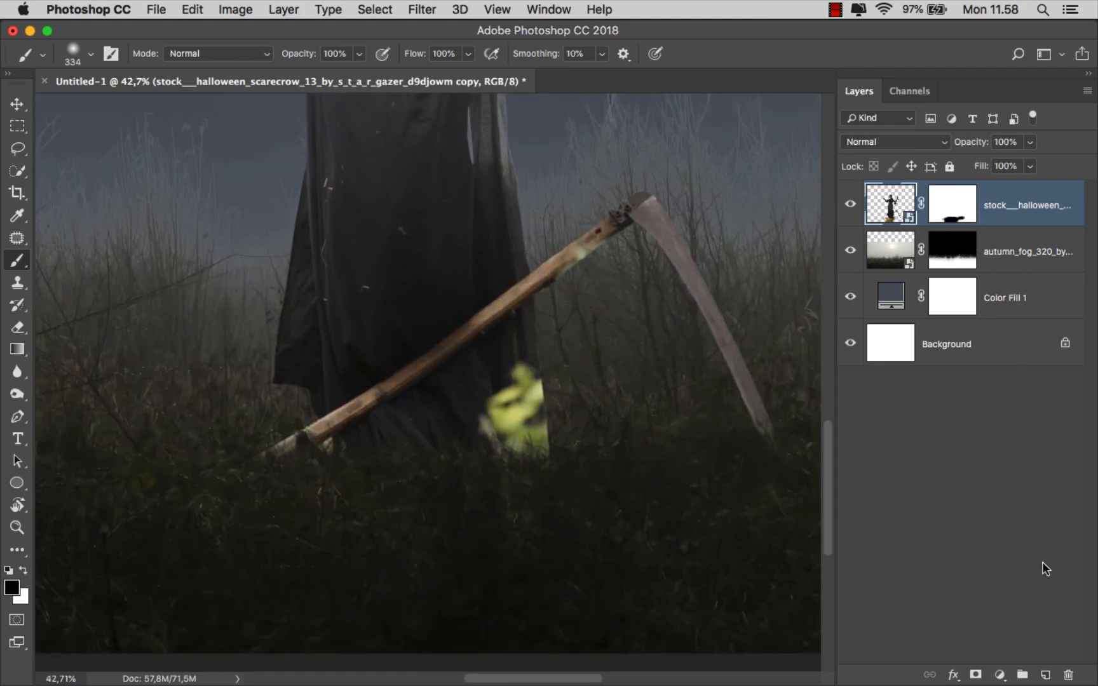
pyautogui.click(1045, 675)
pyautogui.rightClick(968, 204)
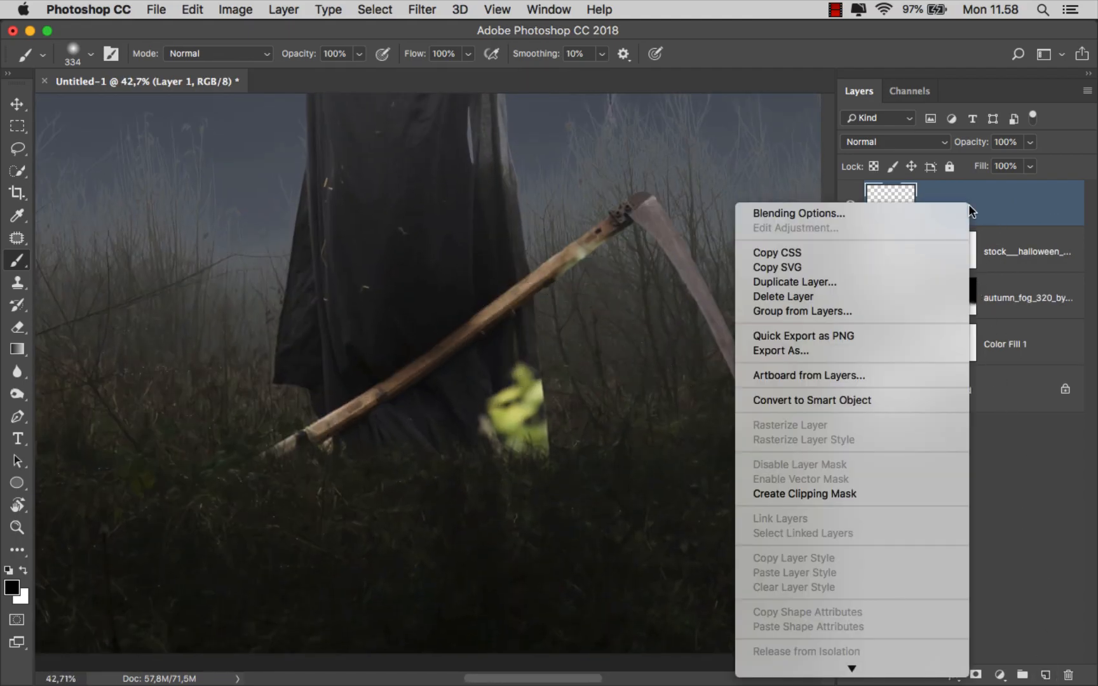
pyautogui.click(826, 494)
# Set the soft round brush to 108 px and 28% opacity, and sample the dark skirt colour near the green leaves
pyautogui.rightClick(470, 340)
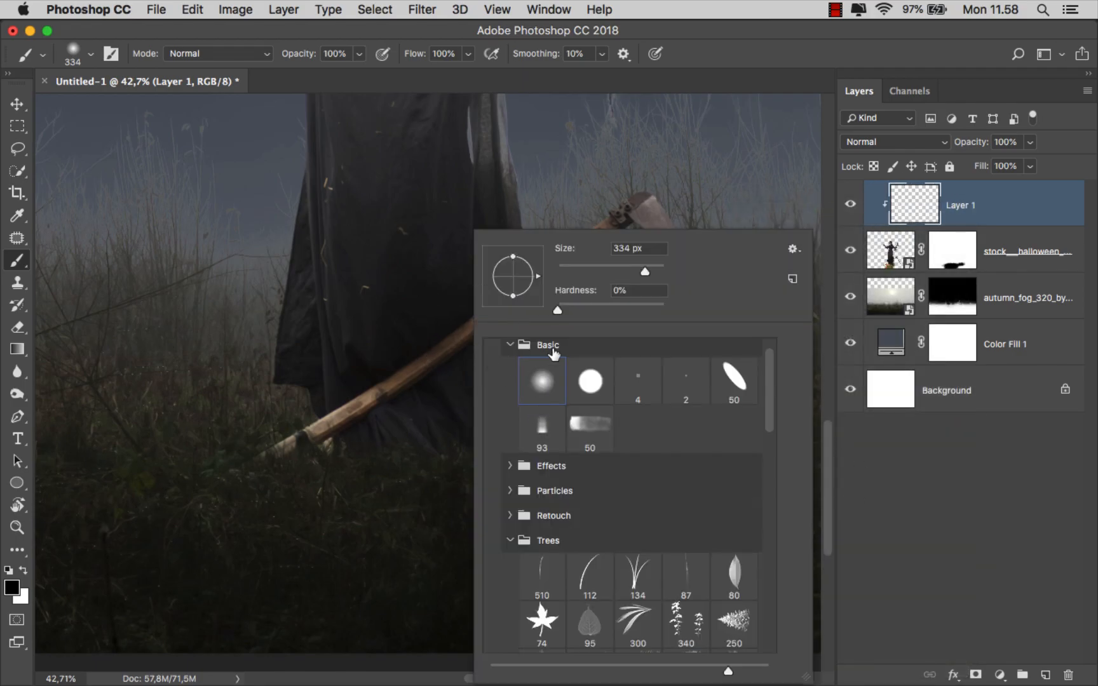
pyautogui.moveTo(644, 271); pyautogui.dragTo(592, 272)
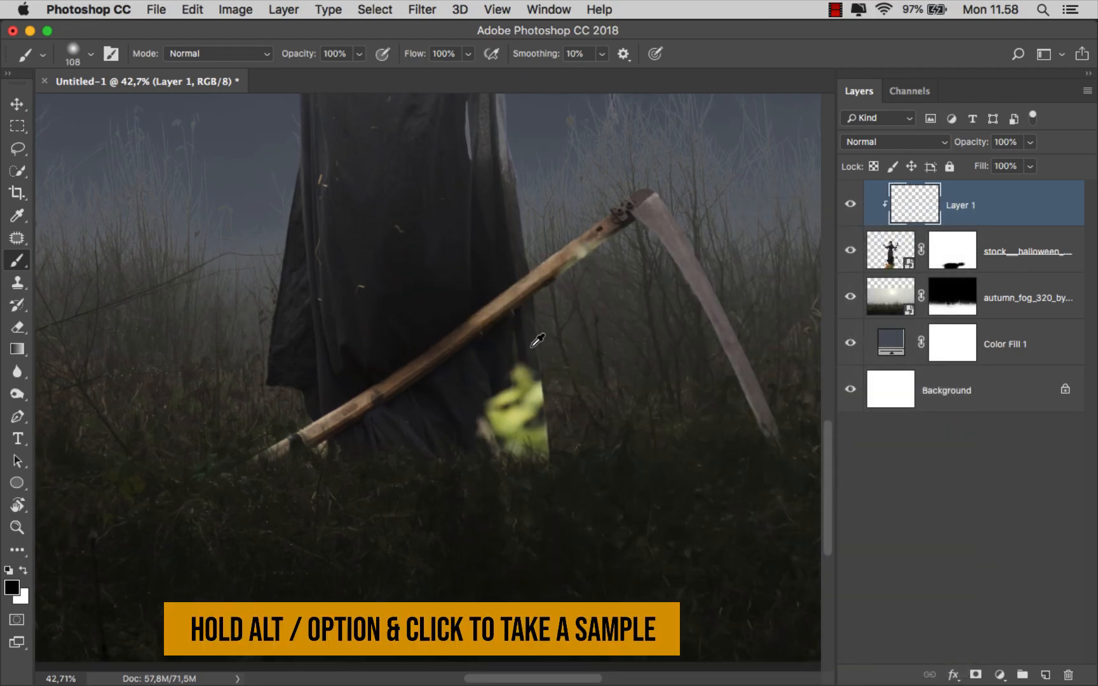
pyautogui.scroll(6, 531, 348)
pyautogui.keyDown('alt'); pyautogui.click(529, 339); pyautogui.keyUp('alt')
pyautogui.click(360, 54)
pyautogui.click(301, 73)
# Paint over the bright green leaves at the skirt's hem on the clipped layer, repeatedly resampling nearby dark fabric colours
pyautogui.moveTo(567, 262); pyautogui.dragTo(561, 262)
pyautogui.moveTo(557, 392)
pyautogui.mouseDown()
pyautogui.moveTo(572, 556)
pyautogui.moveTo(533, 323)
pyautogui.moveTo(538, 502)
pyautogui.mouseUp()
pyautogui.moveTo(538, 502)
pyautogui.mouseDown()
pyautogui.moveTo(538, 330)
pyautogui.moveTo(530, 493)
pyautogui.mouseUp()
pyautogui.keyDown('alt'); pyautogui.click(471, 353); pyautogui.keyUp('alt')
pyautogui.moveTo(473, 357)
pyautogui.mouseDown()
pyautogui.moveTo(507, 598)
pyautogui.moveTo(479, 338)
pyautogui.moveTo(510, 505)
pyautogui.mouseUp()
pyautogui.keyDown('alt'); pyautogui.click(412, 409); pyautogui.keyUp('alt')
pyautogui.moveTo(468, 592)
pyautogui.mouseDown()
pyautogui.moveTo(421, 377)
pyautogui.moveTo(454, 556)
pyautogui.mouseUp()
pyautogui.keyDown('alt'); pyautogui.click(445, 389); pyautogui.keyUp('alt')
pyautogui.moveTo(474, 361)
pyautogui.mouseDown()
pyautogui.moveTo(514, 555)
pyautogui.moveTo(492, 375)
pyautogui.moveTo(519, 521)
pyautogui.mouseUp()
pyautogui.keyDown('alt'); pyautogui.click(527, 337); pyautogui.keyUp('alt')
pyautogui.moveTo(531, 356)
pyautogui.mouseDown()
pyautogui.moveTo(569, 578)
pyautogui.moveTo(559, 569)
pyautogui.moveTo(521, 308)
pyautogui.moveTo(533, 551)
pyautogui.mouseUp()
pyautogui.keyDown('alt'); pyautogui.click(517, 344); pyautogui.keyUp('alt')
pyautogui.keyDown('alt'); pyautogui.click(478, 364); pyautogui.keyUp('alt')
pyautogui.moveTo(481, 339)
pyautogui.mouseDown()
pyautogui.moveTo(517, 571)
pyautogui.moveTo(546, 558)
pyautogui.moveTo(489, 475)
pyautogui.moveTo(466, 570)
pyautogui.moveTo(438, 574)
pyautogui.mouseUp()
# Paint dark fabric tones over the remaining green leaves at the skirt's hem with the 226 px brush at 28% opacity
pyautogui.scroll(-2, 422, 482)
pyautogui.moveTo(425, 483); pyautogui.dragTo(453, 484)
pyautogui.moveTo(549, 522); pyautogui.dragTo(300, 507)
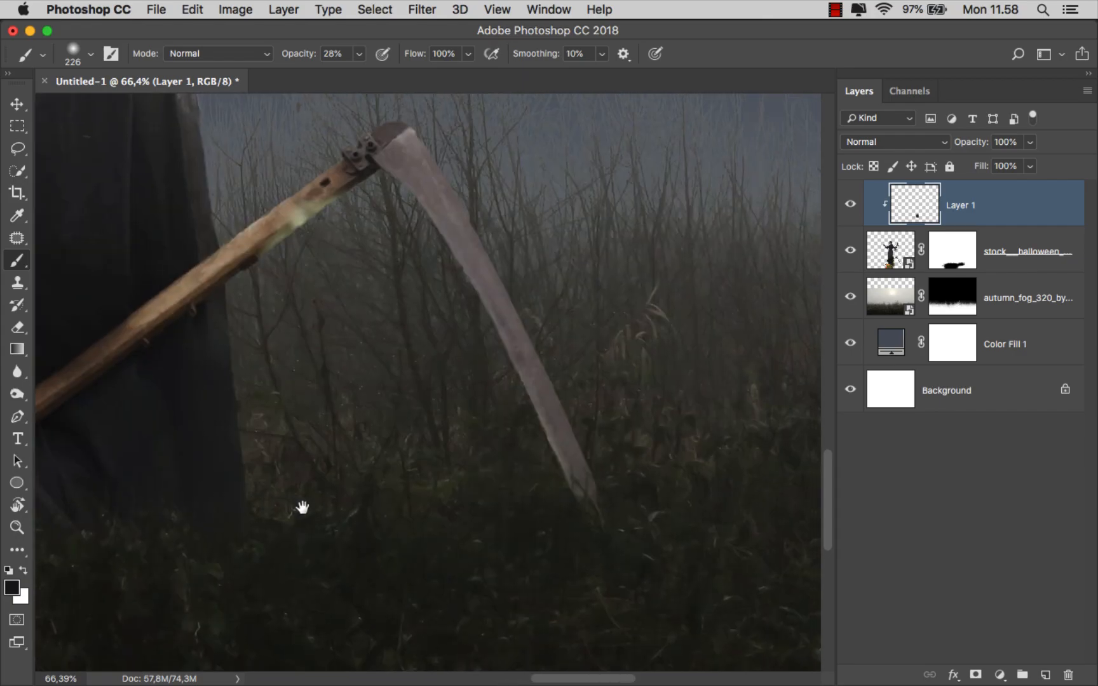
pyautogui.scroll(-2, 519, 500)
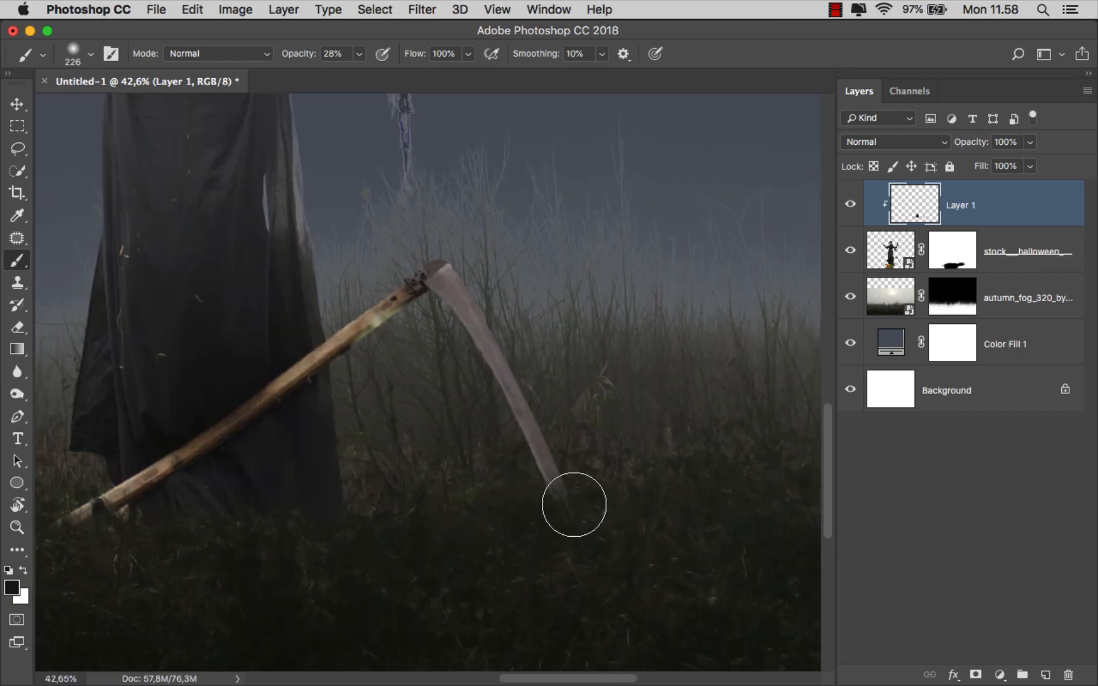
pyautogui.scroll(-2, 460, 496)
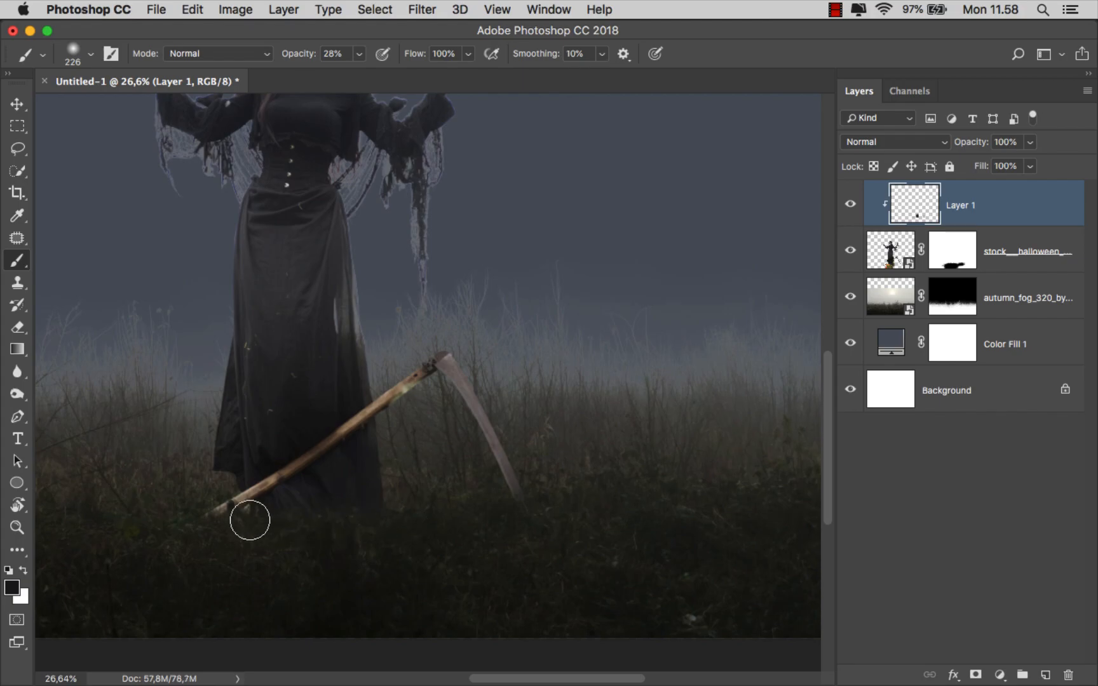
pyautogui.scroll(-1, 385, 492)
pyautogui.scroll(-1, 386, 492)
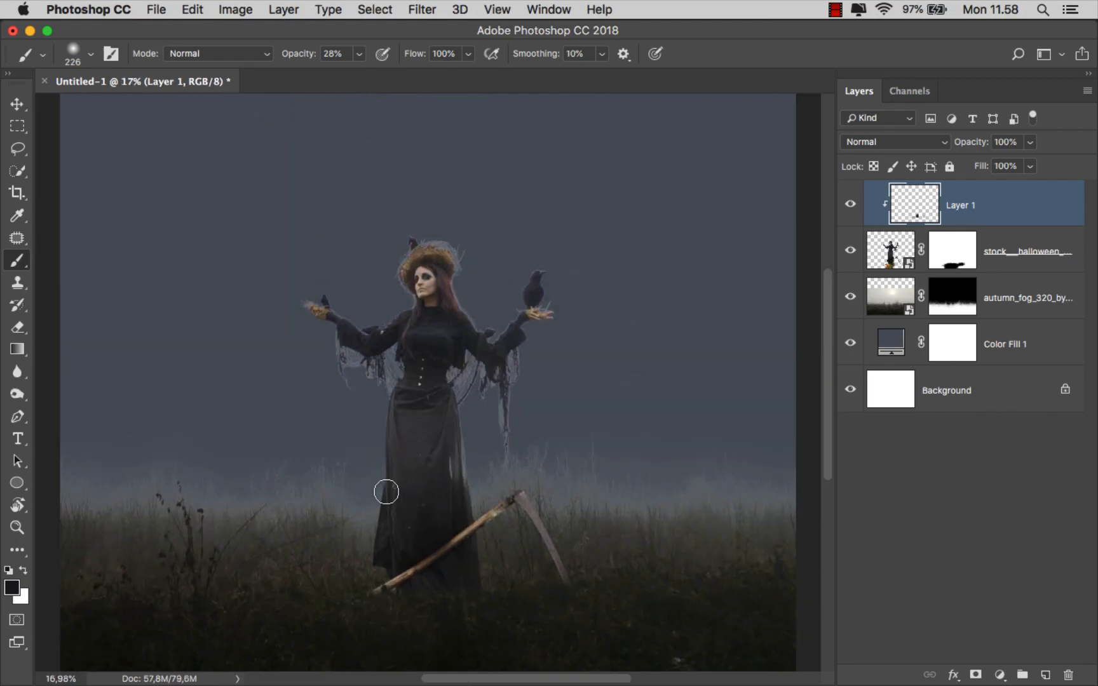
# Add a Hue/Saturation adjustment clipped to the autumn fog layer and set its saturation to -36
pyautogui.press('v')
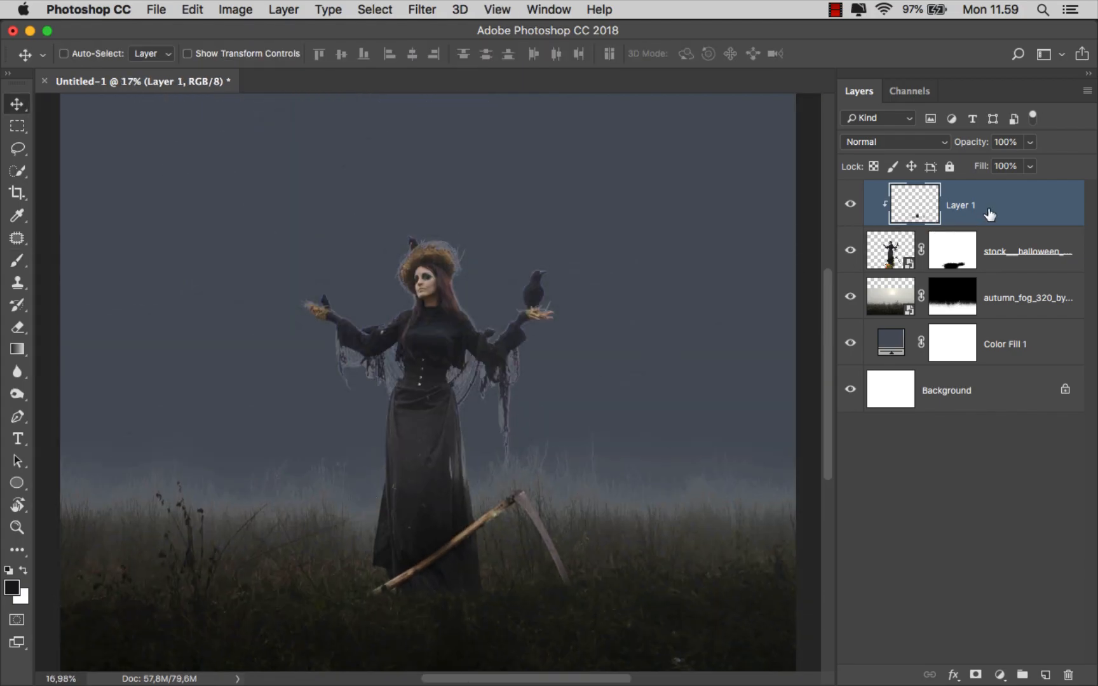
pyautogui.click(994, 288)
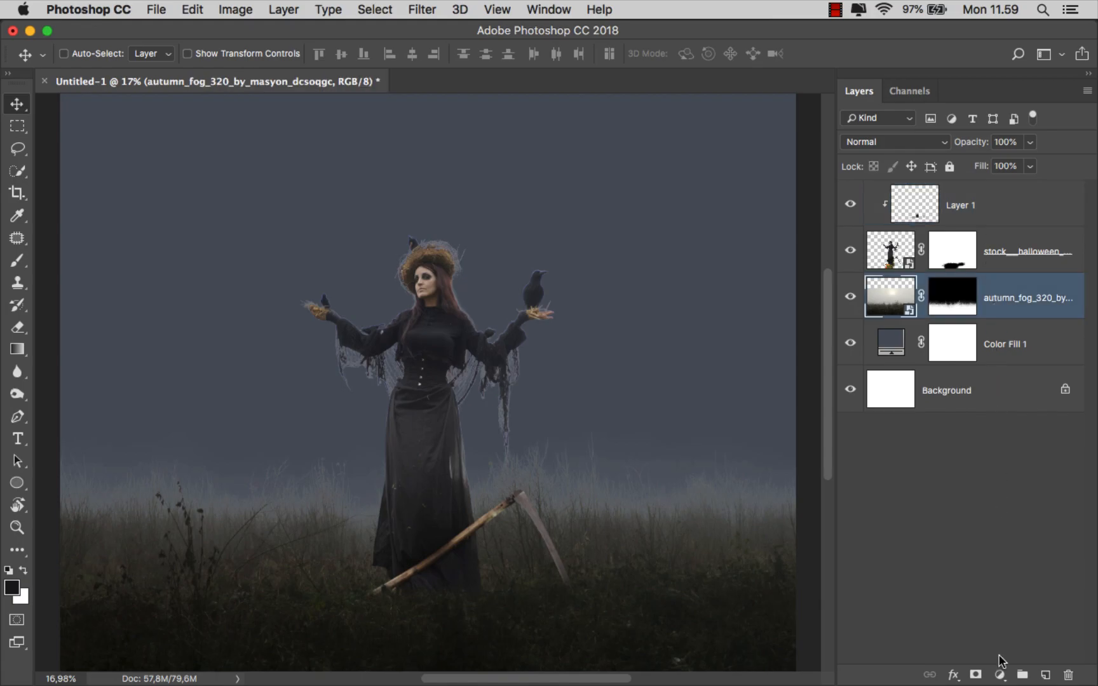
pyautogui.click(999, 675)
pyautogui.click(958, 486)
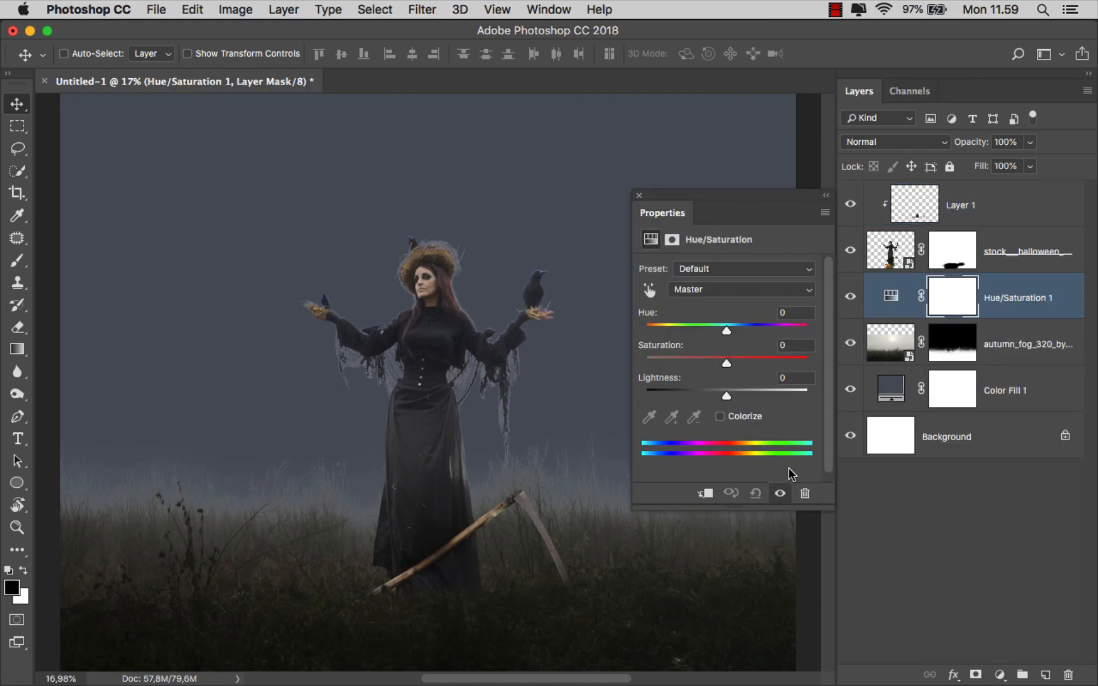
pyautogui.click(706, 493)
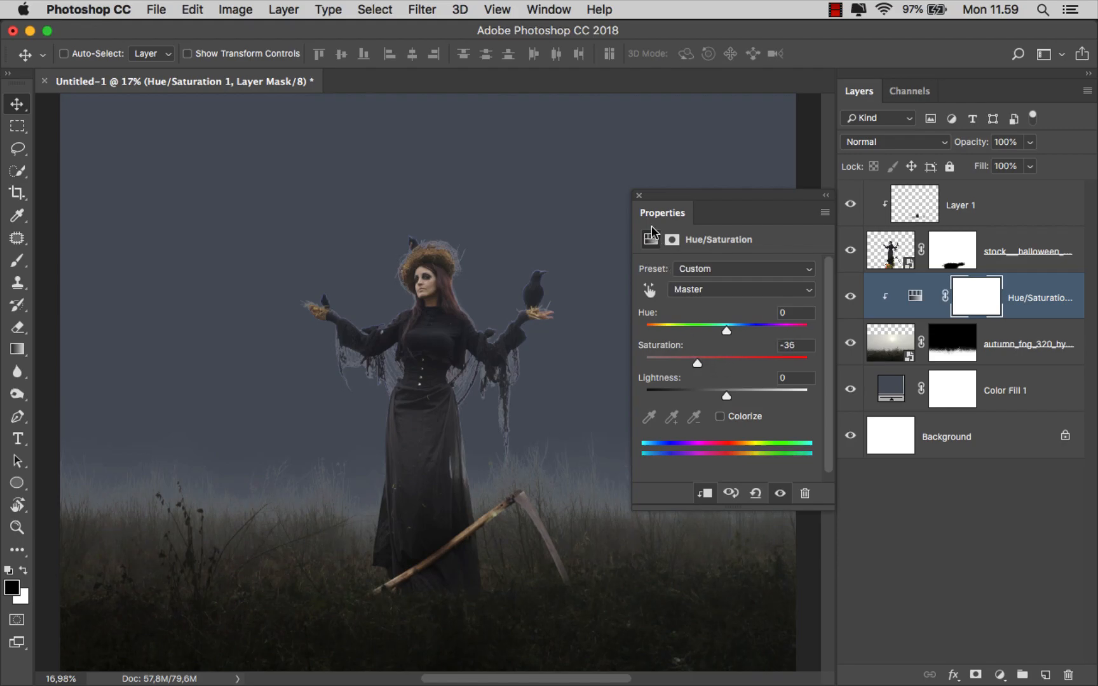
pyautogui.click(639, 196)
# Create a new empty layer above the fog's Hue/Saturation adjustment, clip it to the fog layer and set its blend mode to Multiply
pyautogui.click(1028, 309)
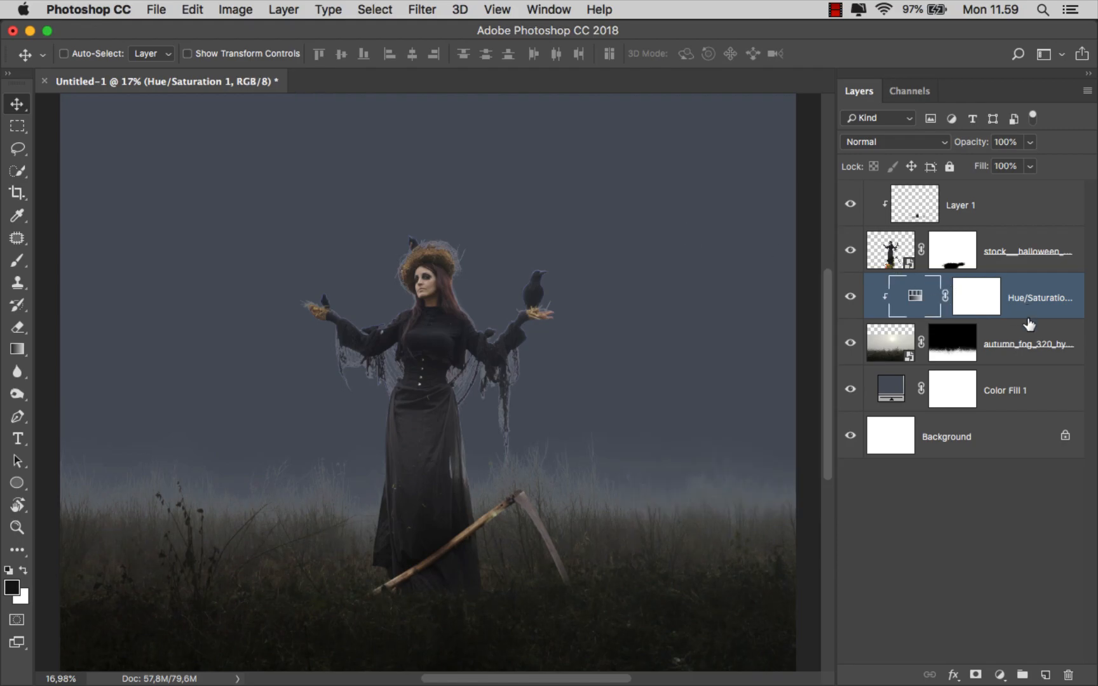
pyautogui.click(1045, 674)
pyautogui.rightClick(966, 296)
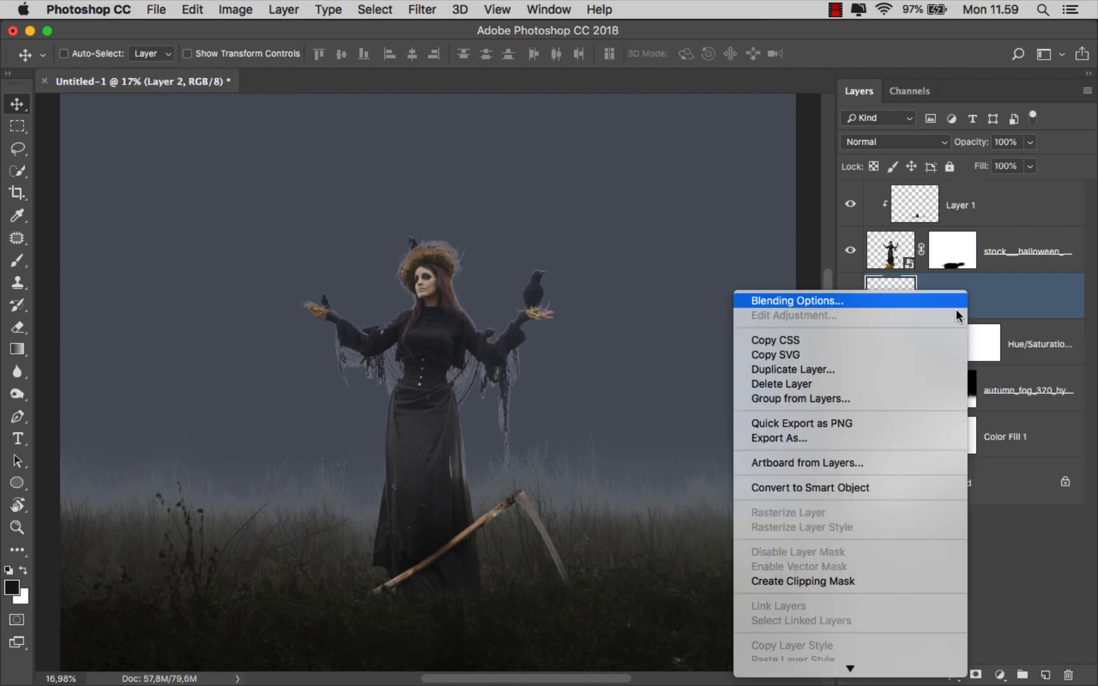
pyautogui.click(860, 580)
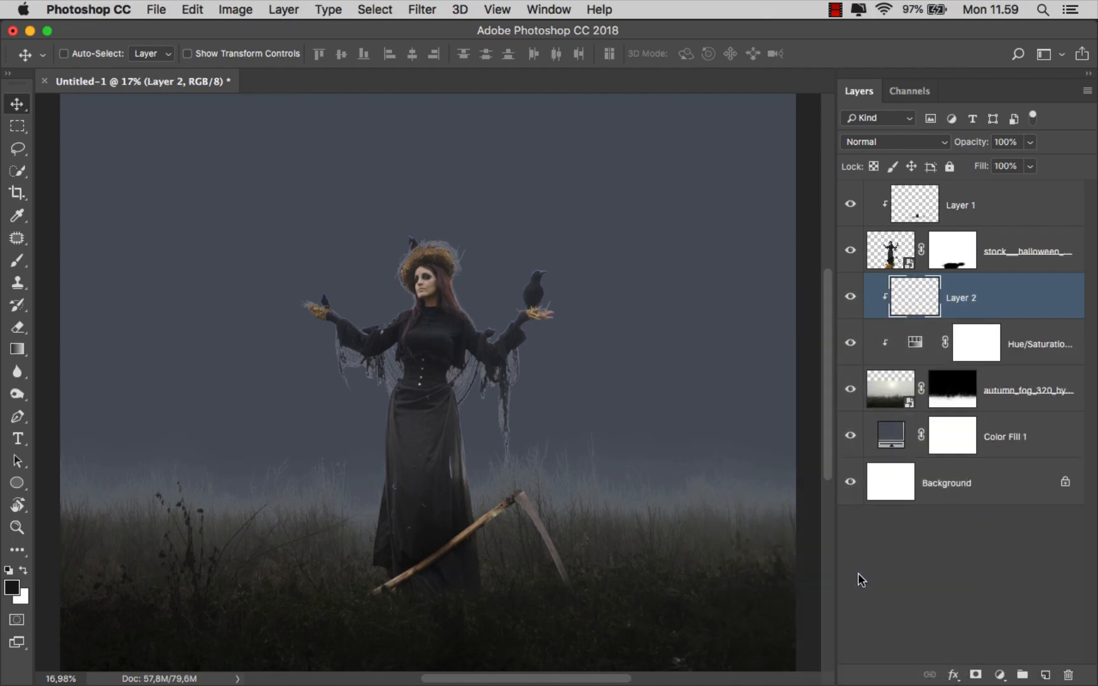
pyautogui.click(860, 140)
pyautogui.click(865, 187)
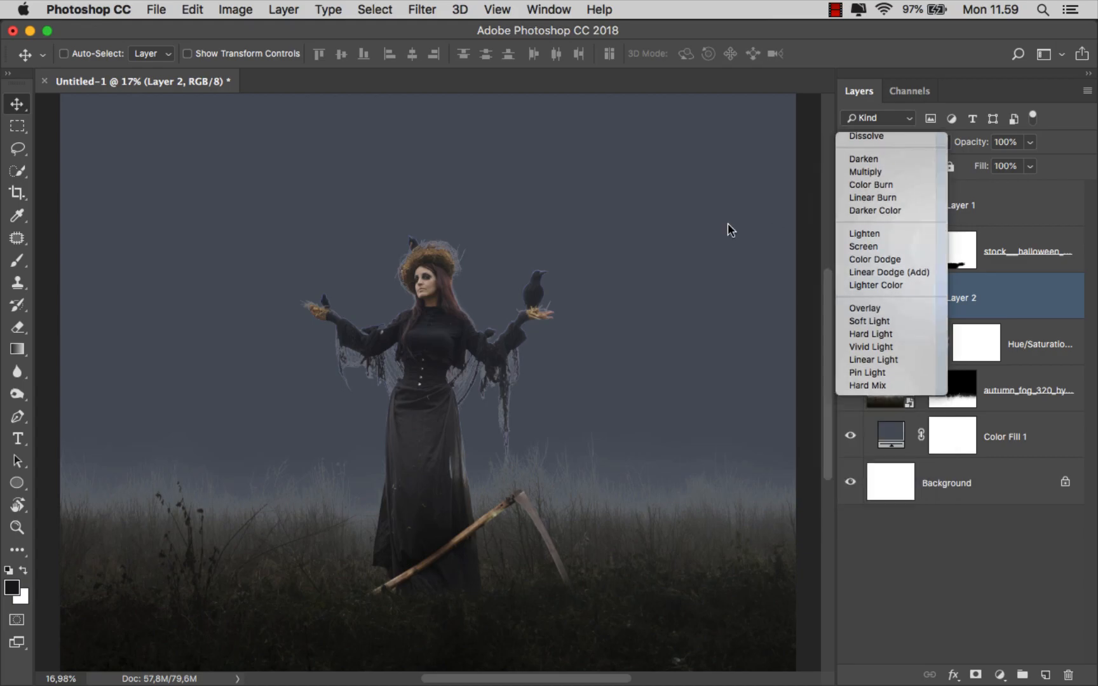
# Enlarge the soft round brush, set it to 19% opacity and sample the dark grey-brown colour from the misty grass
pyautogui.moveTo(22, 259); pyautogui.dragTo(54, 256)
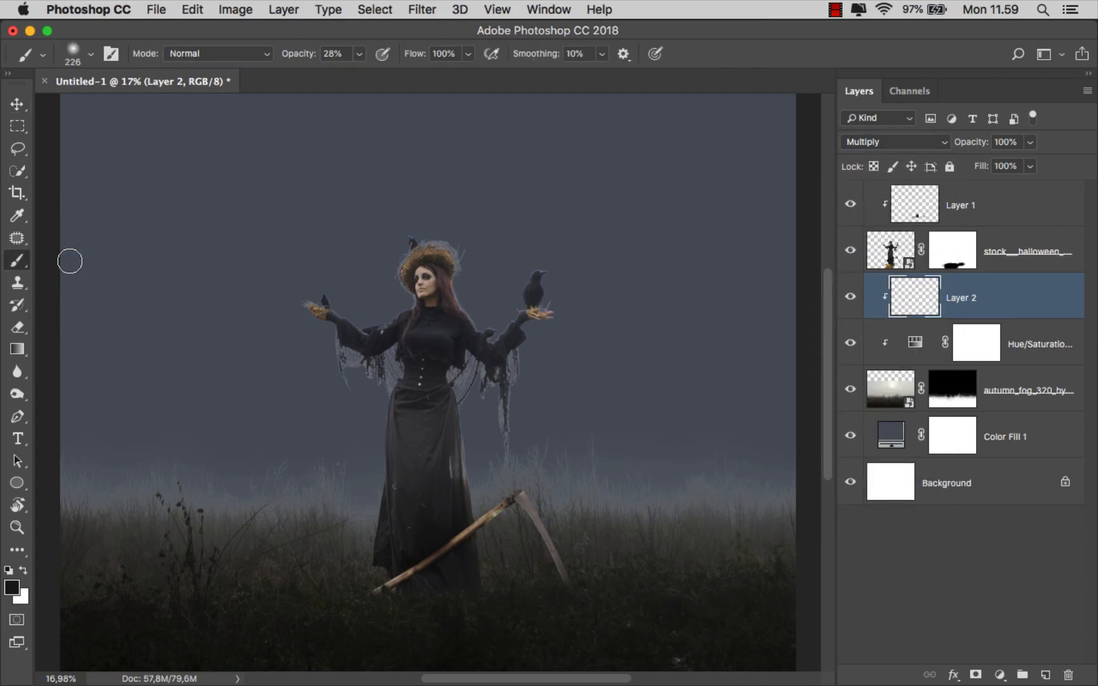
pyautogui.scroll(1, 620, 507)
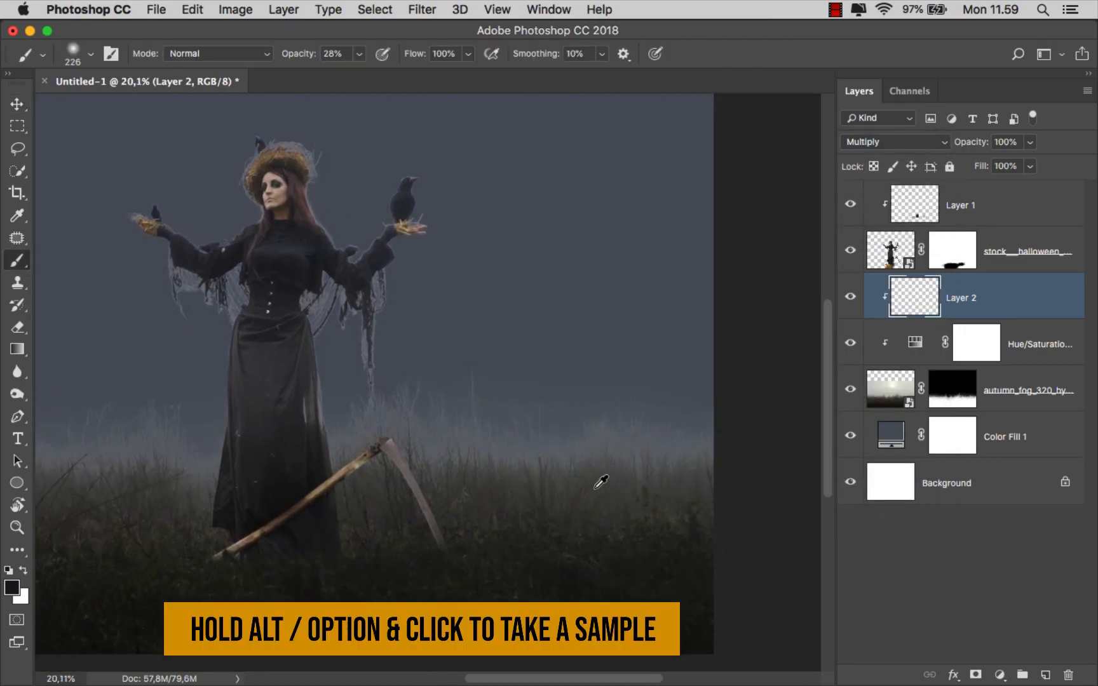
pyautogui.keyDown('alt'); pyautogui.click(595, 486); pyautogui.keyUp('alt')
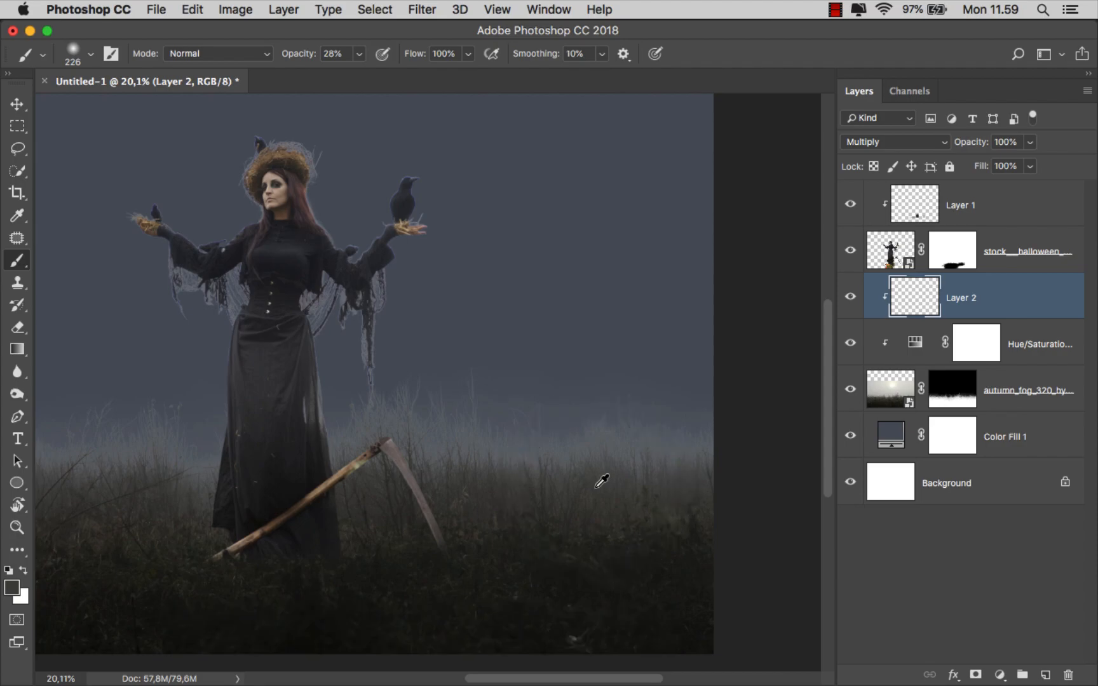
pyautogui.click(359, 53)
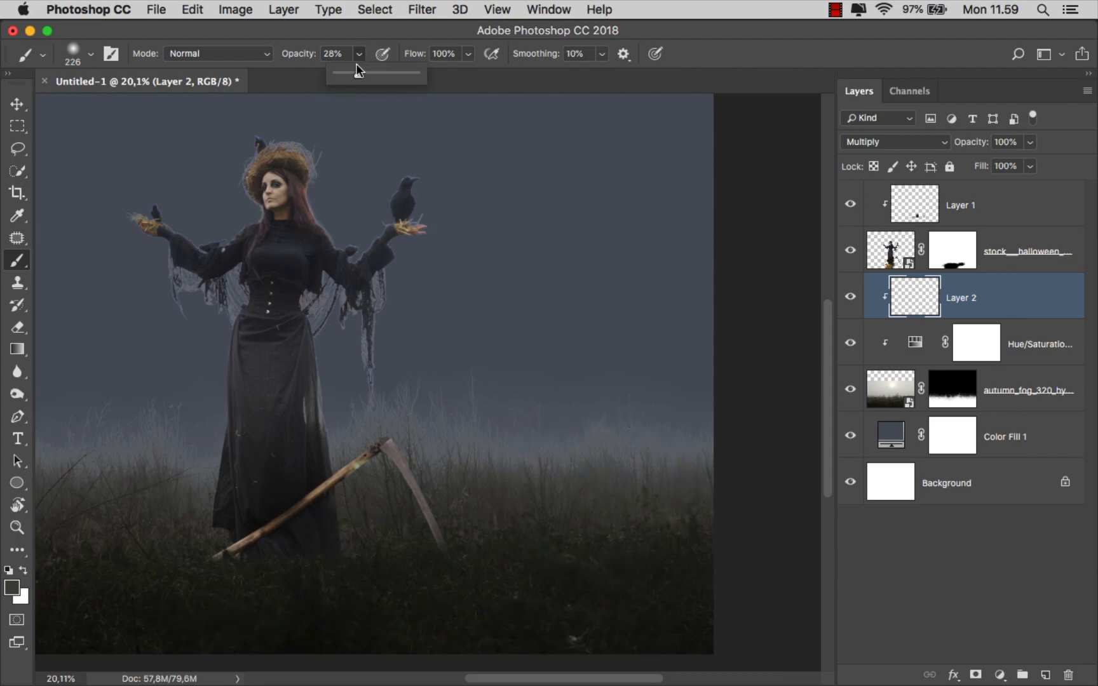
pyautogui.rightClick(455, 150)
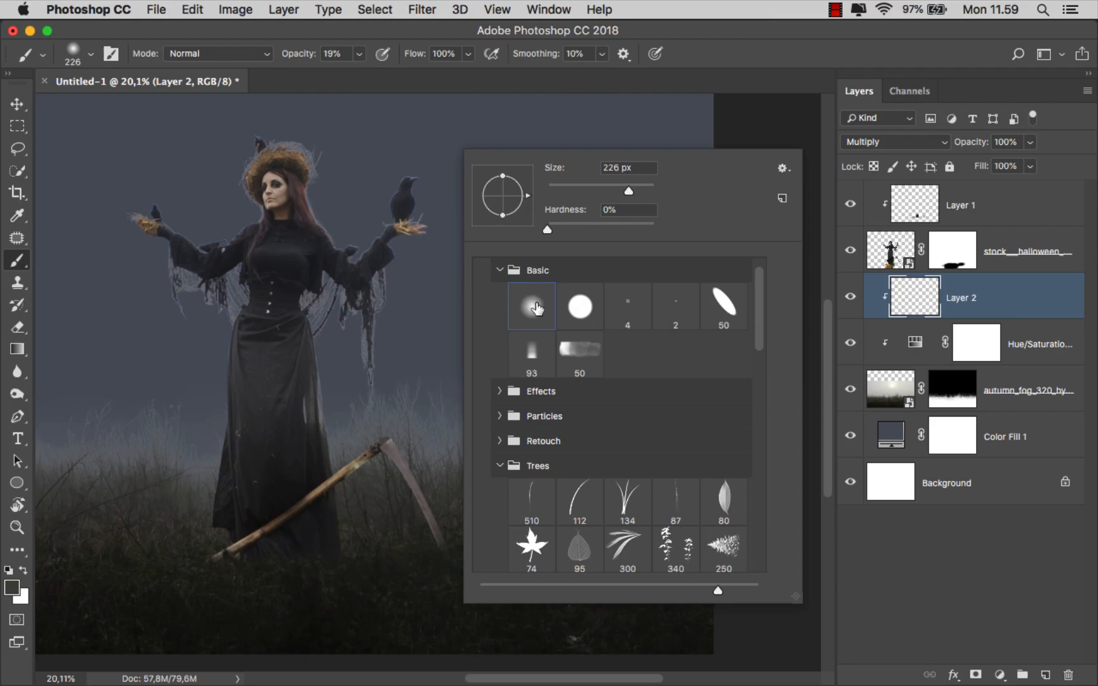
pyautogui.moveTo(630, 190); pyautogui.dragTo(635, 189)
# Darken the bright fog band along the top of the grass field on the Multiply layer with the 1344 px soft brush
pyautogui.moveTo(412, 249); pyautogui.dragTo(468, 248)
pyautogui.moveTo(669, 413)
pyautogui.mouseDown()
pyautogui.moveTo(718, 411)
pyautogui.moveTo(653, 437)
pyautogui.moveTo(574, 412)
pyautogui.moveTo(412, 397)
pyautogui.moveTo(340, 413)
pyautogui.moveTo(495, 442)
pyautogui.moveTo(622, 440)
pyautogui.moveTo(672, 426)
pyautogui.moveTo(542, 416)
pyautogui.mouseUp()
pyautogui.moveTo(412, 438); pyautogui.dragTo(642, 396)
pyautogui.moveTo(467, 400)
pyautogui.mouseDown()
pyautogui.moveTo(110, 371)
pyautogui.moveTo(110, 478)
pyautogui.mouseUp()
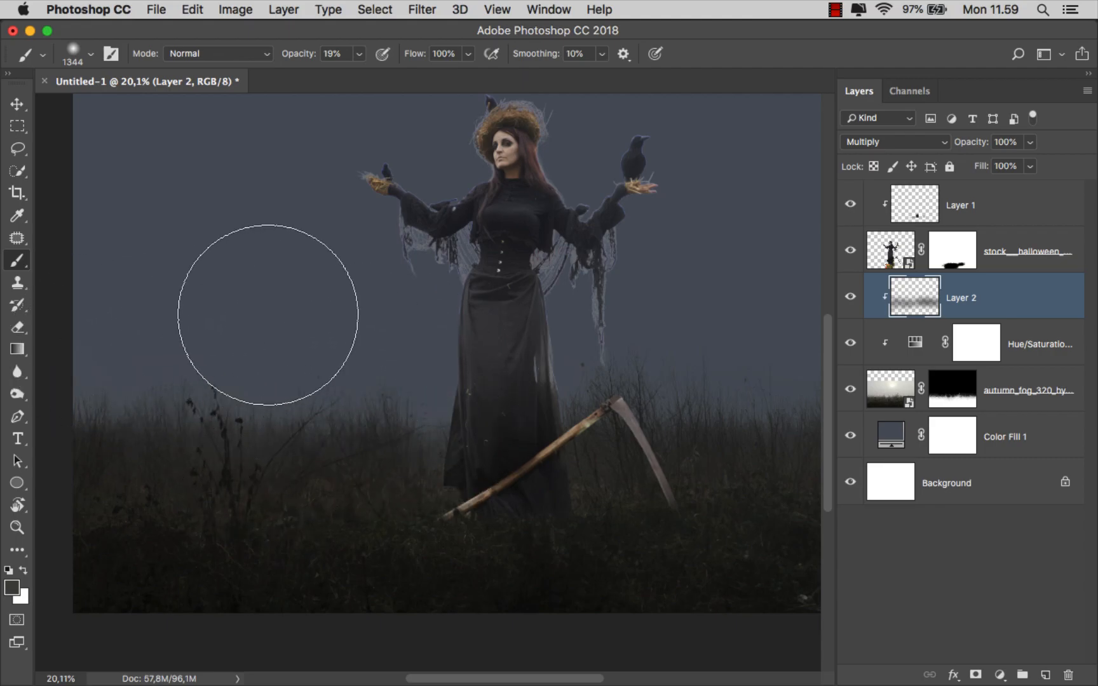
pyautogui.scroll(-2, 407, 332)
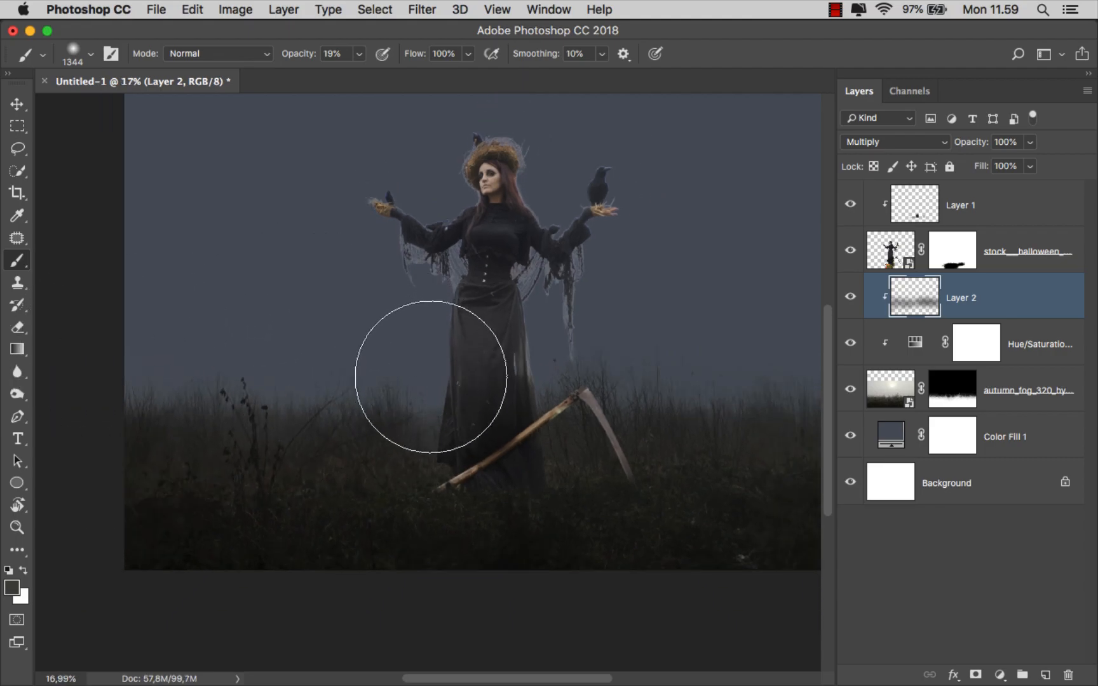
pyautogui.scroll(3, 431, 345)
pyautogui.hscroll(2, 430, 345)
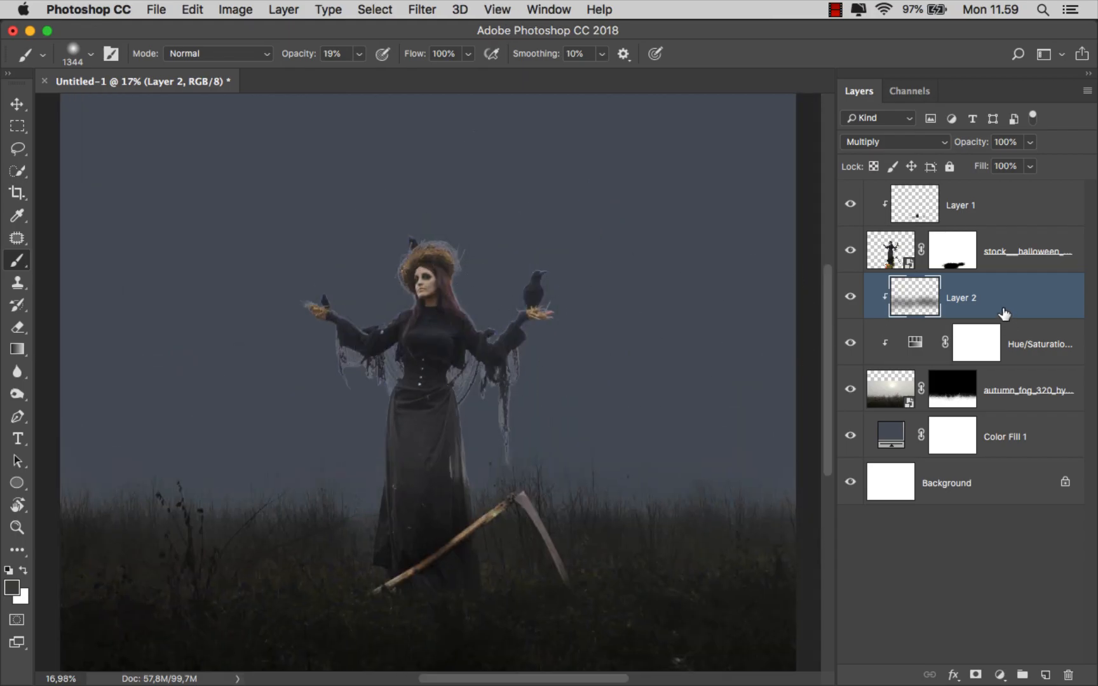
pyautogui.press('v')
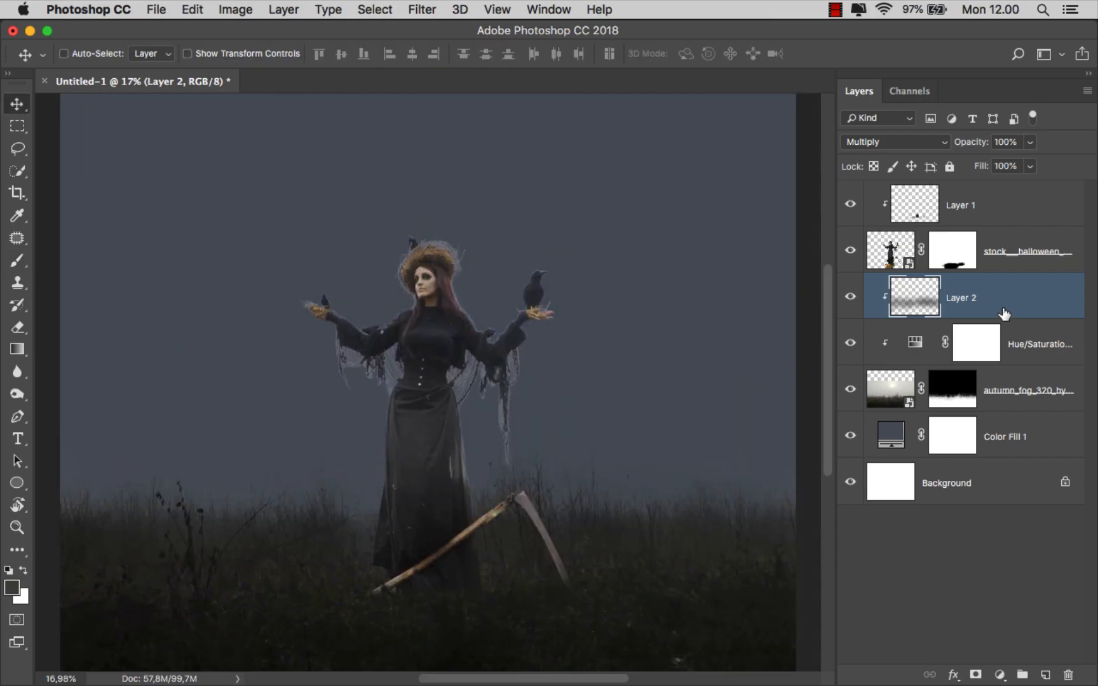
# Add a Hue/Saturation adjustment above Layer 1, clipped to the scarecrow layer, and set its saturation to -56
pyautogui.click(988, 217)
pyautogui.click(1002, 667)
pyautogui.click(1004, 488)
pyautogui.click(699, 493)
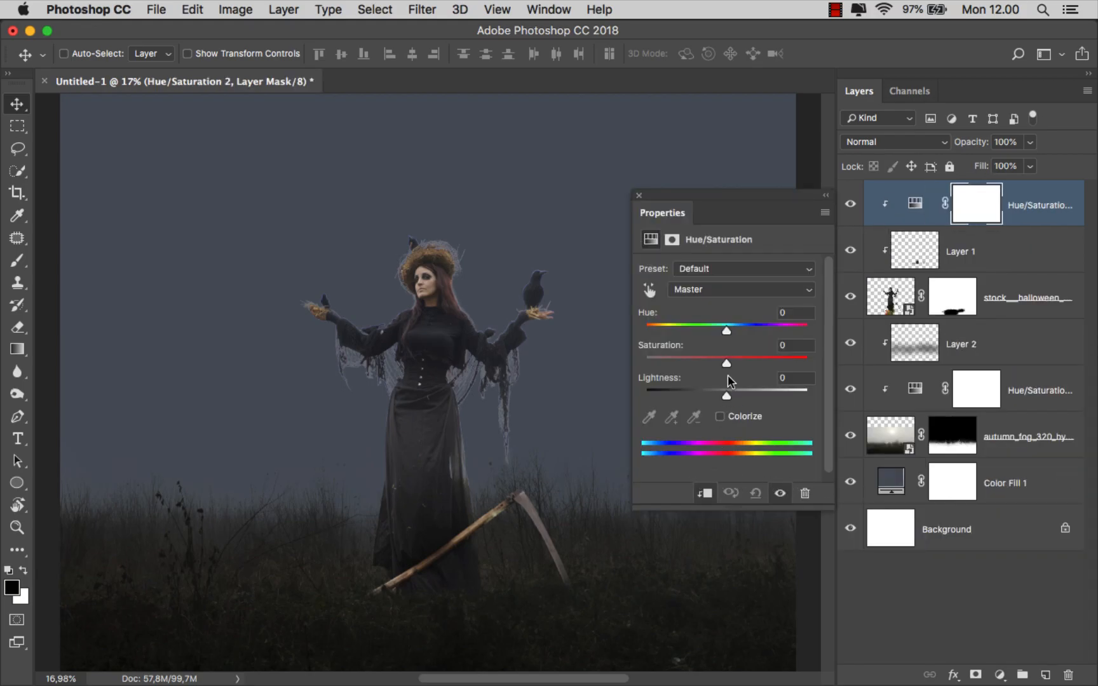
pyautogui.moveTo(728, 367); pyautogui.dragTo(698, 365)
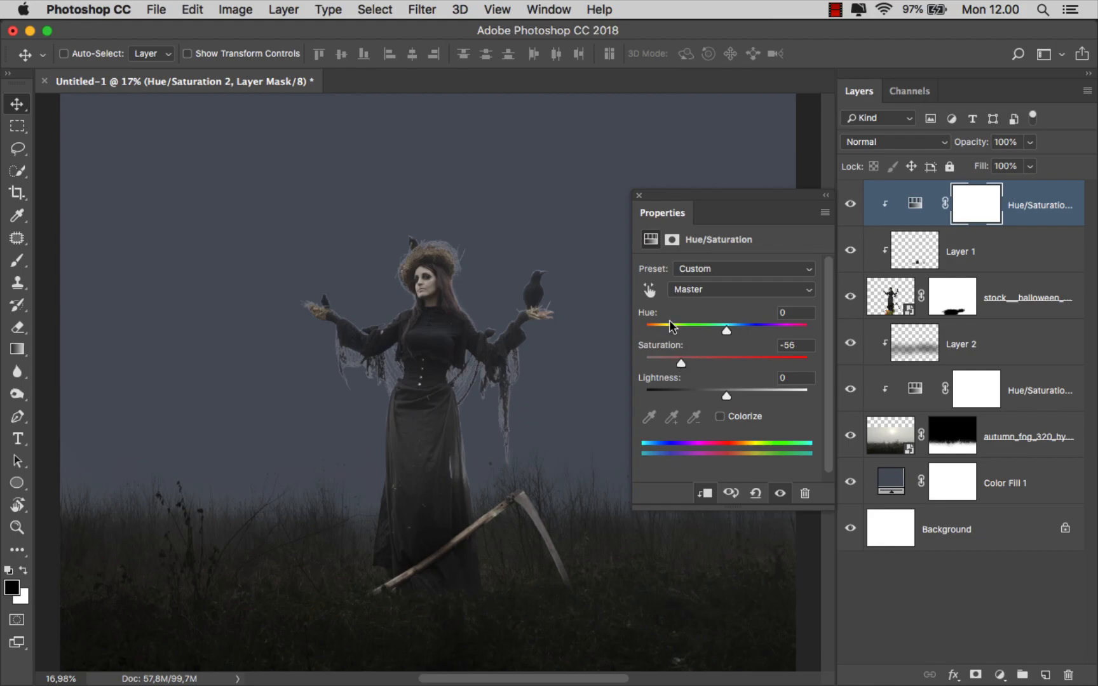
pyautogui.click(638, 196)
pyautogui.press('super+2')
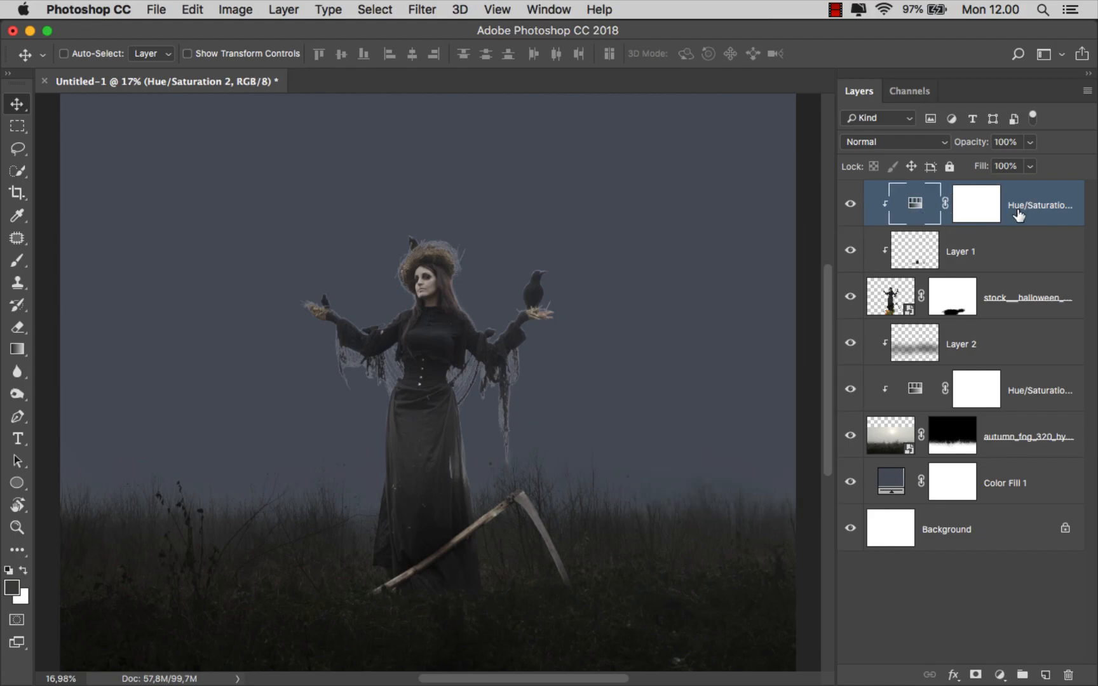
# Add a Brightness/Contrast adjustment clipped to the scarecrow layer with brightness -19 and contrast 14
pyautogui.click(999, 675)
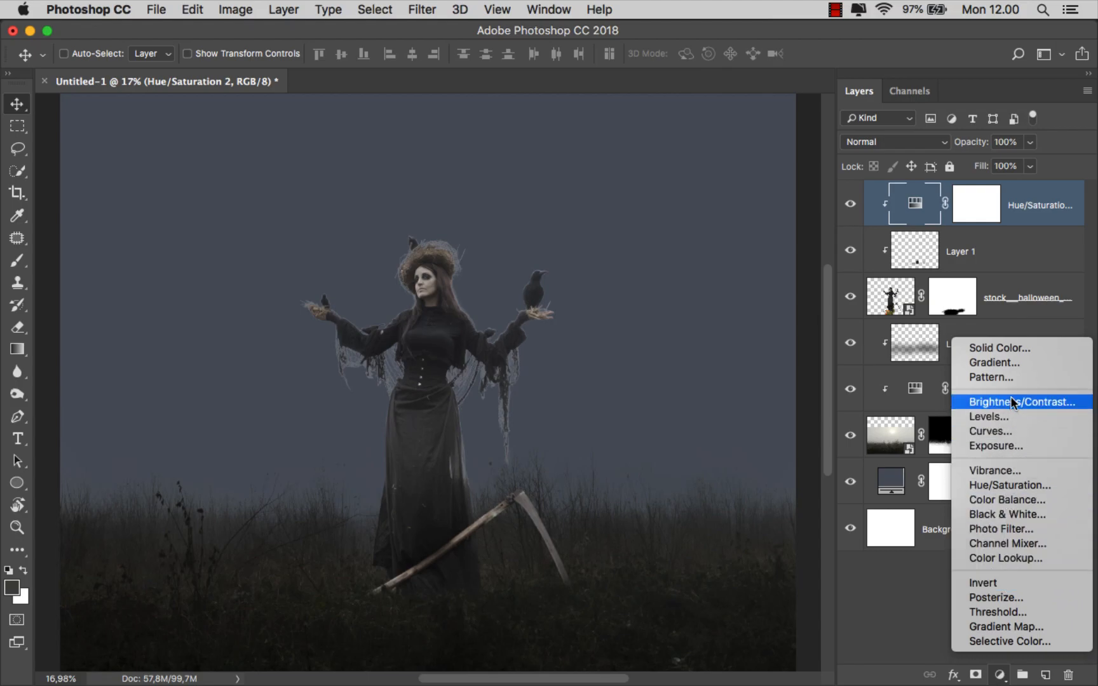
pyautogui.click(978, 405)
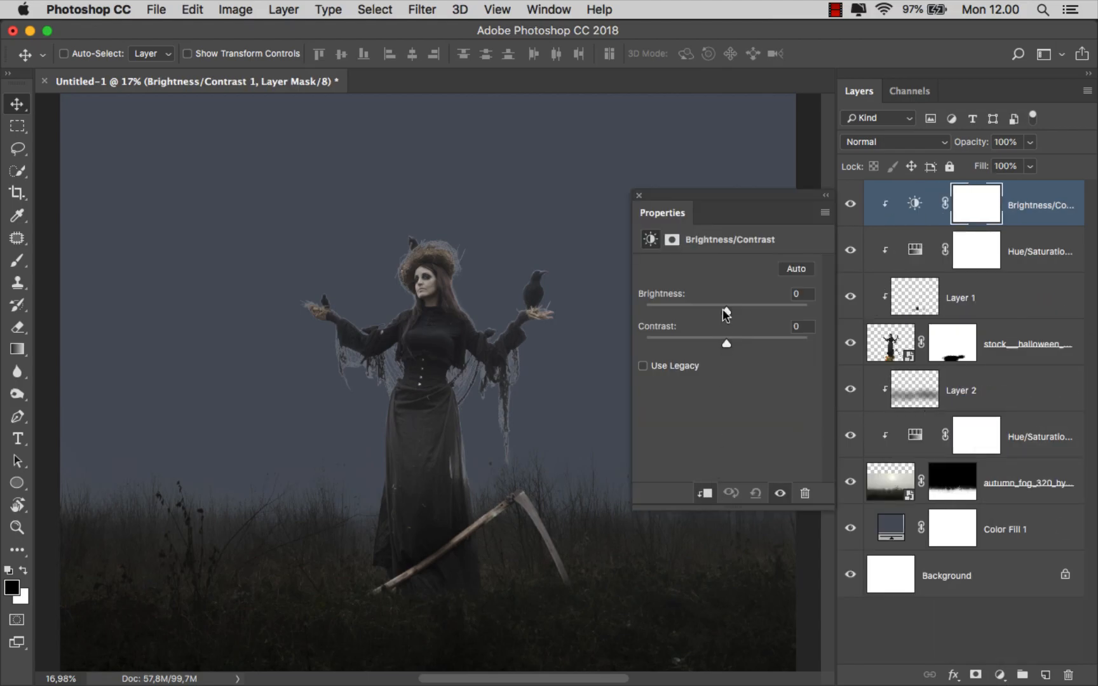
pyautogui.moveTo(722, 309); pyautogui.dragTo(737, 344)
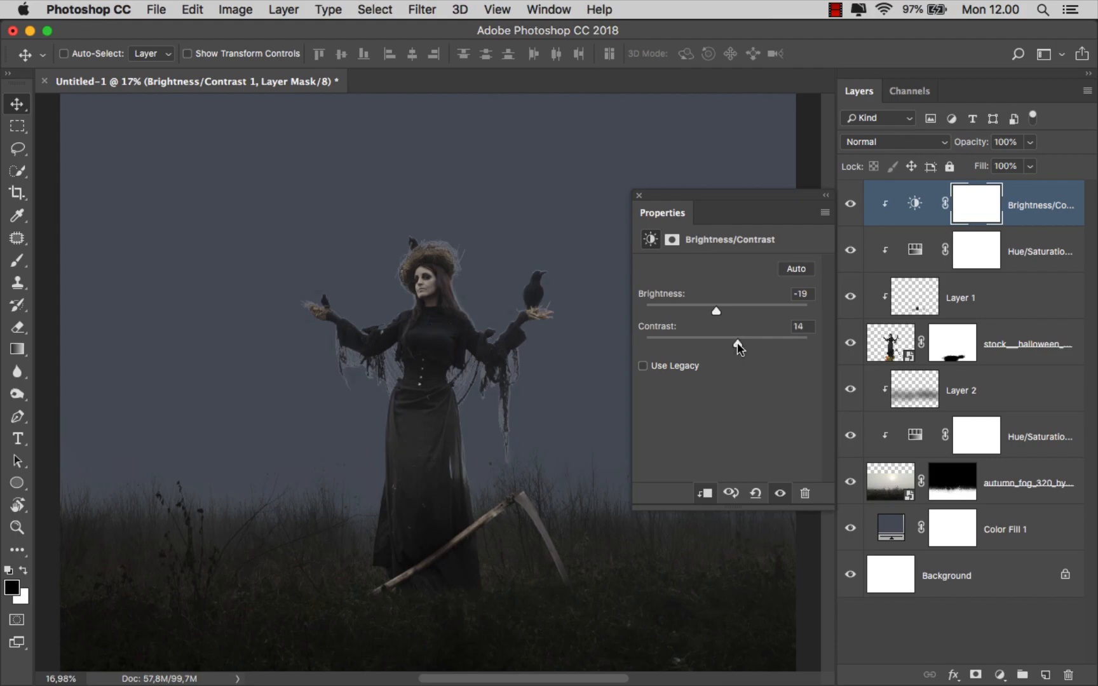
pyautogui.click(639, 197)
pyautogui.click(1017, 208)
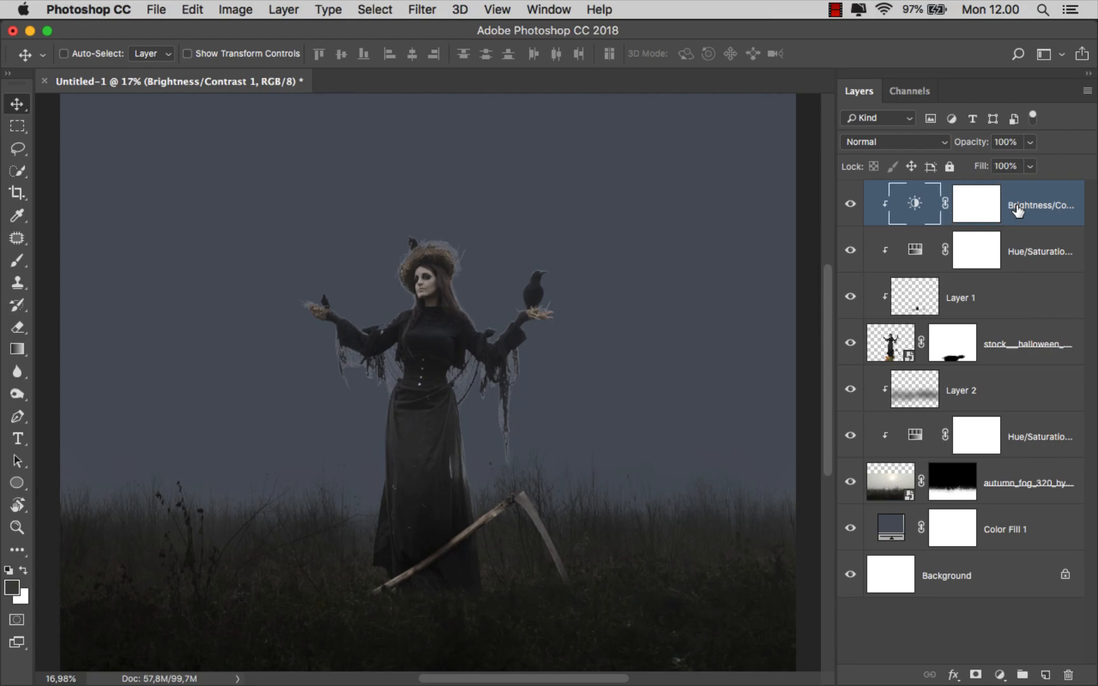
# Open the scarecrow layer's blending options and enable the Inner Shadow effect, keeping the woman in view beside the dialog
pyautogui.click(1010, 341)
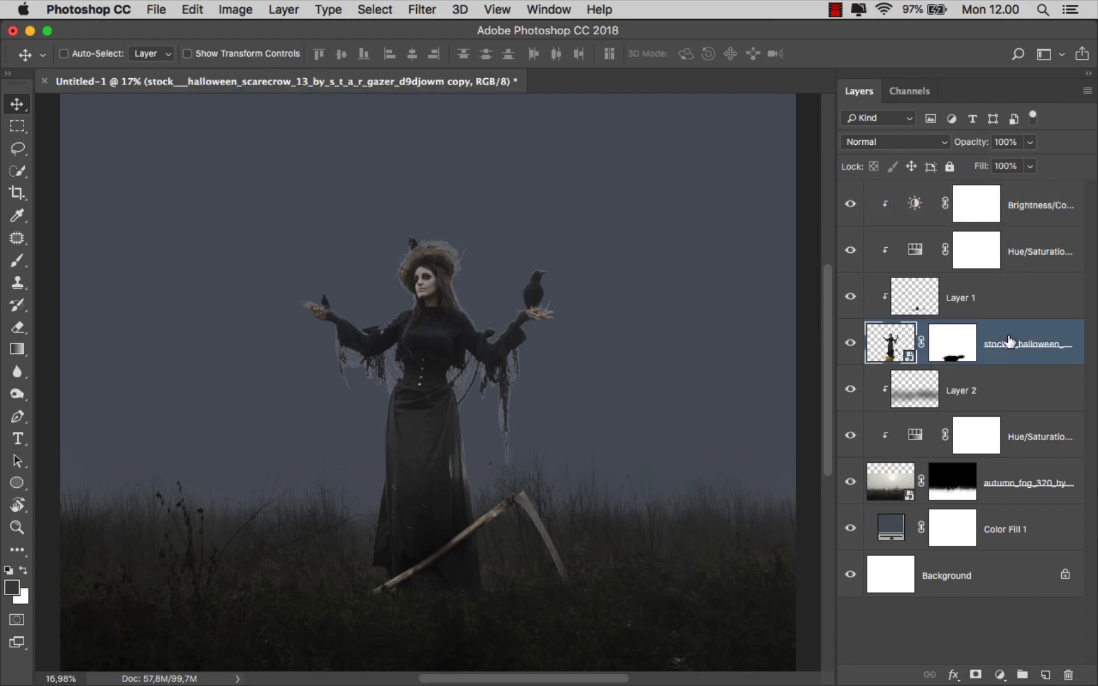
pyautogui.rightClick(1003, 343)
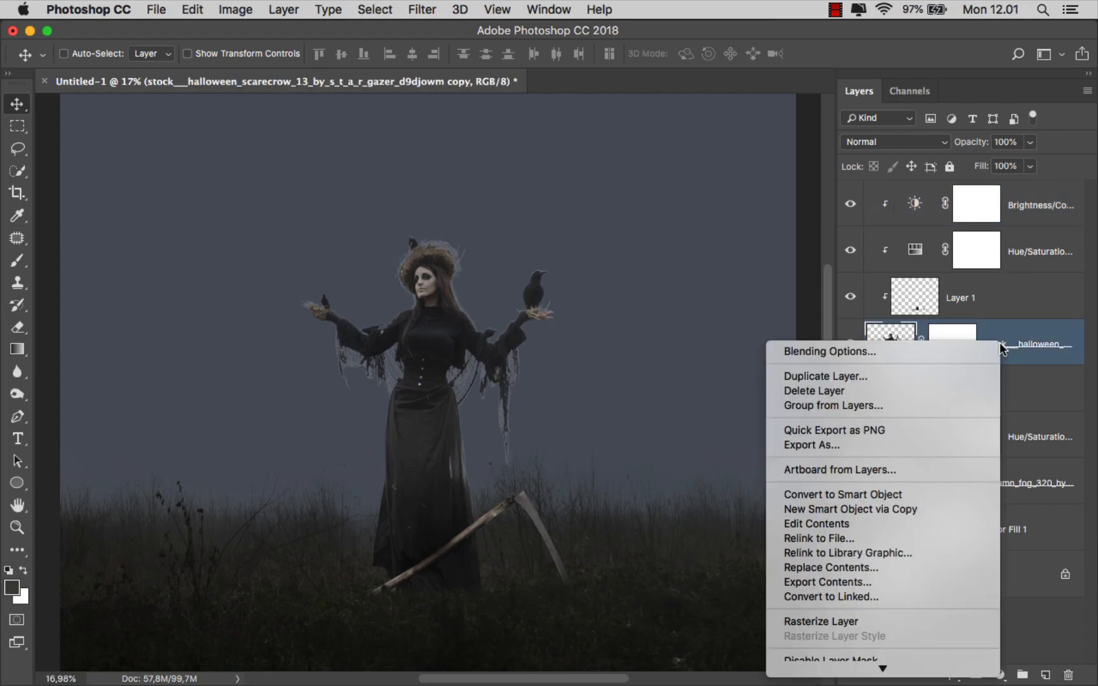
pyautogui.click(918, 351)
pyautogui.moveTo(551, 109); pyautogui.dragTo(629, 110)
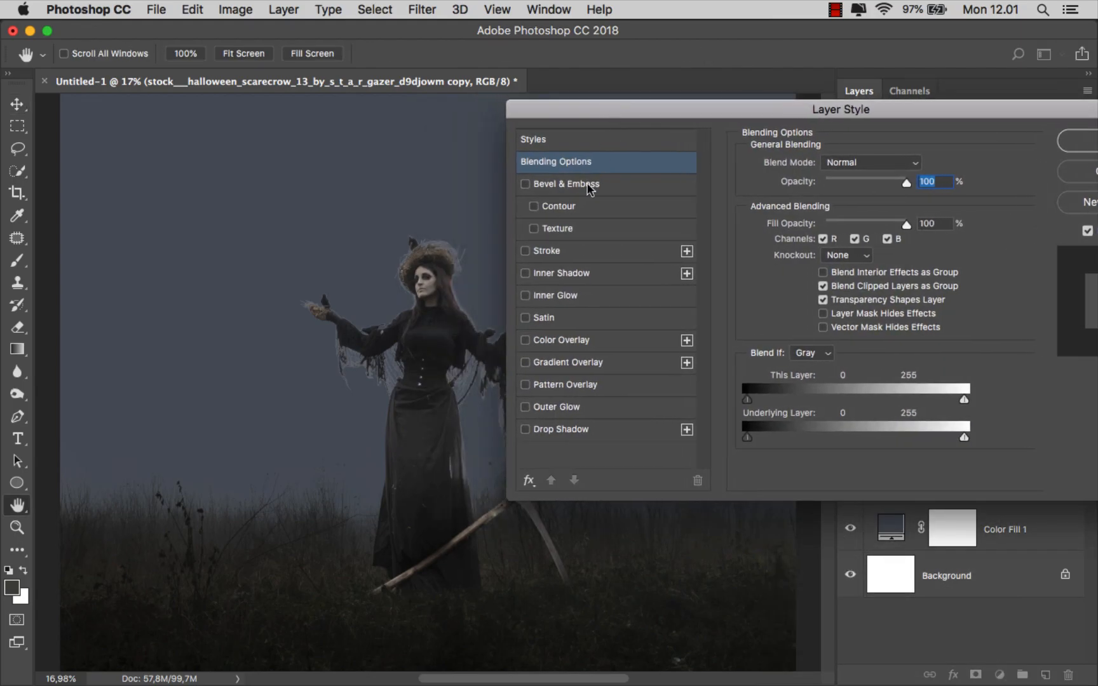
pyautogui.click(554, 274)
pyautogui.scroll(5, 474, 338)
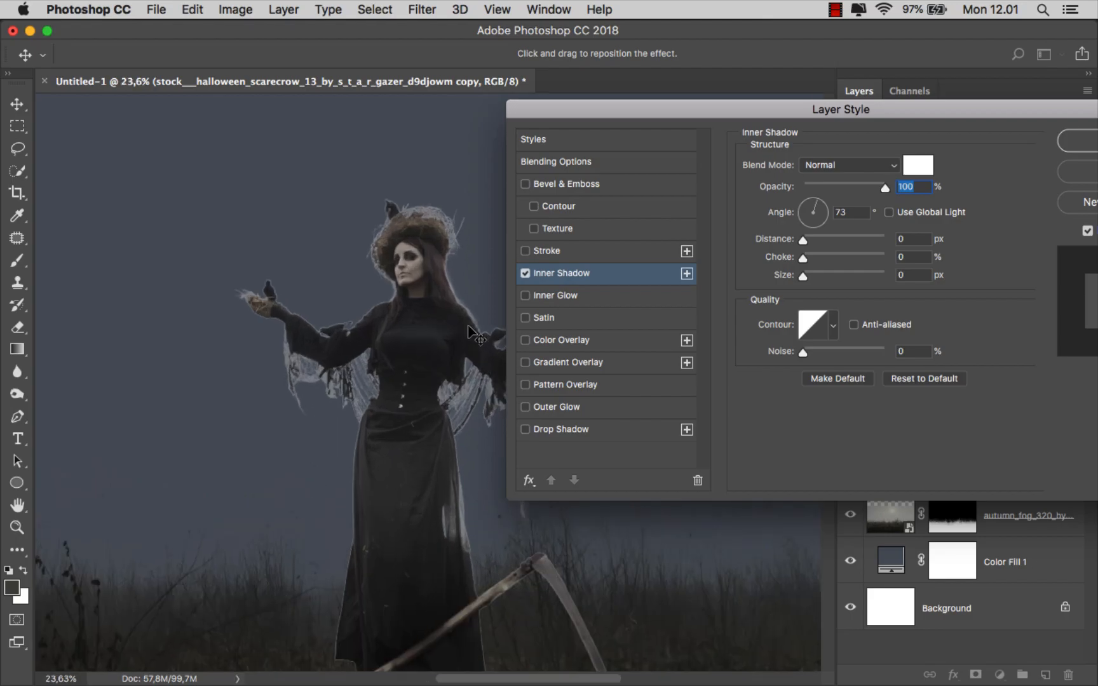
pyautogui.hscroll(-5, 392, 314)
pyautogui.moveTo(858, 111); pyautogui.dragTo(850, 120)
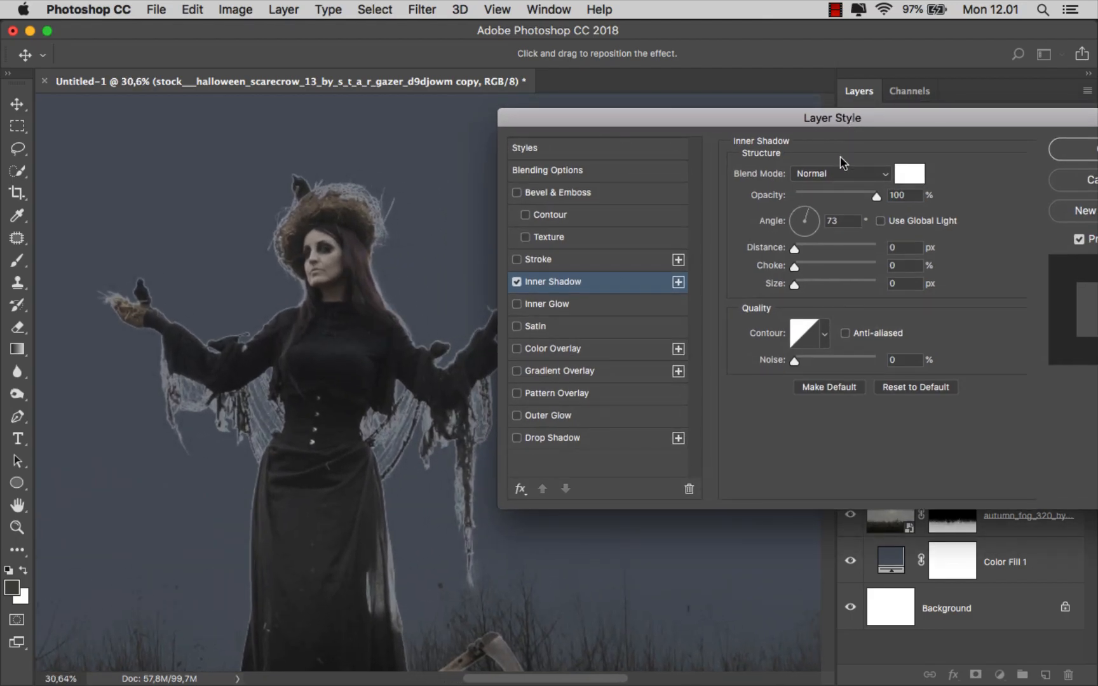
# Set the scarecrow's inner shadow colour to black, 000000
pyautogui.click(907, 175)
pyautogui.moveTo(622, 269); pyautogui.dragTo(548, 448)
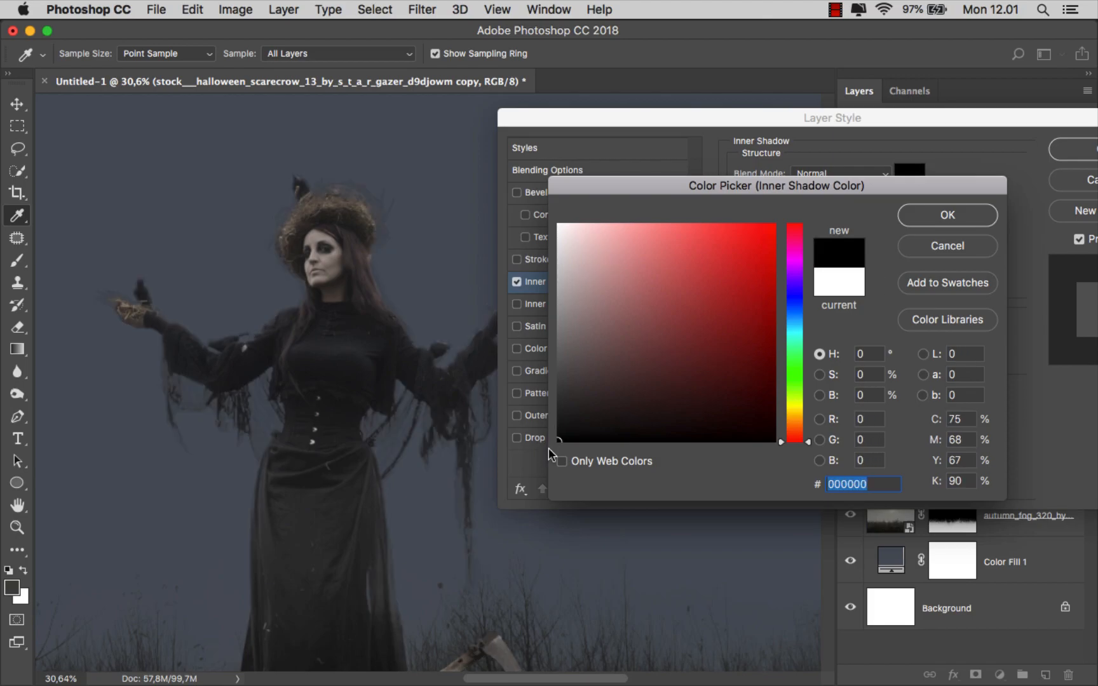
pyautogui.click(947, 216)
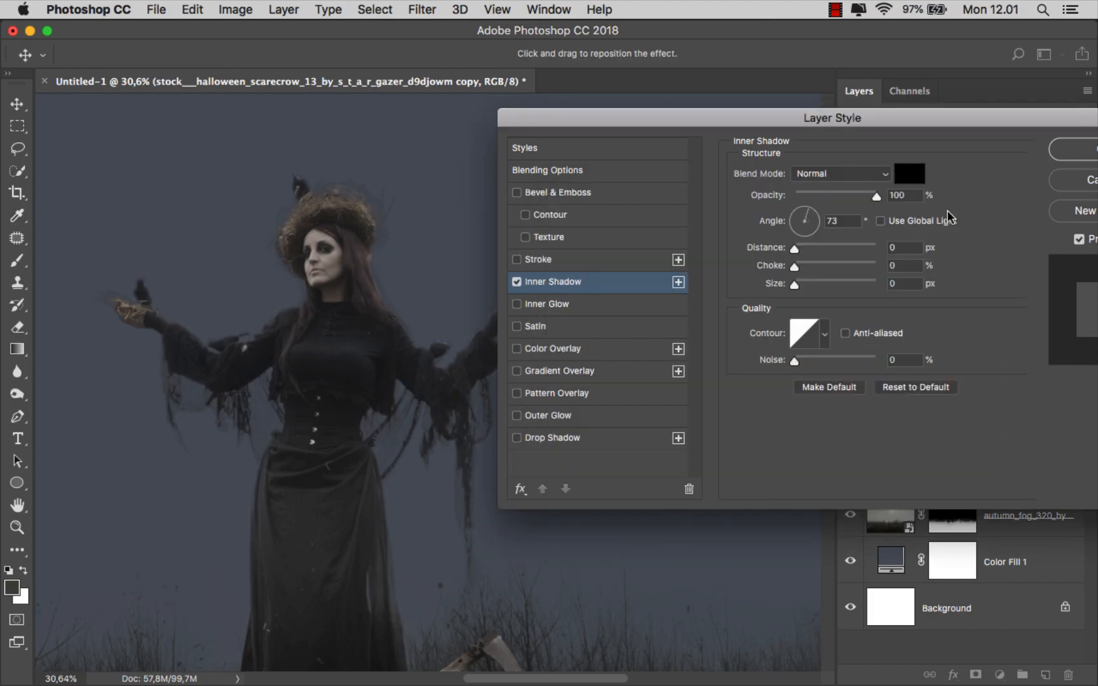
# Set the scarecrow's inner shadow size to 144 px and apply the layer style
pyautogui.moveTo(355, 323); pyautogui.dragTo(313, 312)
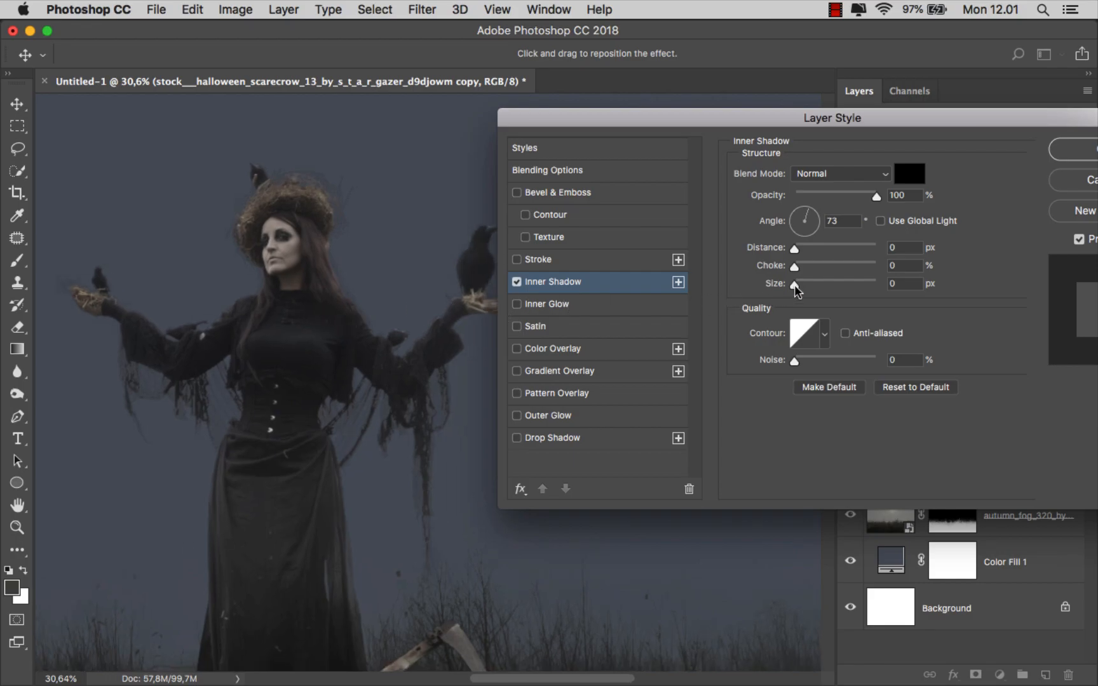
pyautogui.moveTo(801, 284); pyautogui.dragTo(844, 286)
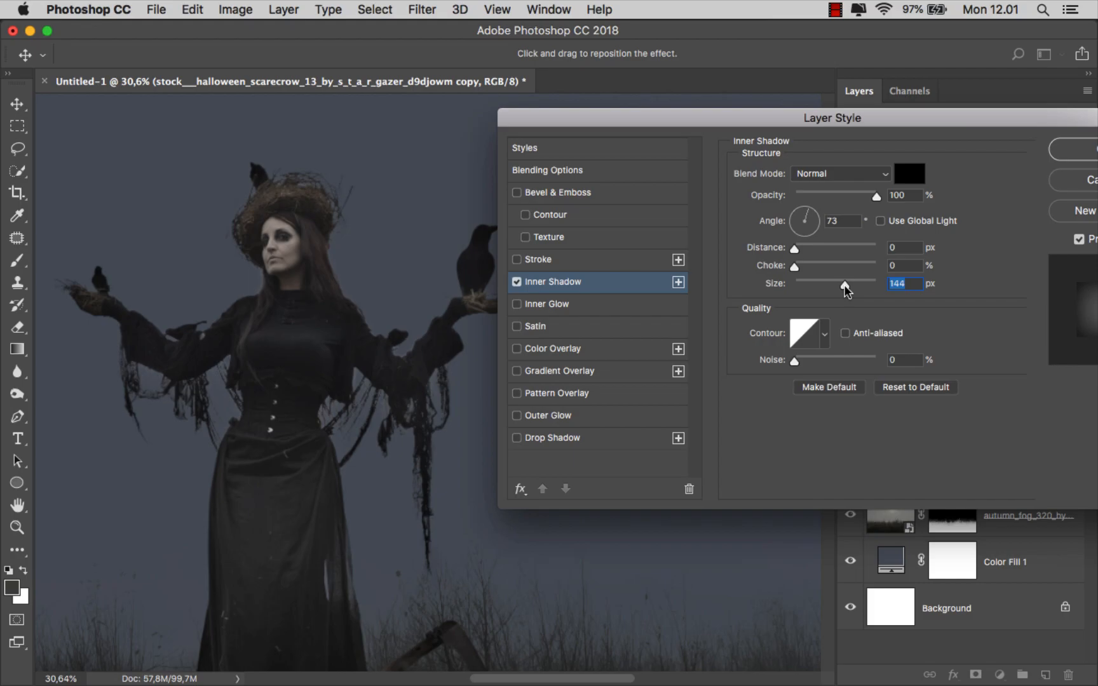
pyautogui.scroll(-1, 413, 311)
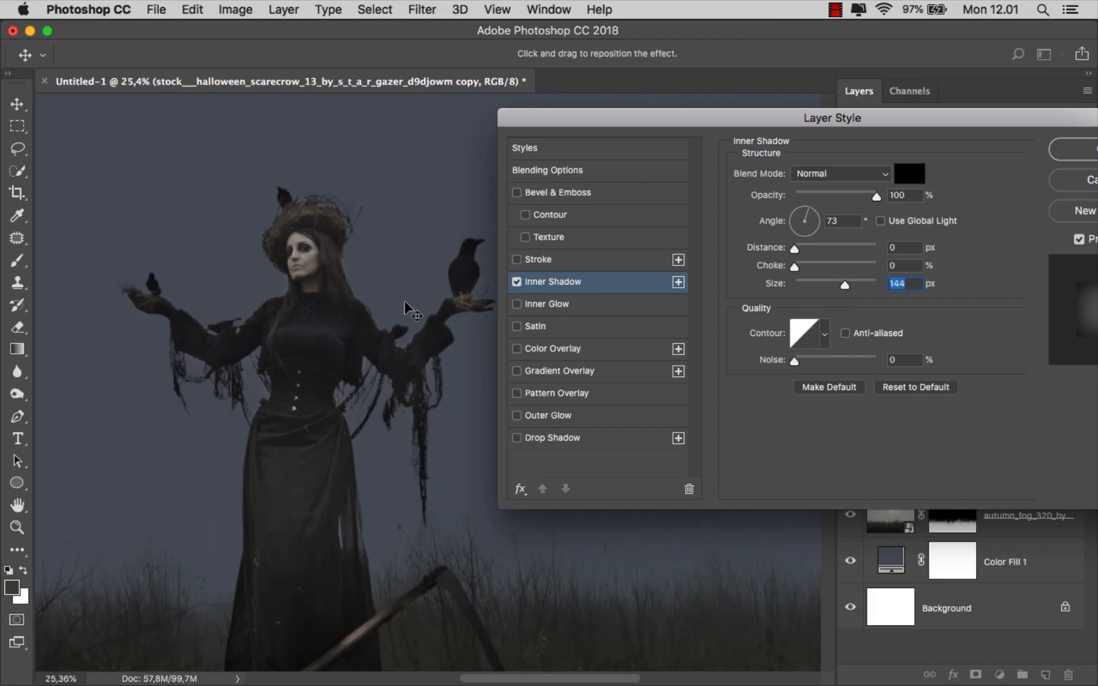
pyautogui.moveTo(876, 117); pyautogui.dragTo(734, 132)
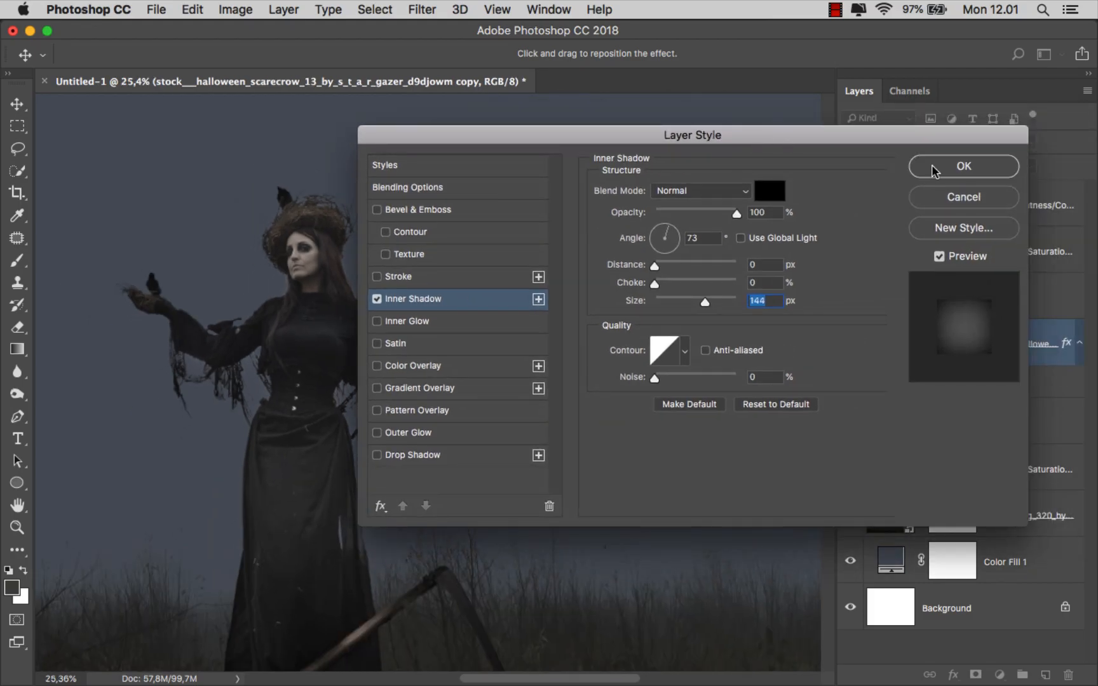
pyautogui.click(933, 168)
pyautogui.scroll(-1, 673, 282)
pyautogui.scroll(-1, 672, 283)
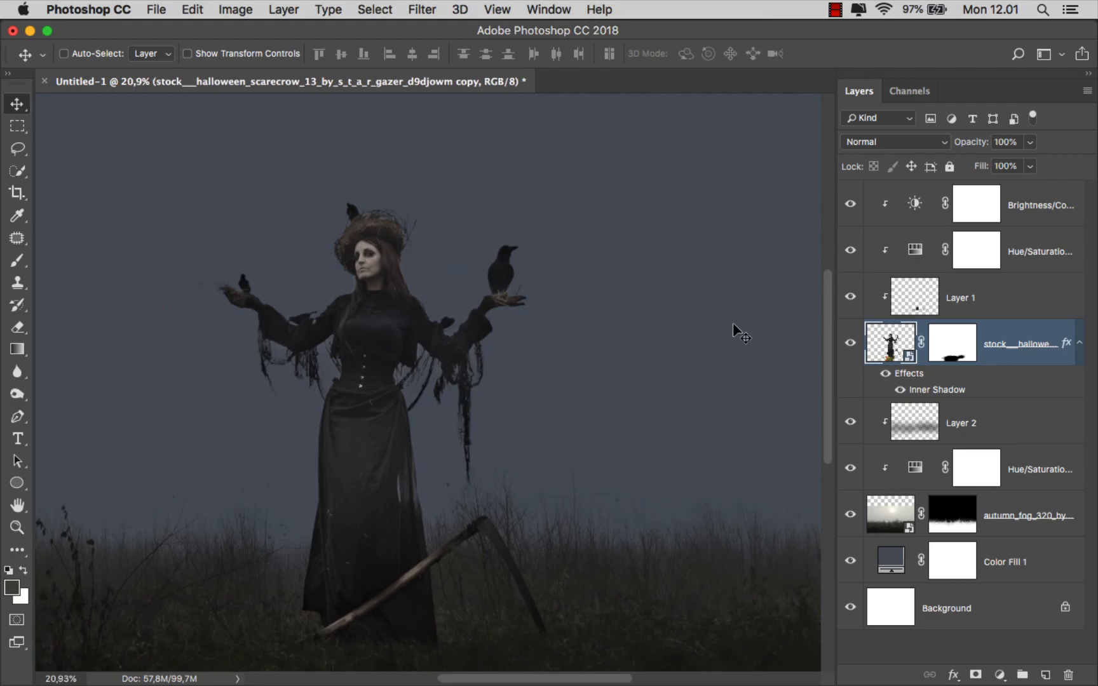
# Split the scarecrow's inner shadow effect into its own layer and place it above the Brightness/Contrast adjustment, checking its effect by toggling visibility
pyautogui.rightClick(955, 407)
pyautogui.click(911, 634)
pyautogui.click(985, 348)
pyautogui.moveTo(986, 337); pyautogui.dragTo(871, 205)
pyautogui.click(849, 205)
pyautogui.click(849, 204)
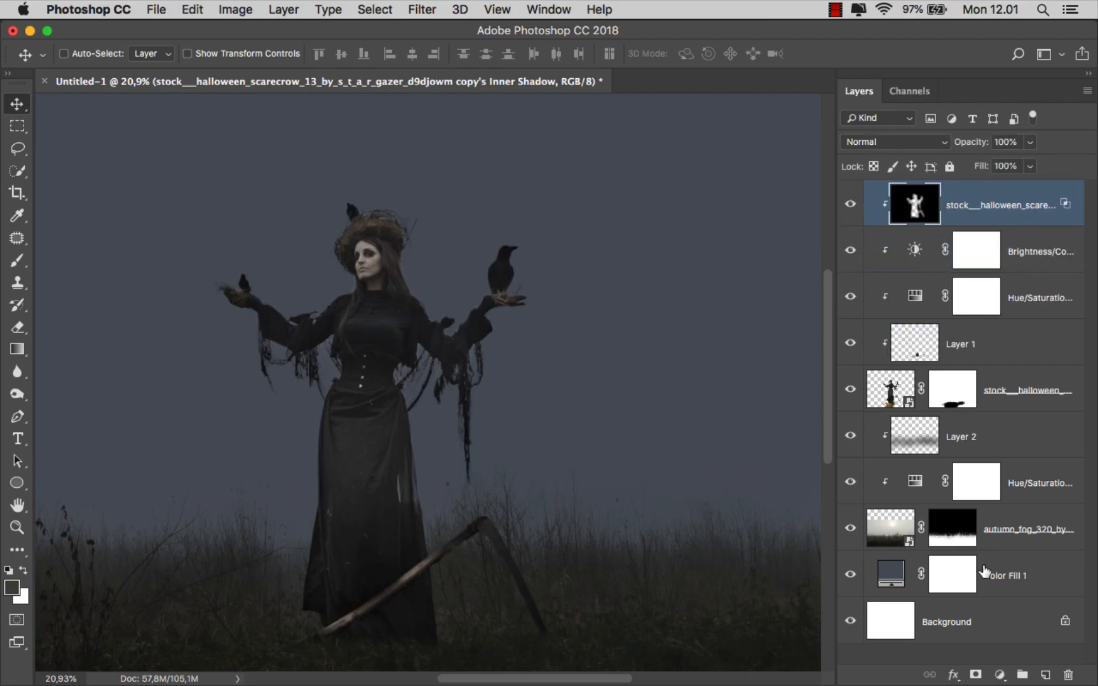
# Add a mask to the inner shadow layer and brush black at 19% opacity over the scythe blade to reduce its shadow
pyautogui.click(975, 675)
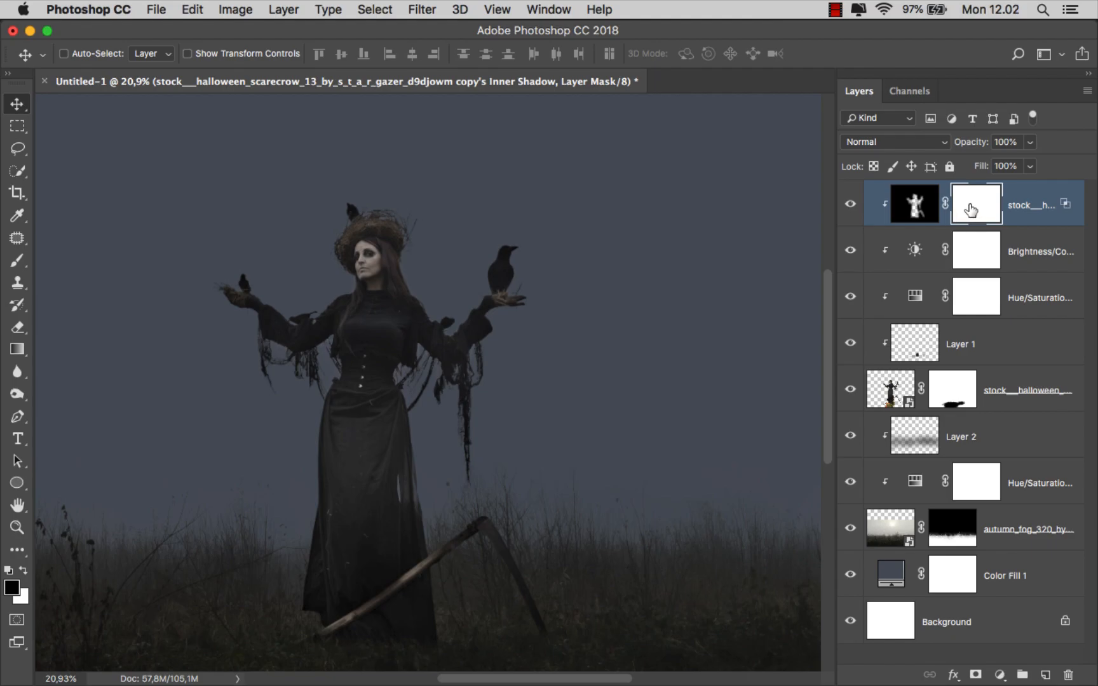
pyautogui.click(17, 260)
pyautogui.click(70, 258)
pyautogui.scroll(-2, 520, 433)
pyautogui.scroll(1, 520, 434)
pyautogui.moveTo(534, 463); pyautogui.dragTo(477, 463)
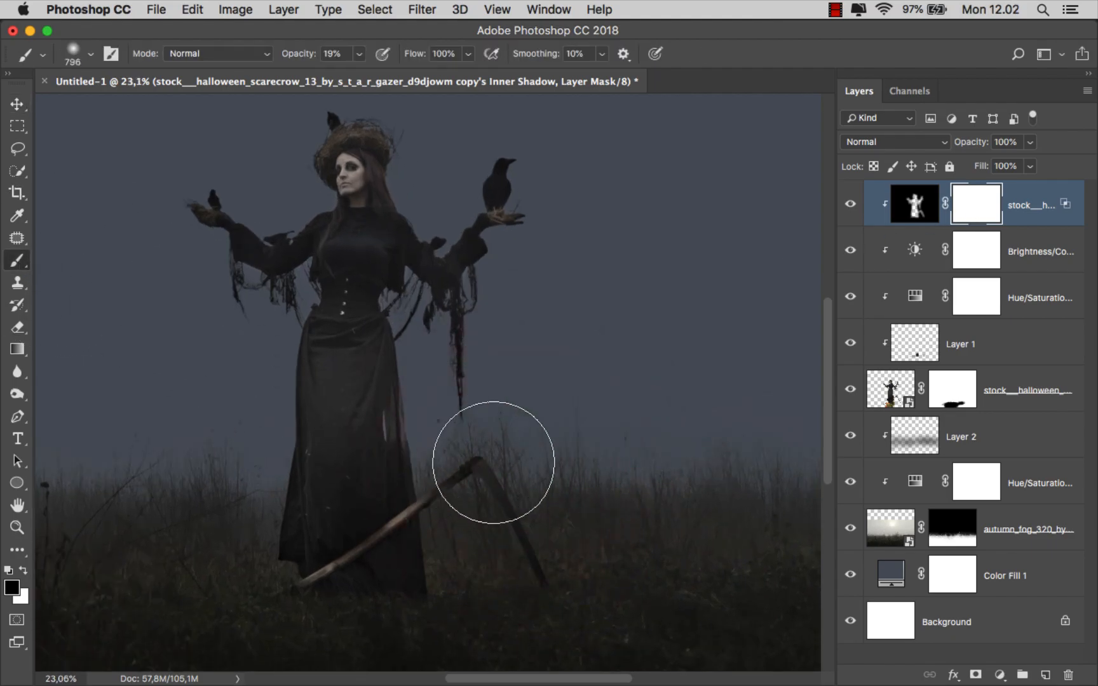
pyautogui.scroll(-1, 513, 472)
pyautogui.scroll(1, 513, 473)
pyautogui.scroll(1, 513, 473)
pyautogui.click(534, 535)
pyautogui.moveTo(557, 573)
pyautogui.mouseDown()
pyautogui.moveTo(466, 475)
pyautogui.moveTo(450, 480)
pyautogui.mouseUp()
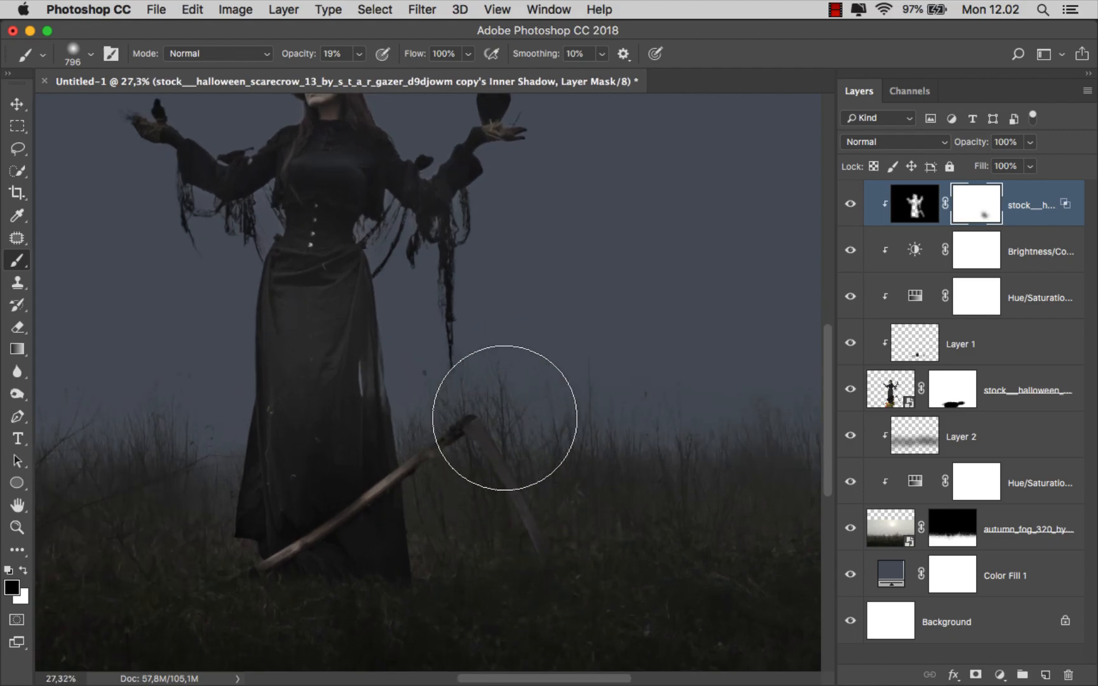
pyautogui.moveTo(565, 502); pyautogui.dragTo(549, 539)
# Brush the inner shadow away from the scythe handle and lower skirt on the mask, and compare the figure with the shadow layer hidden and shown
pyautogui.moveTo(372, 537)
pyautogui.mouseDown()
pyautogui.moveTo(394, 500)
pyautogui.moveTo(398, 547)
pyautogui.moveTo(420, 477)
pyautogui.moveTo(375, 536)
pyautogui.moveTo(230, 530)
pyautogui.moveTo(217, 506)
pyautogui.moveTo(220, 554)
pyautogui.moveTo(275, 567)
pyautogui.moveTo(374, 557)
pyautogui.mouseUp()
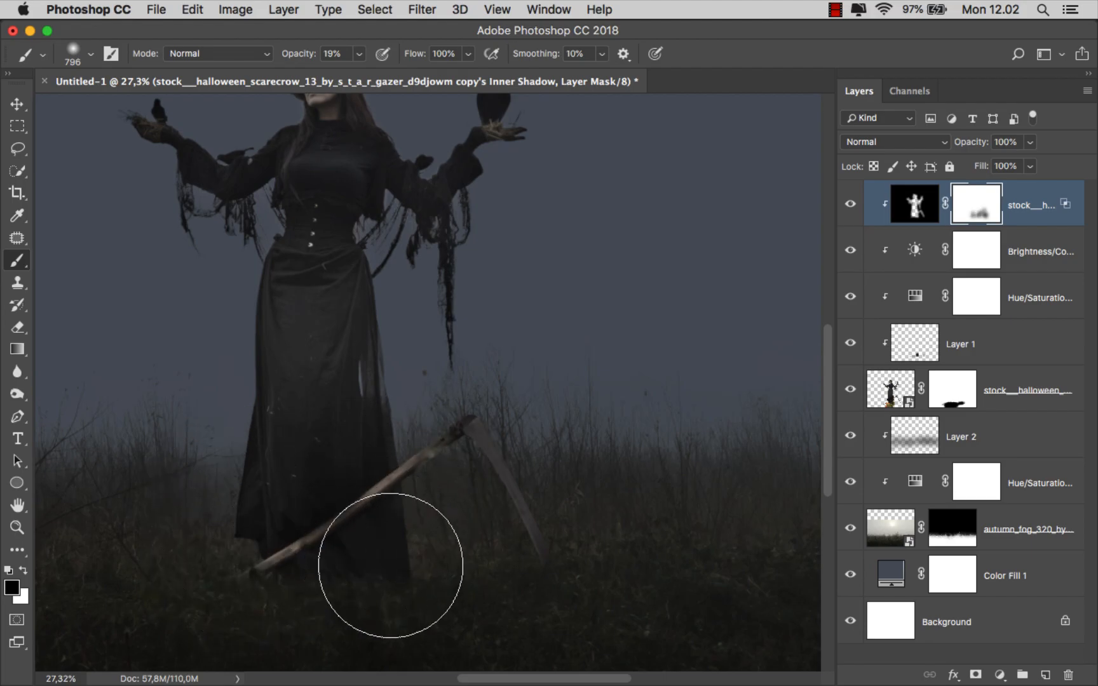
pyautogui.moveTo(357, 408)
pyautogui.mouseDown()
pyautogui.moveTo(254, 345)
pyautogui.moveTo(380, 379)
pyautogui.moveTo(386, 526)
pyautogui.moveTo(470, 545)
pyautogui.moveTo(535, 481)
pyautogui.mouseUp()
pyautogui.scroll(5, 536, 480)
pyautogui.scroll(5, 419, 229)
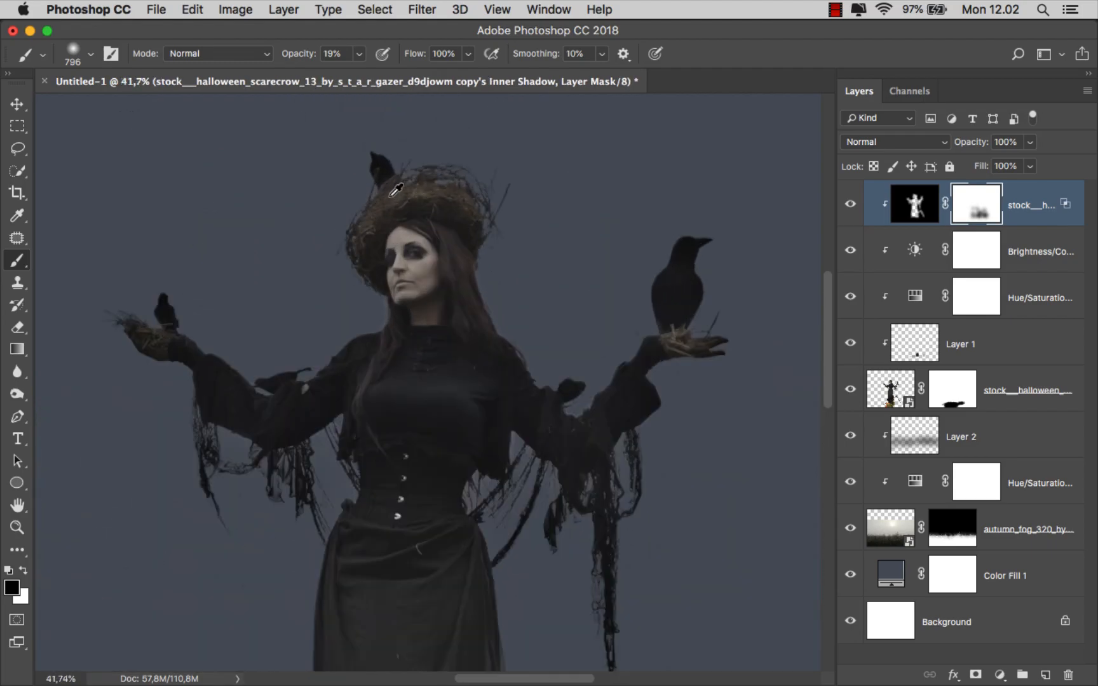
pyautogui.moveTo(419, 228); pyautogui.dragTo(396, 229)
pyautogui.click(852, 204)
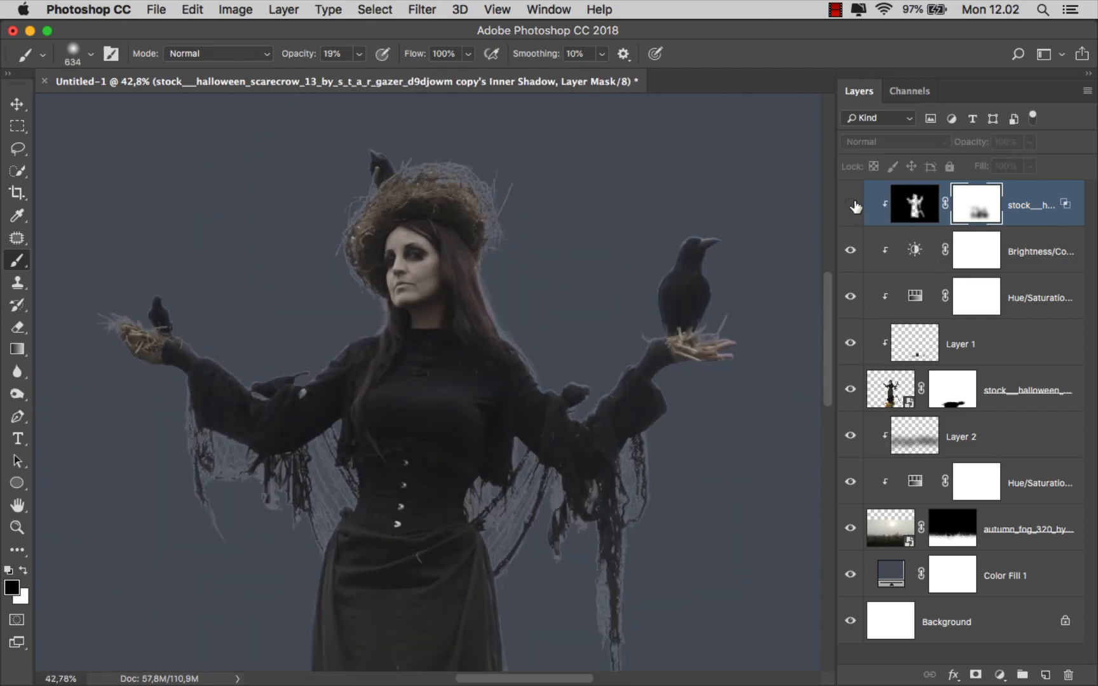
pyautogui.click(851, 204)
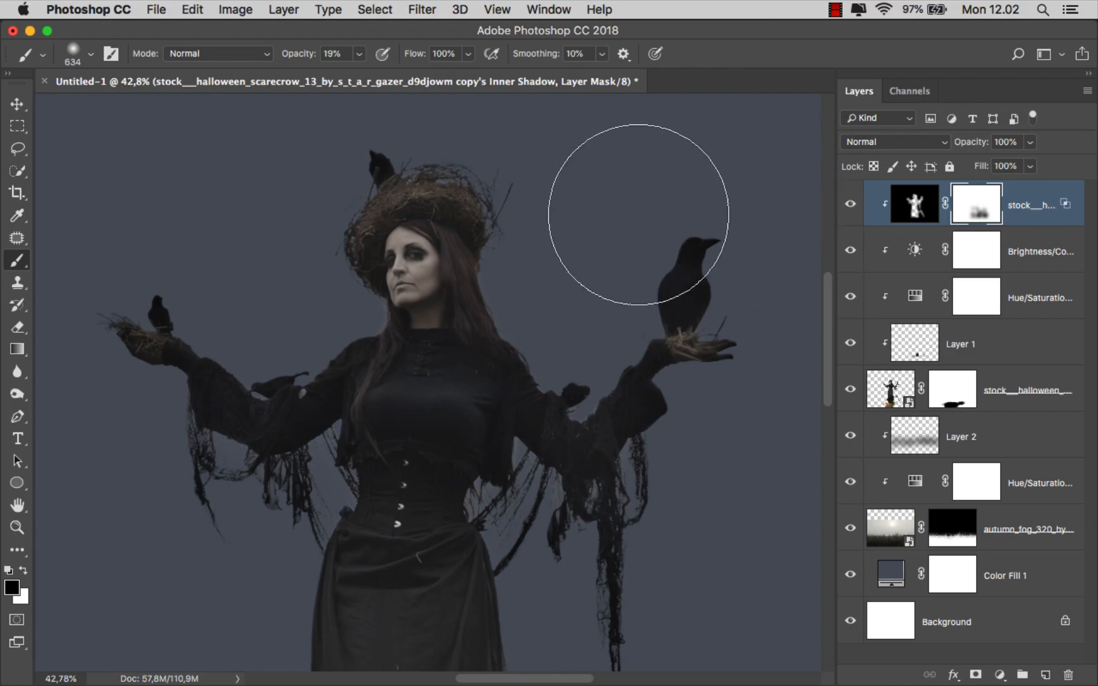
pyautogui.press('super+0')
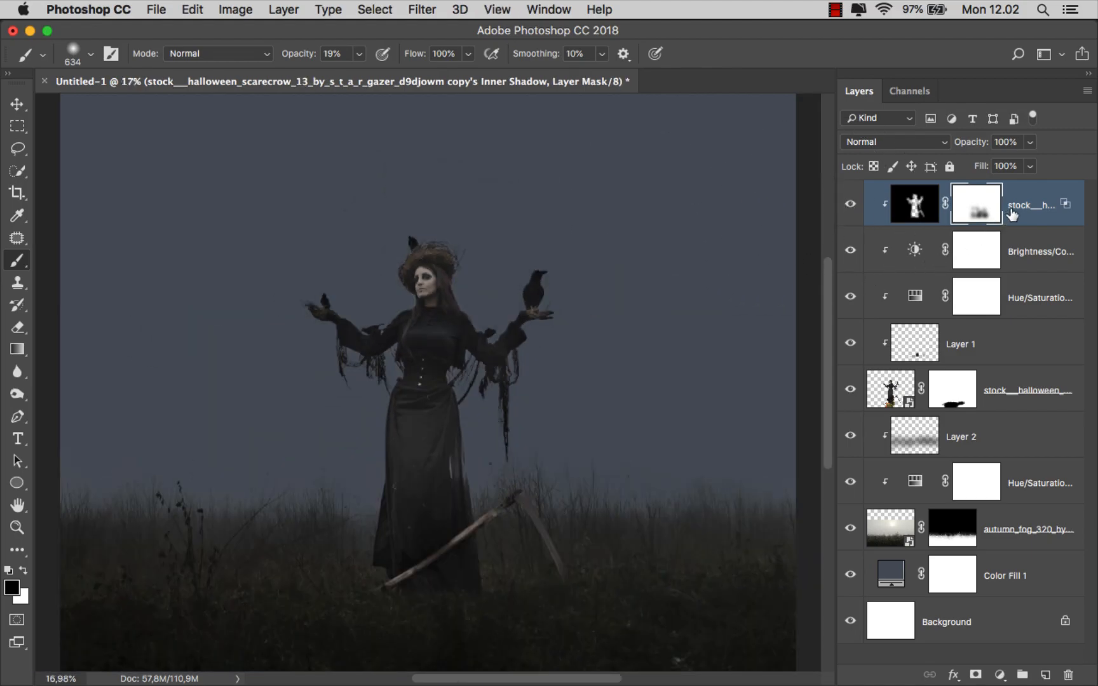
# Place the grey watercolour texture image, move its layer directly above Color Fill 1, and shift it up to cover the whole sky
pyautogui.press('super+2')
pyautogui.press('v')
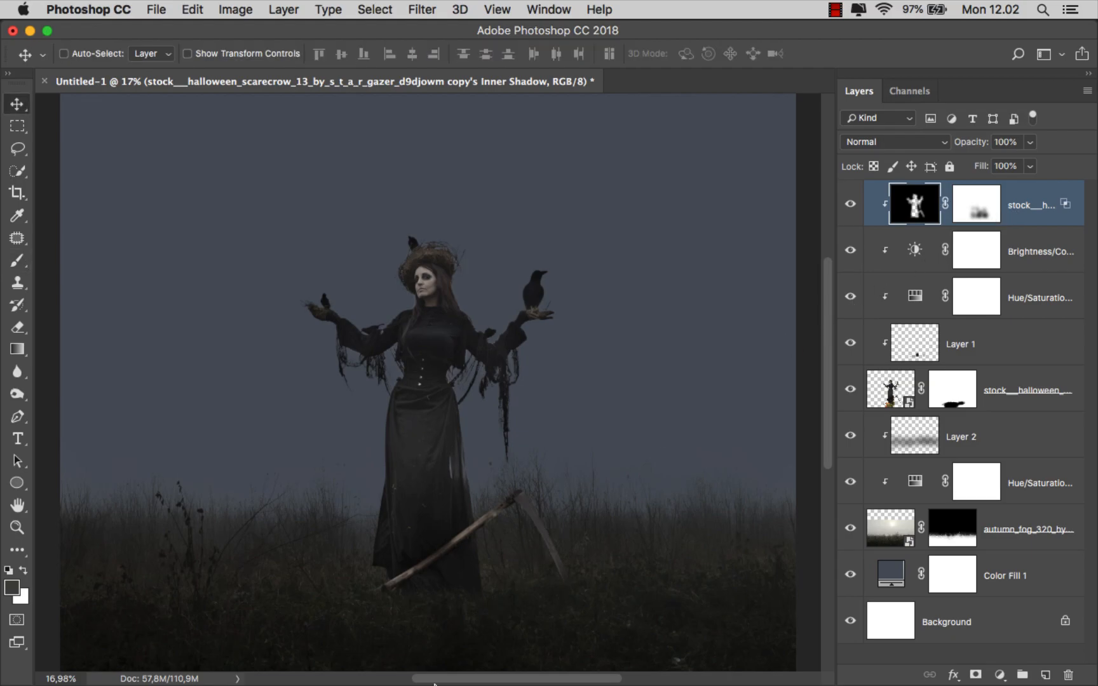
pyautogui.click(421, 645)
pyautogui.moveTo(272, 117); pyautogui.dragTo(380, 275)
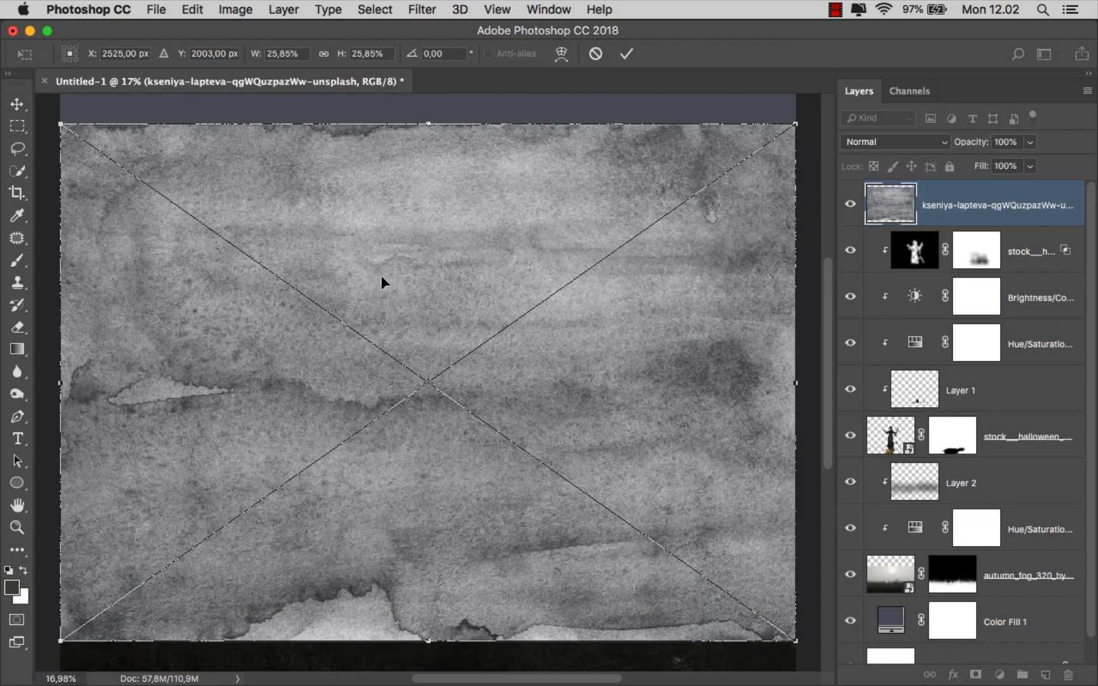
pyautogui.scroll(-1, 425, 346)
pyautogui.click(627, 53)
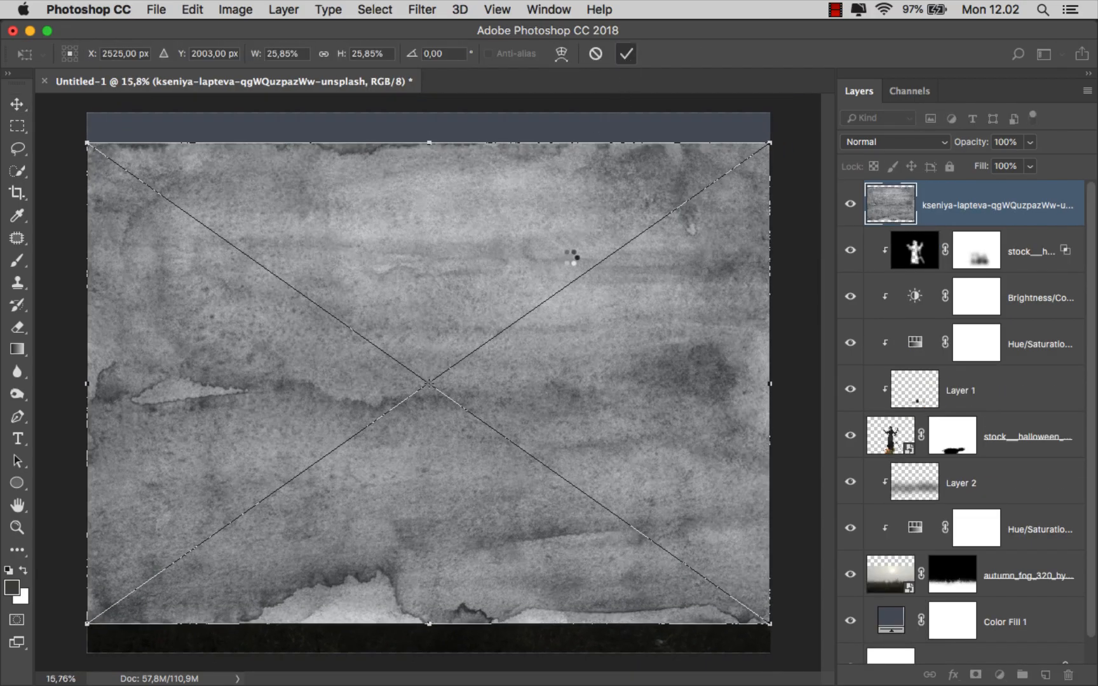
pyautogui.moveTo(966, 214); pyautogui.dragTo(932, 588)
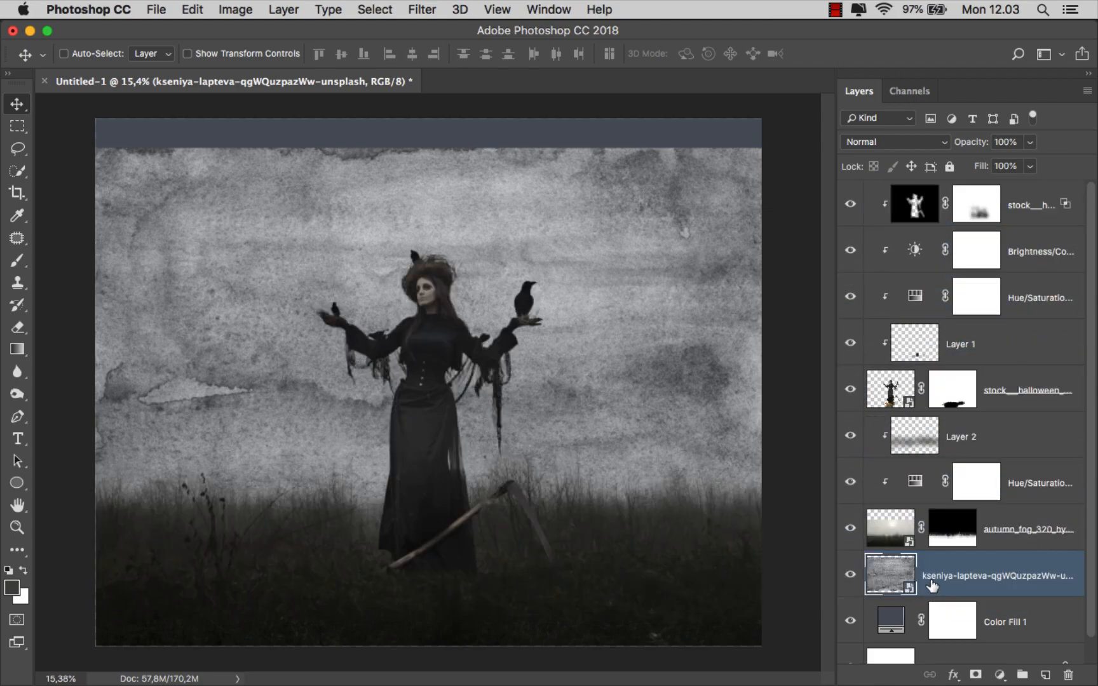
pyautogui.moveTo(476, 309); pyautogui.dragTo(451, 245)
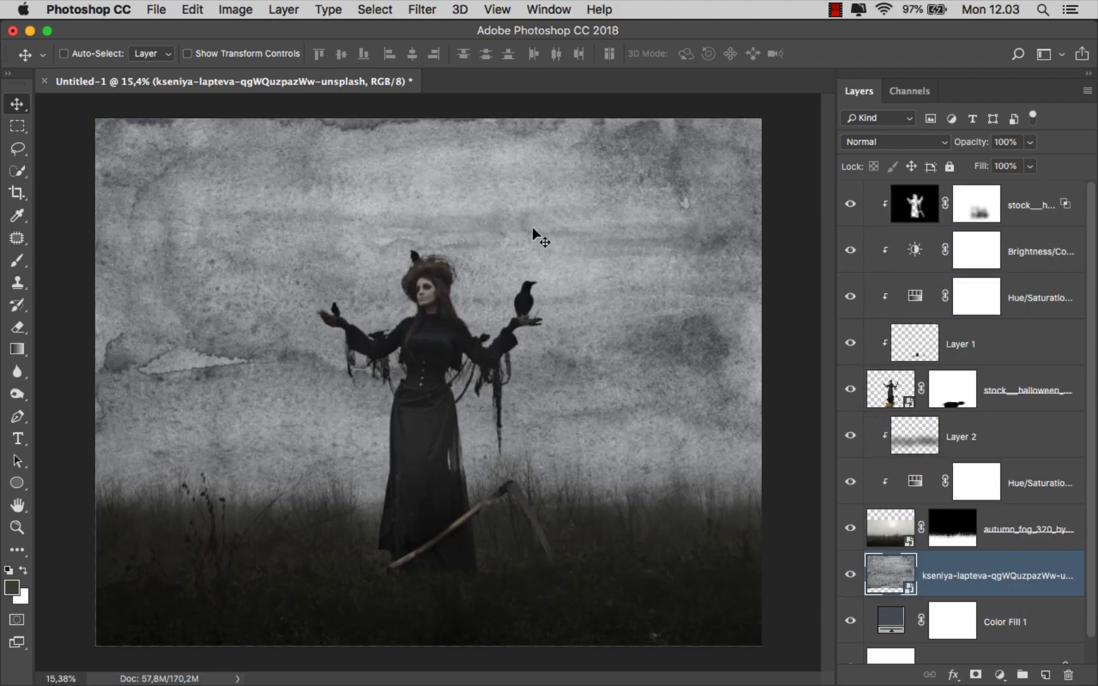
# Set the texture layer's blend mode to Multiply and its fill to 63%
pyautogui.click(865, 148)
pyautogui.click(873, 189)
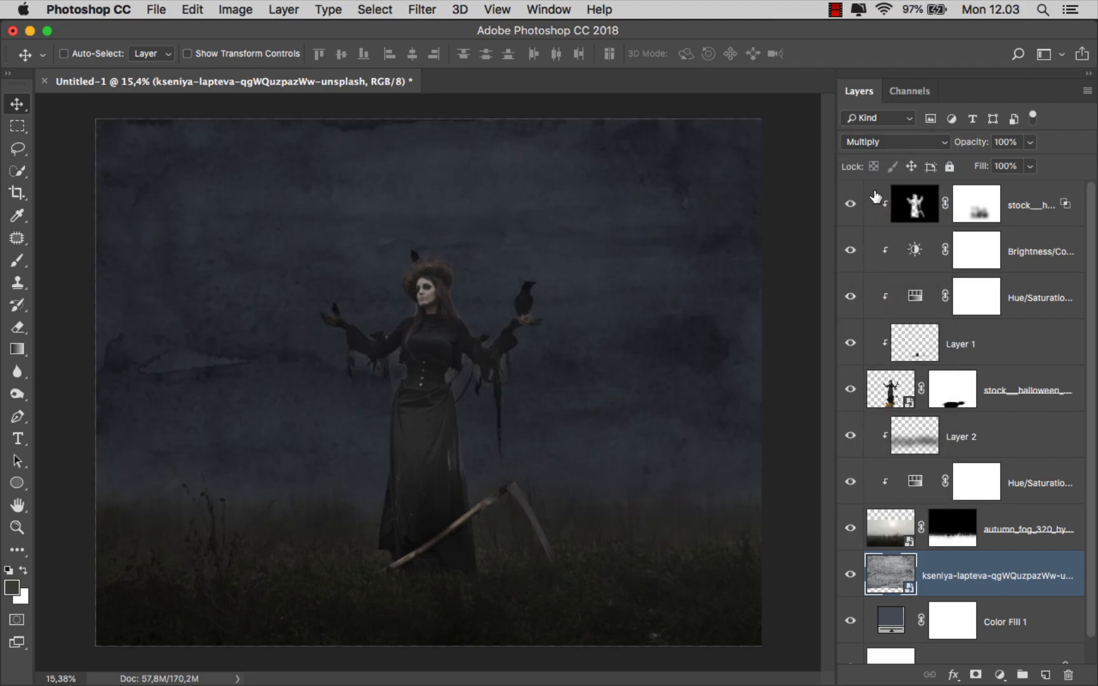
pyautogui.click(1030, 165)
pyautogui.moveTo(1032, 184); pyautogui.dragTo(1004, 187)
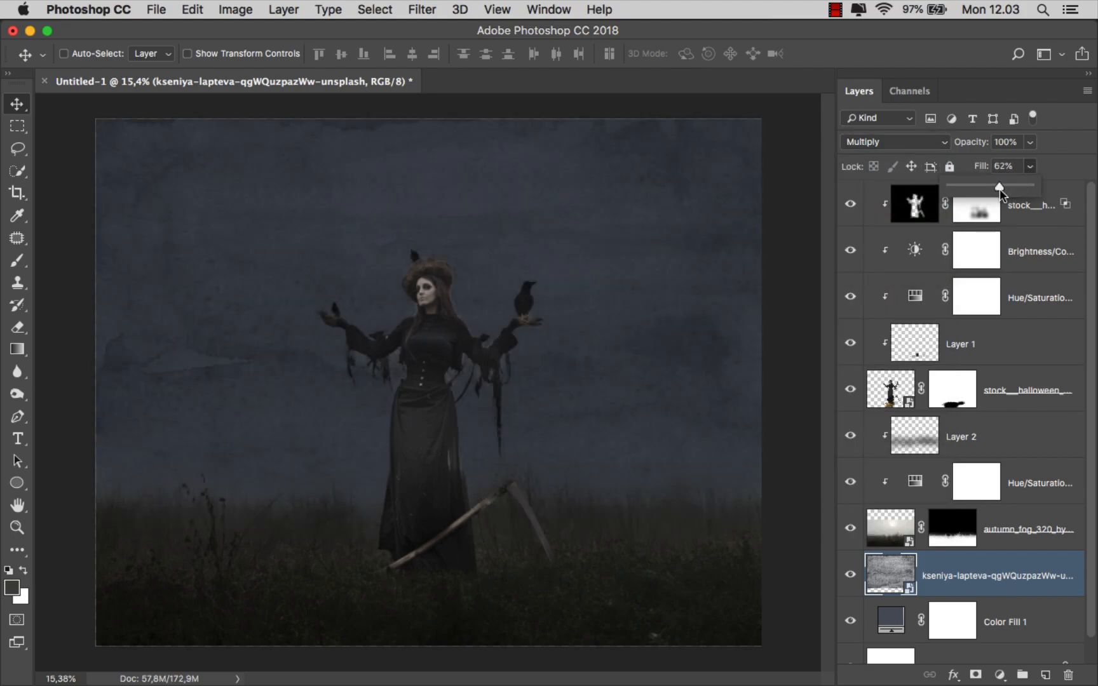
pyautogui.scroll(2, 691, 325)
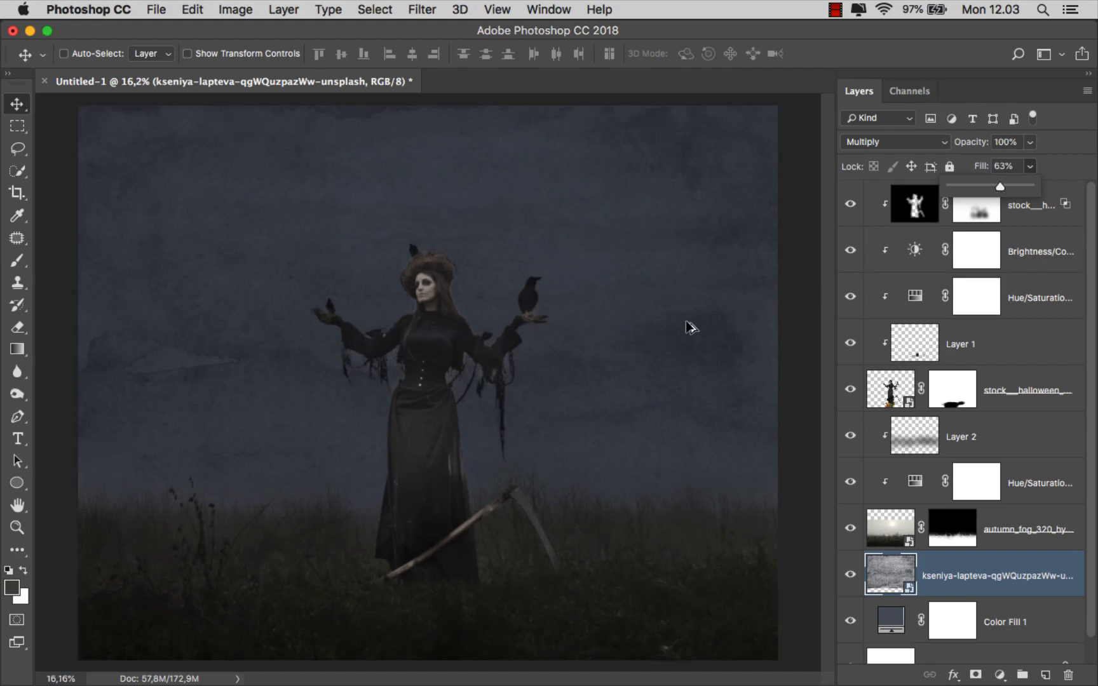
pyautogui.click(970, 577)
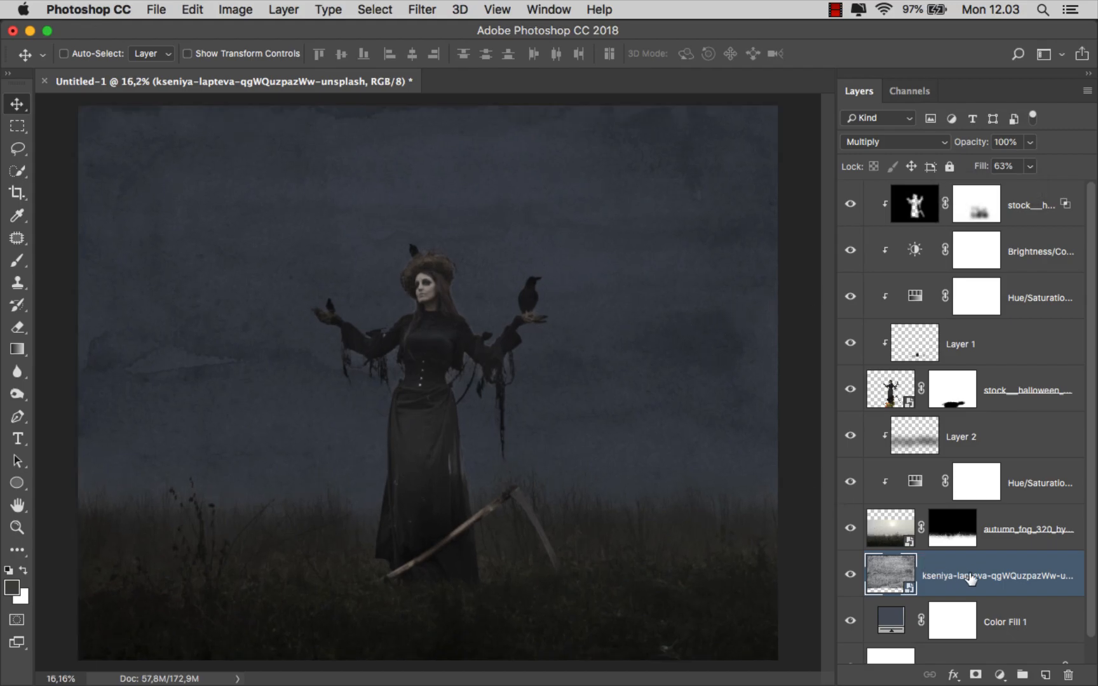
# Create a new layer above Color Fill 1 and choose the 2471 px glowing moon brush from the Others brush group
pyautogui.click(1019, 621)
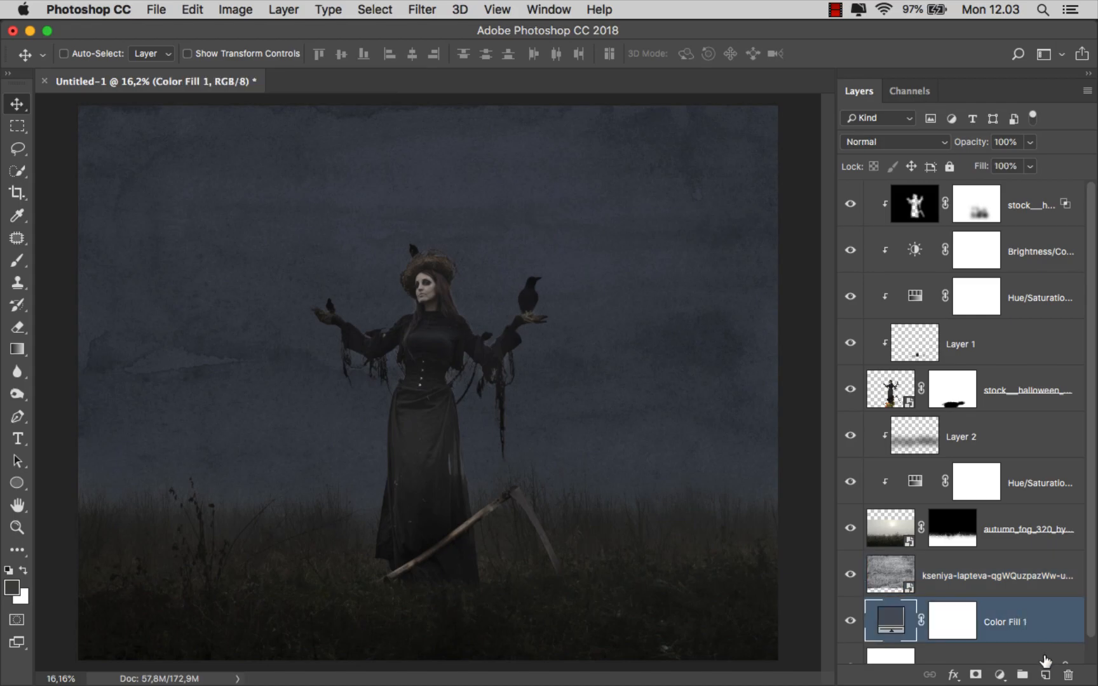
pyautogui.click(1045, 675)
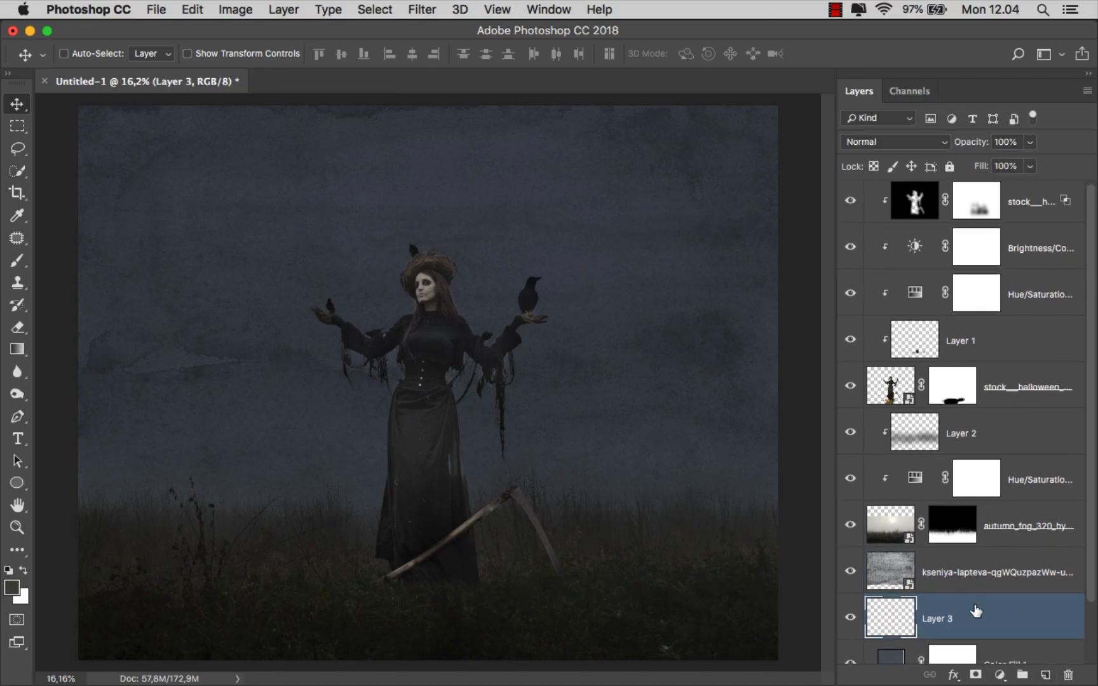
pyautogui.click(21, 262)
pyautogui.click(76, 259)
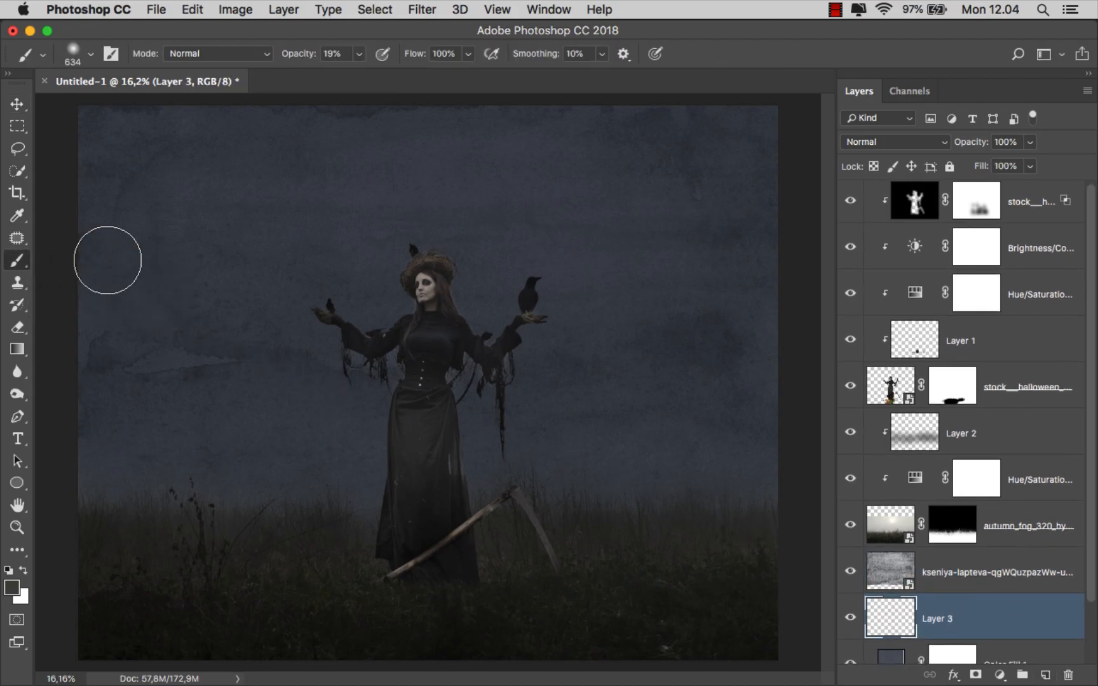
pyautogui.rightClick(204, 256)
pyautogui.click(264, 549)
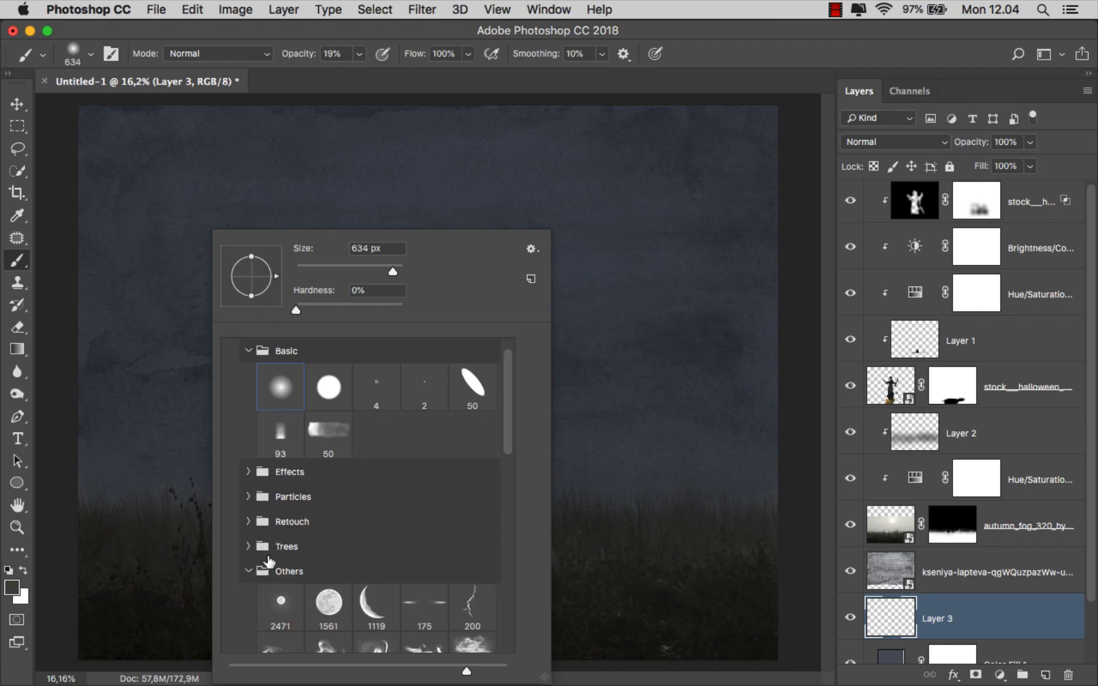
pyautogui.click(285, 592)
pyautogui.scroll(-1, 349, 565)
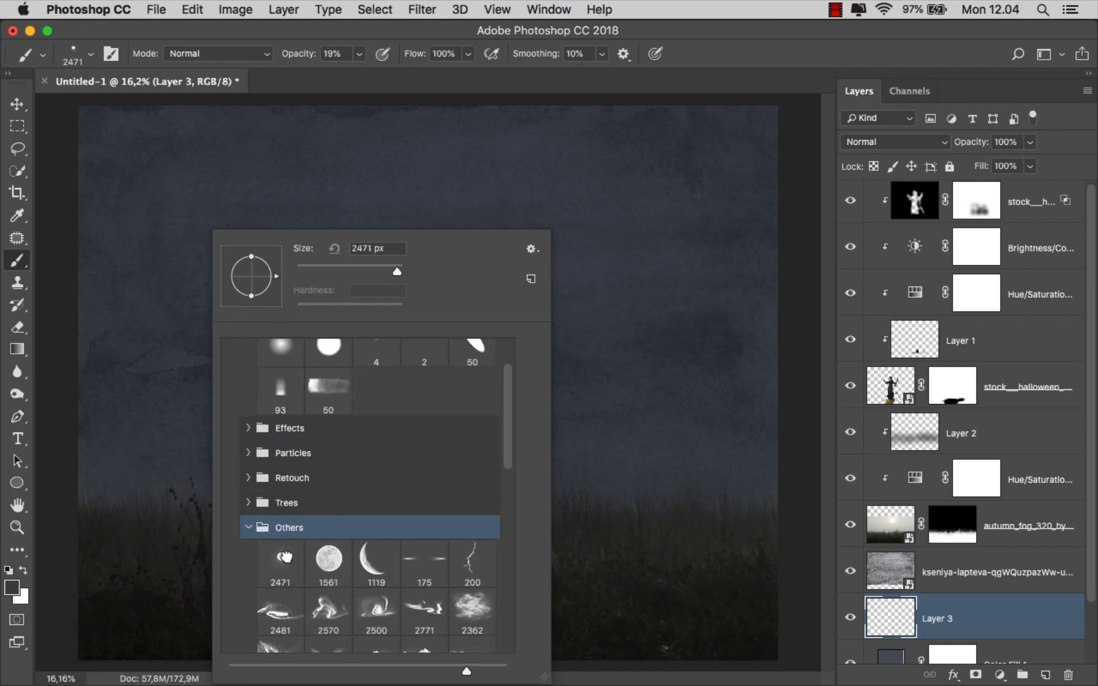
# Stamp a white moon in the sky beside the scarecrow's hat with the brush at 100% opacity and 1300 px
pyautogui.click(25, 572)
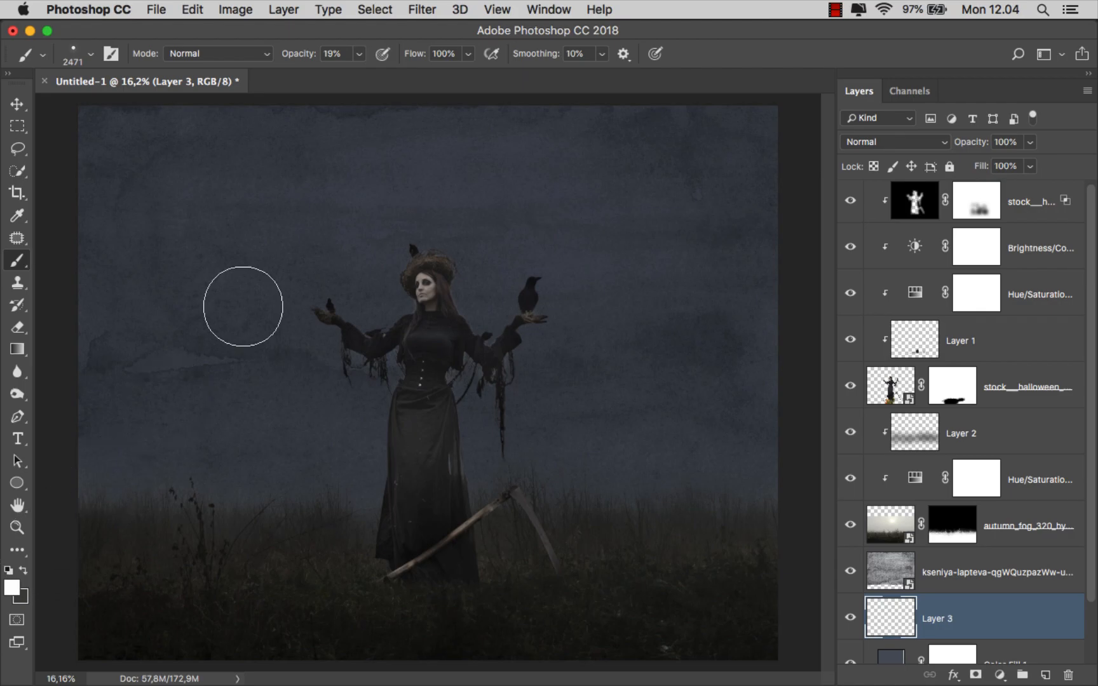
pyautogui.moveTo(359, 53)
pyautogui.mouseDown()
pyautogui.moveTo(358, 63)
pyautogui.moveTo(448, 80)
pyautogui.mouseUp()
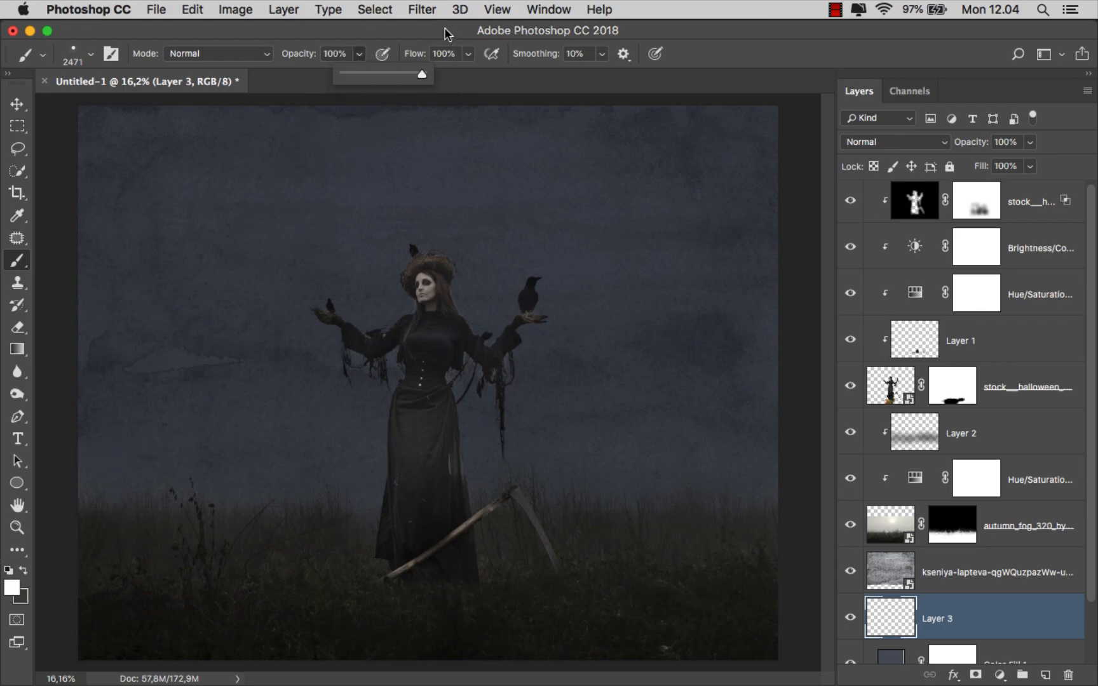
pyautogui.press('[')
pyautogui.press('[')
pyautogui.press('[')
pyautogui.press('[')
pyautogui.press('[')
pyautogui.press('[')
pyautogui.press('[')
pyautogui.press('[')
pyautogui.press('[')
pyautogui.press('[')
pyautogui.press('[')
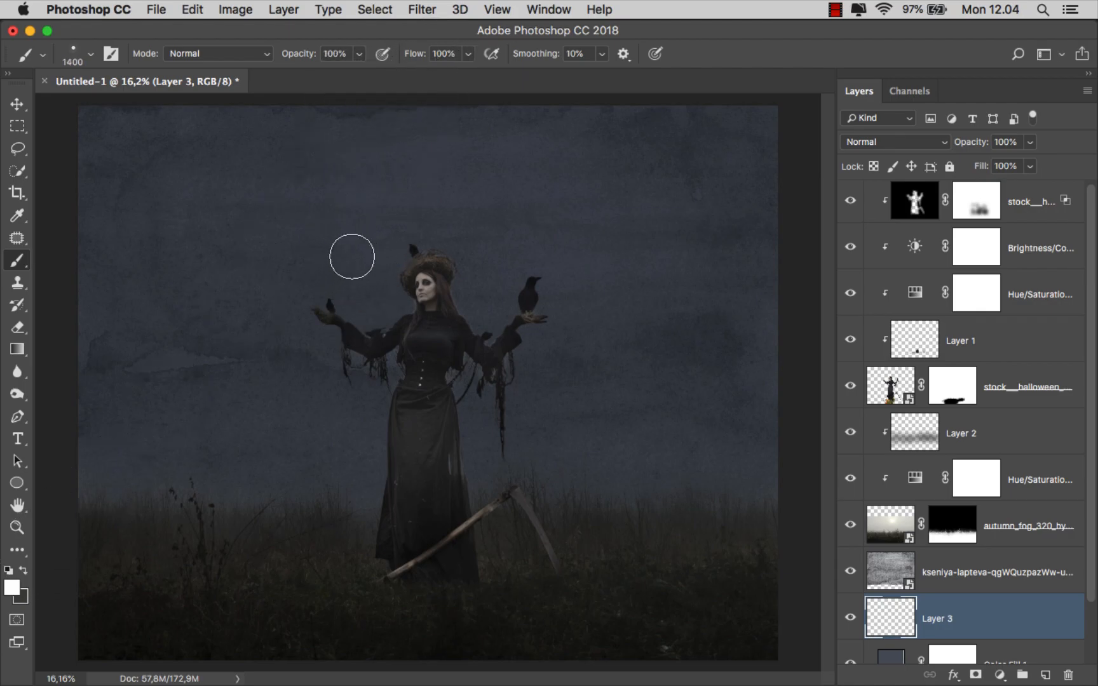
pyautogui.press('[')
pyautogui.click(346, 237)
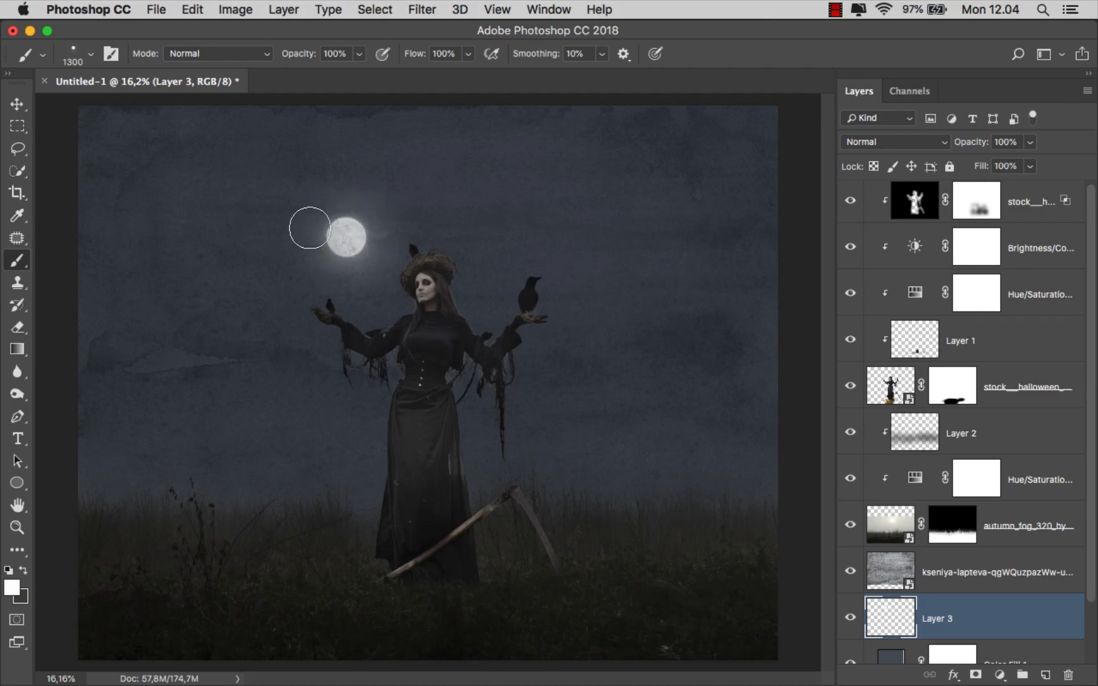
pyautogui.click(20, 109)
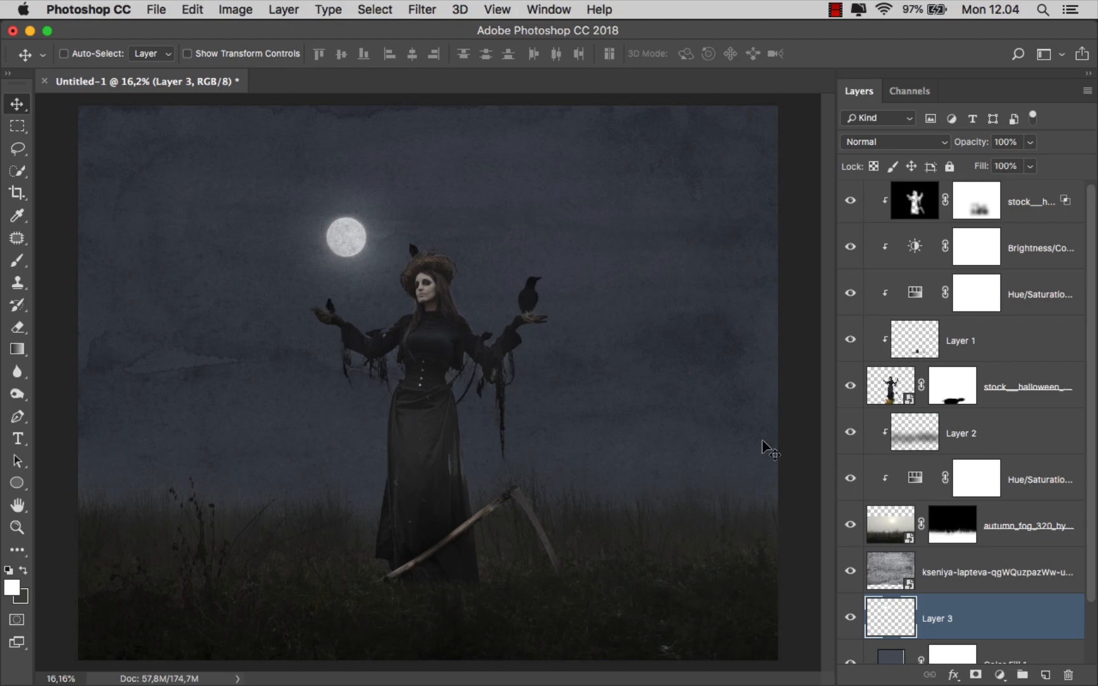
# Add a layer mask to the grey watercolour texture layer
pyautogui.click(947, 565)
pyautogui.click(976, 675)
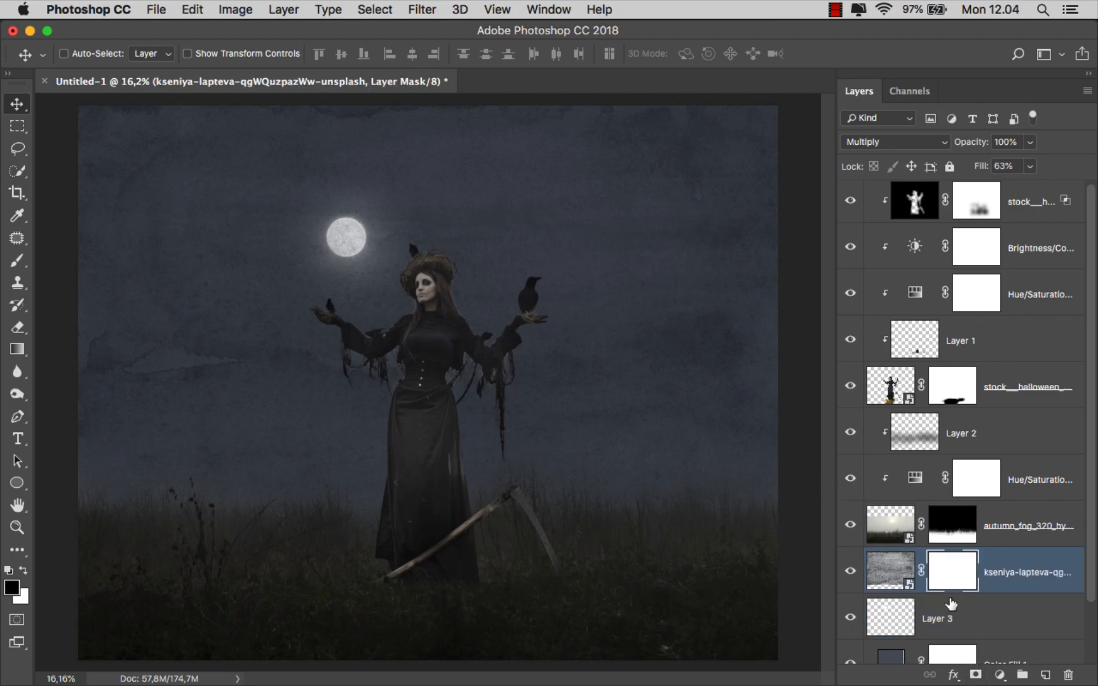
pyautogui.scroll(10, 330, 228)
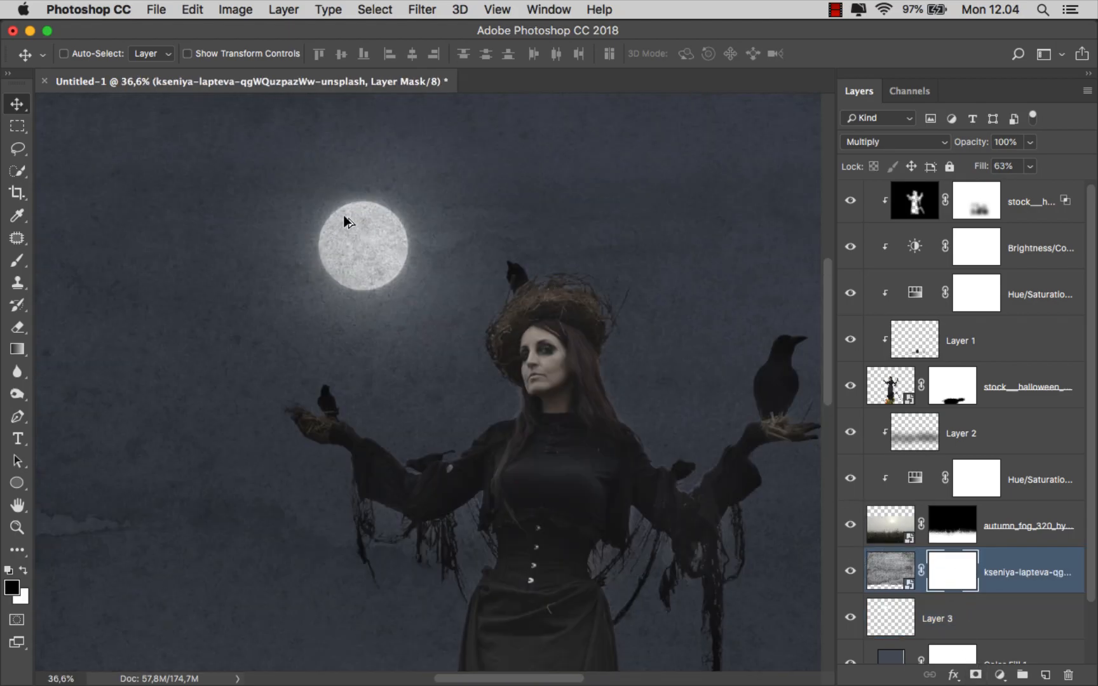
# Choose the soft round brush from the Basic brush group with 0% hardness and size it to about 280 px
pyautogui.click(18, 260)
pyautogui.click(108, 256)
pyautogui.moveTo(405, 286); pyautogui.dragTo(252, 266)
pyautogui.rightClick(399, 252)
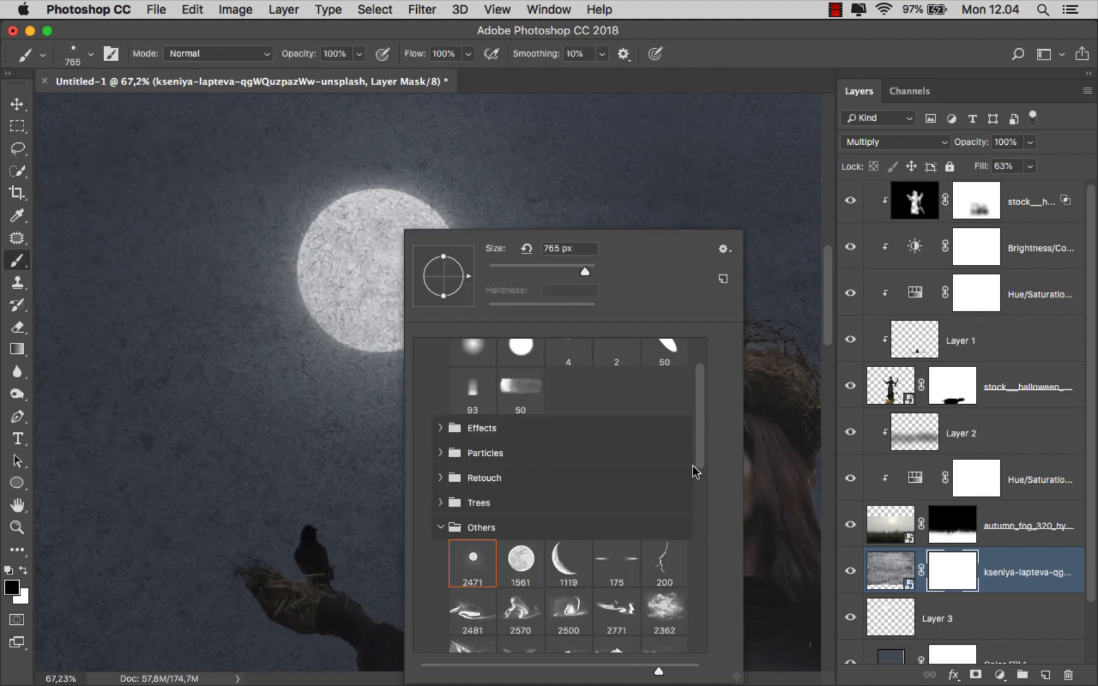
pyautogui.scroll(2, 700, 433)
pyautogui.click(484, 412)
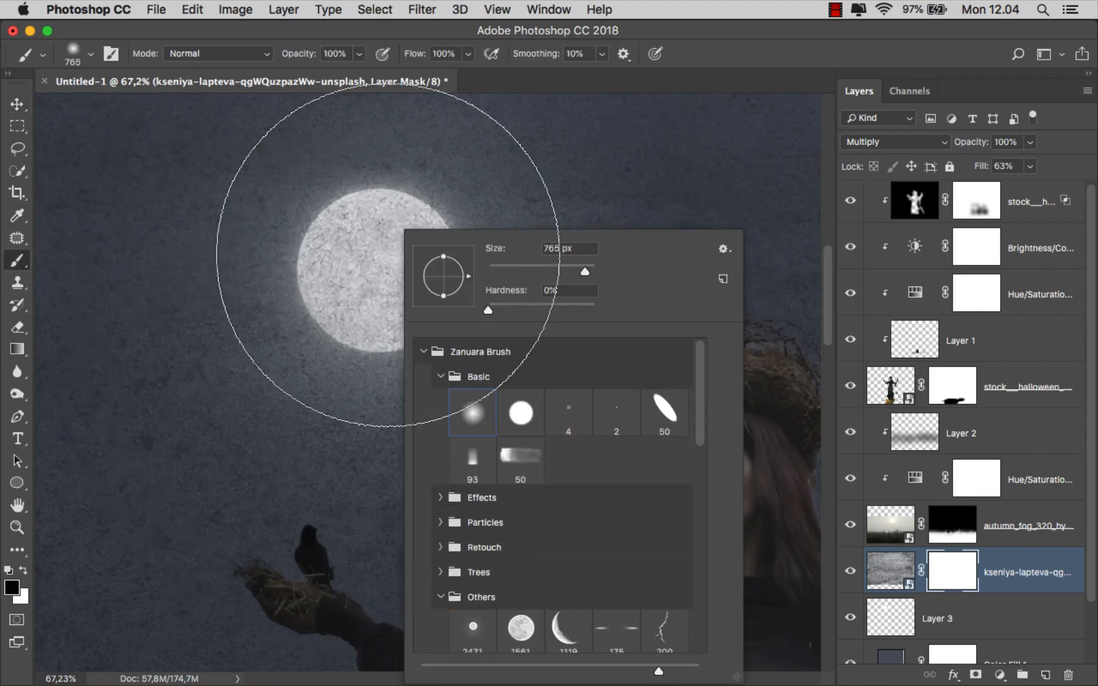
pyautogui.click(567, 268)
pyautogui.moveTo(362, 259)
pyautogui.mouseDown()
pyautogui.moveTo(379, 256)
pyautogui.moveTo(370, 265)
pyautogui.mouseUp()
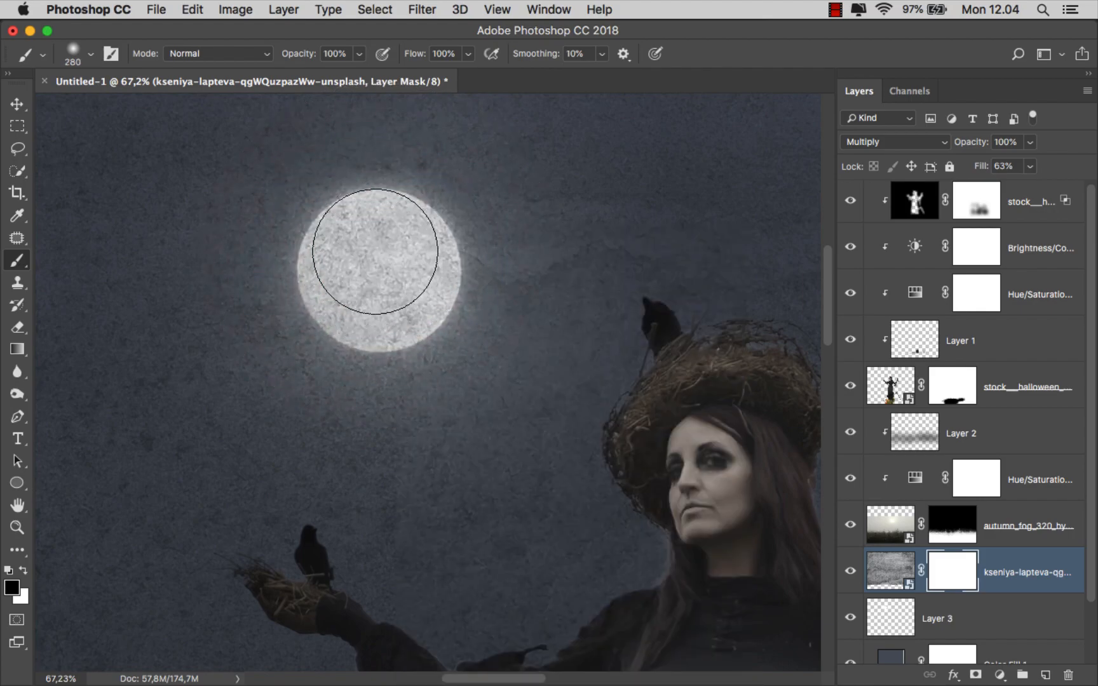
# Set the brush opacity to 45% and paint black on the texture layer's mask to clear the texture off the moon
pyautogui.click(359, 54)
pyautogui.moveTo(324, 75); pyautogui.dragTo(314, 74)
pyautogui.click(379, 270)
pyautogui.click(380, 270)
pyautogui.moveTo(381, 270)
pyautogui.mouseDown()
pyautogui.moveTo(383, 242)
pyautogui.moveTo(361, 240)
pyautogui.moveTo(350, 287)
pyautogui.moveTo(386, 297)
pyautogui.moveTo(411, 270)
pyautogui.moveTo(396, 241)
pyautogui.moveTo(362, 233)
pyautogui.moveTo(338, 255)
pyautogui.moveTo(348, 284)
pyautogui.mouseUp()
pyautogui.click(385, 244)
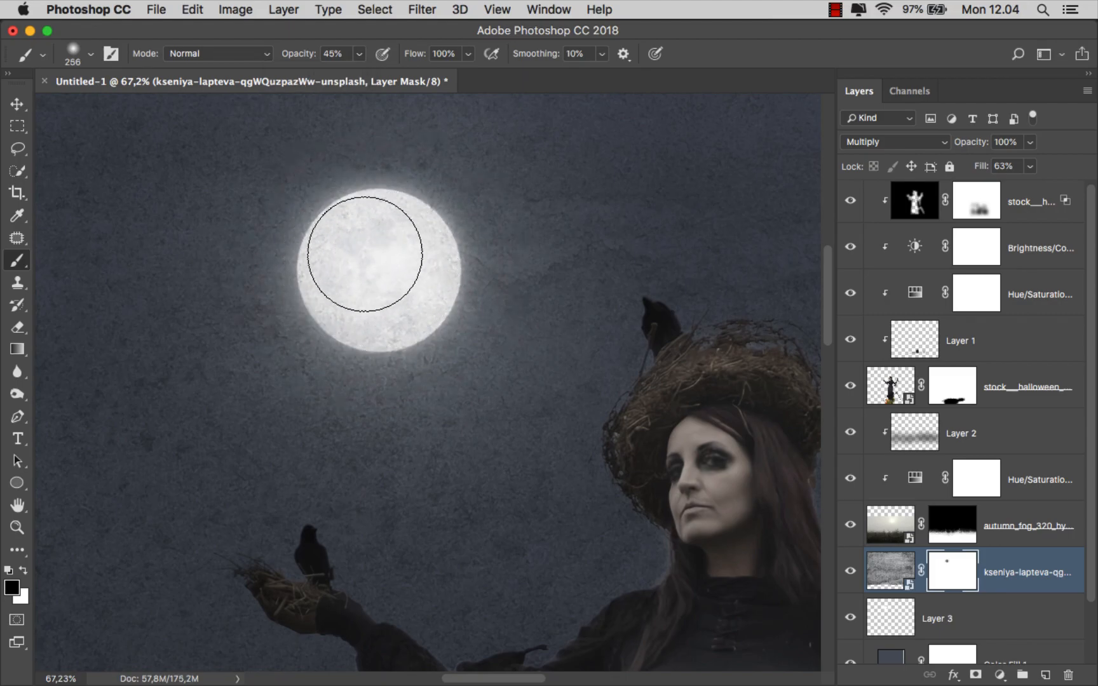
pyautogui.scroll(-5, 375, 273)
pyautogui.scroll(-2, 456, 266)
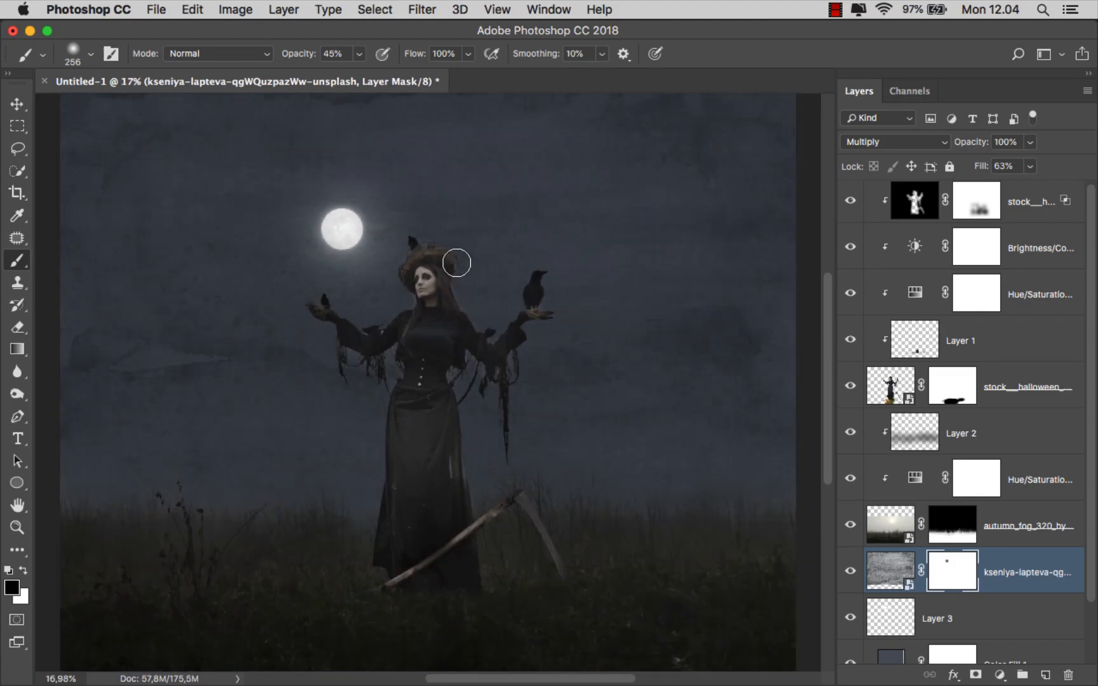
# Create a new layer directly above Layer 3, with white as the foreground colour
pyautogui.press('super+2')
pyautogui.press('x')
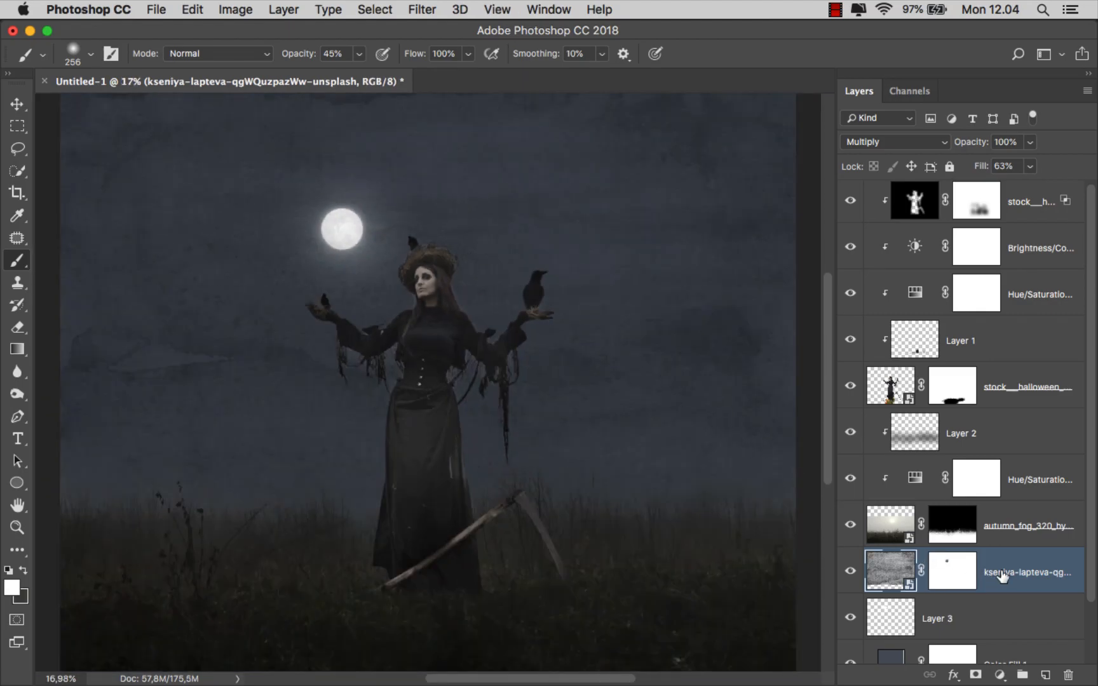
pyautogui.press('v')
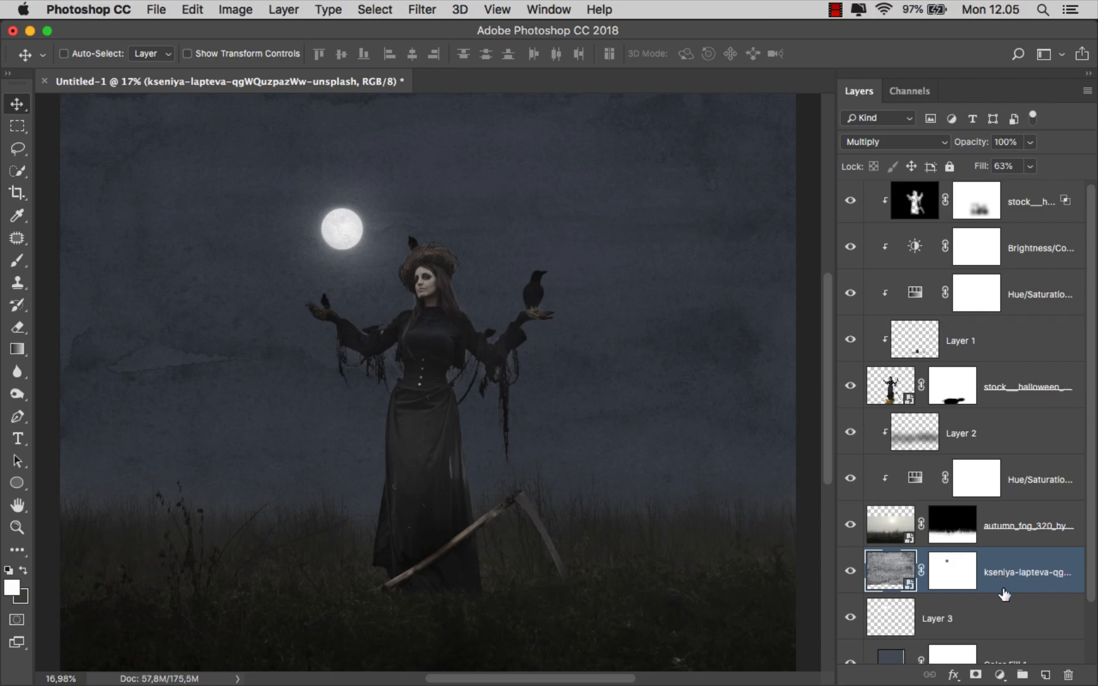
pyautogui.click(1021, 618)
pyautogui.click(1045, 673)
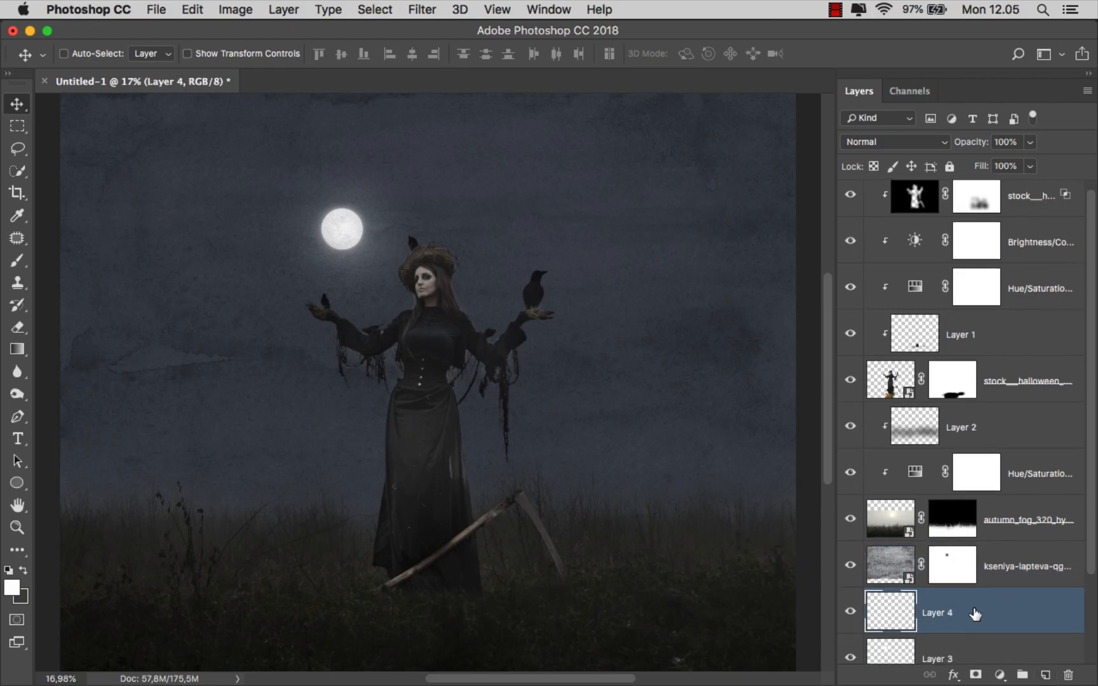
pyautogui.scroll(-1, 973, 604)
# Choose the 500 px cloud brush from the Effects brush group and set its opacity to 21%
pyautogui.click(17, 260)
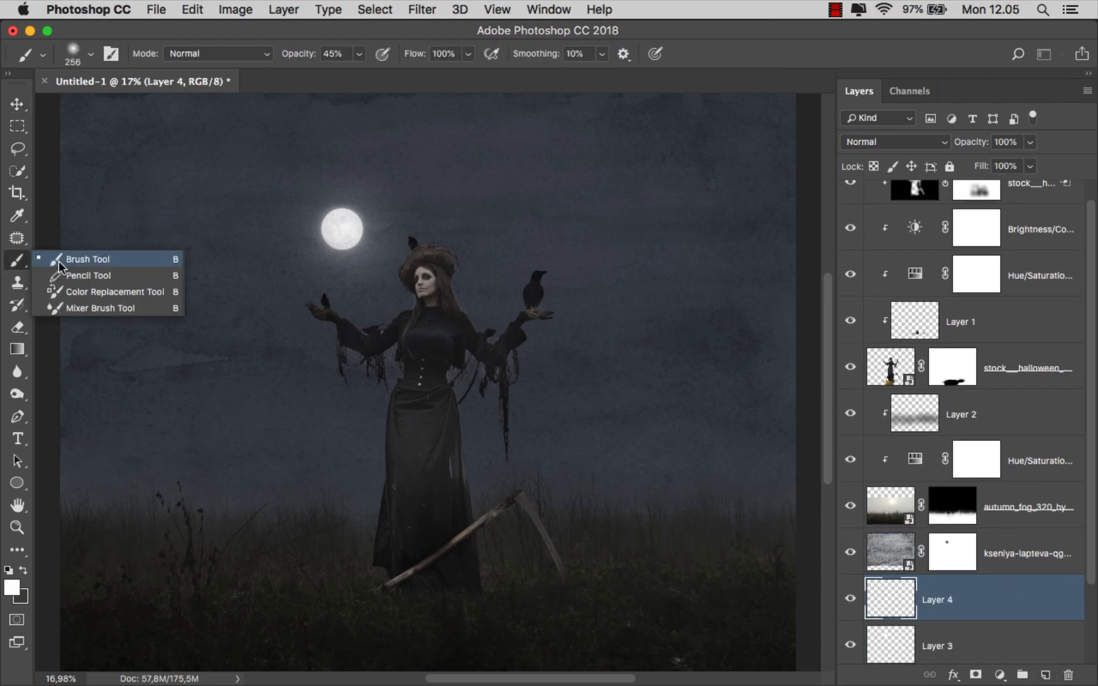
pyautogui.rightClick(270, 348)
pyautogui.click(263, 500)
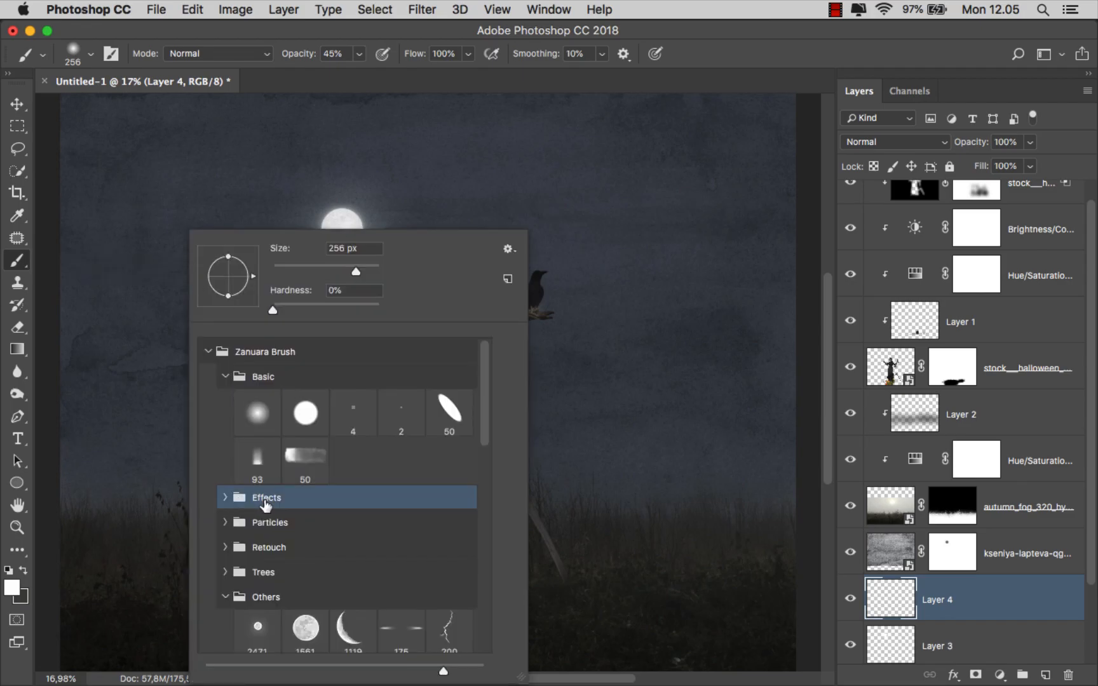
pyautogui.click(225, 498)
pyautogui.click(261, 529)
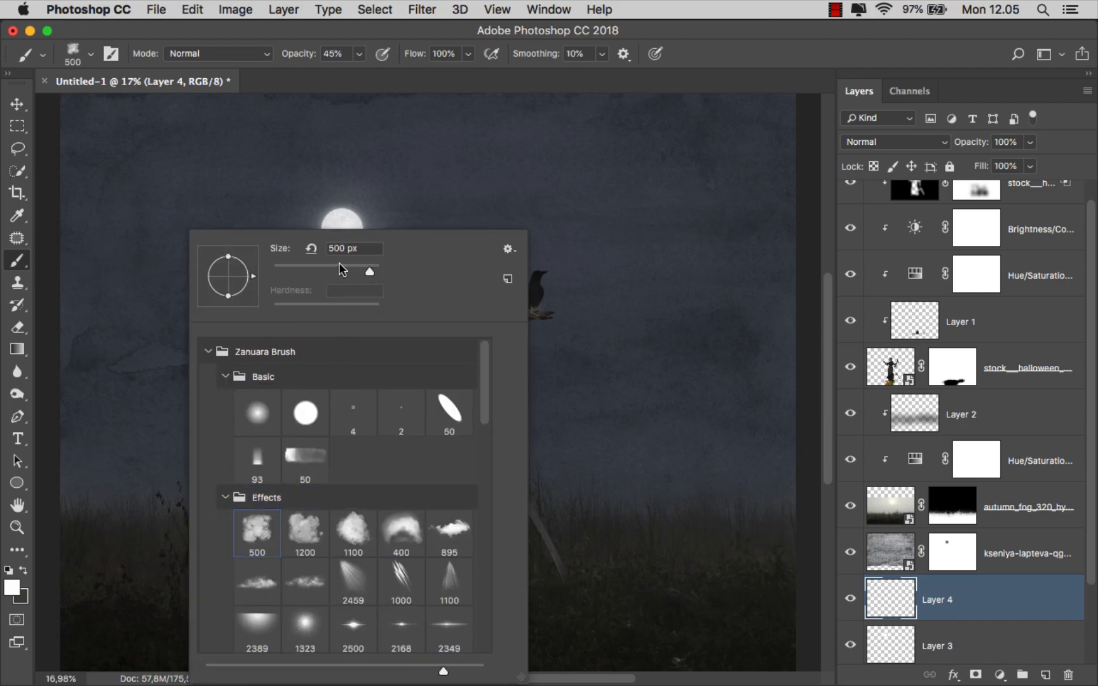
pyautogui.click(358, 53)
pyautogui.click(339, 74)
# Paint soft white fog along the horizon behind the scarecrow with the cloud brush at about 1431 px
pyautogui.scroll(-3, 362, 399)
pyautogui.moveTo(362, 400)
pyautogui.mouseDown()
pyautogui.moveTo(395, 391)
pyautogui.moveTo(391, 432)
pyautogui.mouseUp()
pyautogui.scroll(1, 373, 425)
pyautogui.moveTo(126, 504)
pyautogui.mouseDown()
pyautogui.moveTo(364, 500)
pyautogui.moveTo(404, 486)
pyautogui.moveTo(434, 500)
pyautogui.moveTo(634, 517)
pyautogui.moveTo(650, 550)
pyautogui.moveTo(701, 515)
pyautogui.mouseUp()
pyautogui.scroll(1, 705, 508)
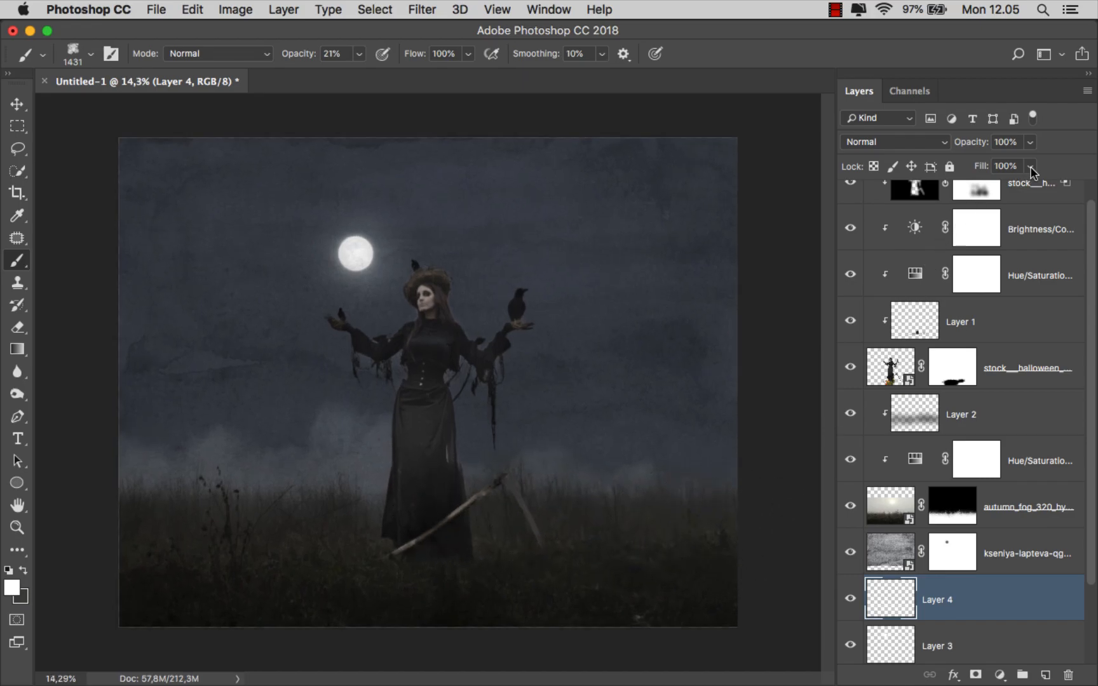
# Reduce the fill of the fog layer, Layer 4, to 35%
pyautogui.moveTo(1029, 166); pyautogui.dragTo(982, 194)
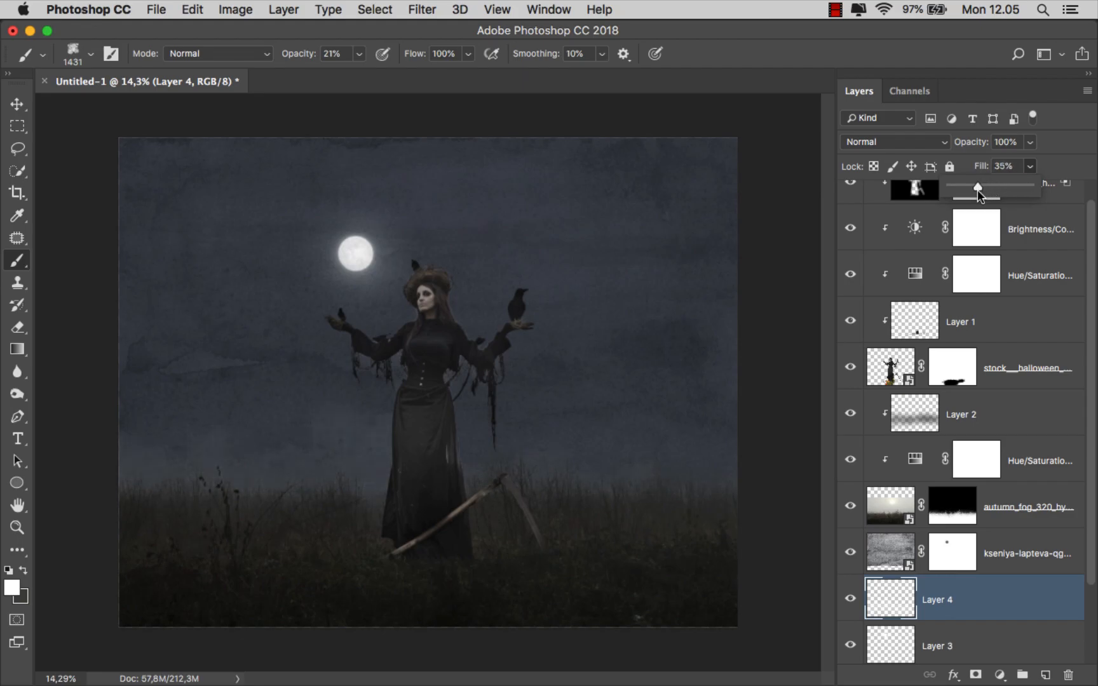
pyautogui.scroll(1, 766, 337)
pyautogui.press('v')
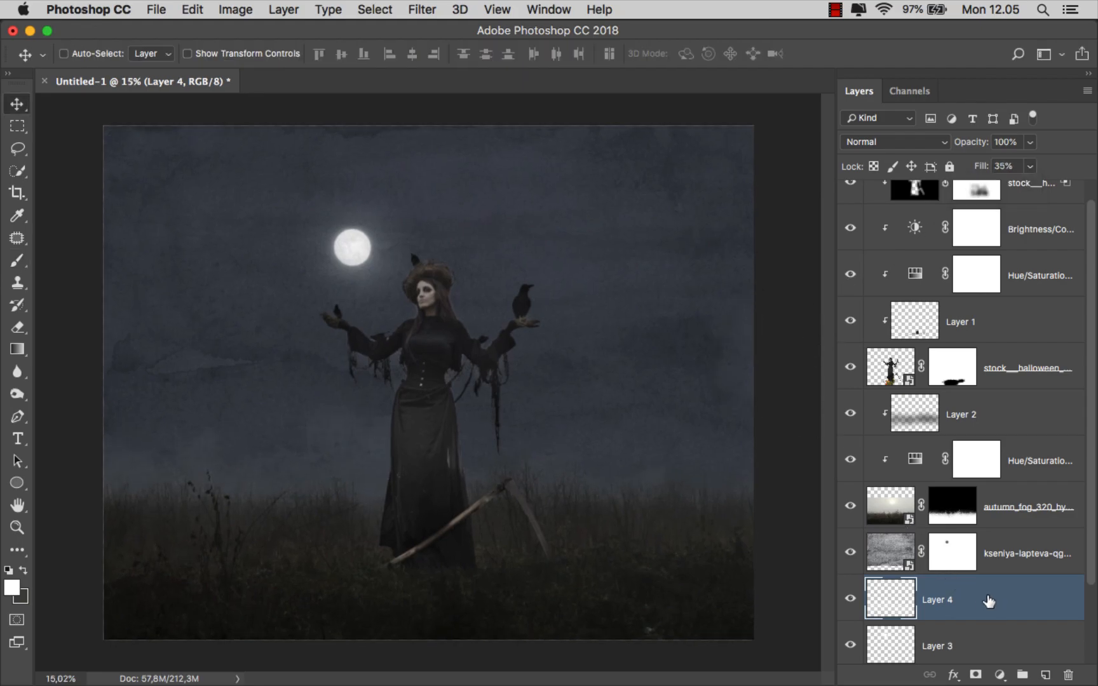
# Place the cloaked woman image above the topmost layer, scaled to 11.34% and standing in the grass on the moon side of the scarecrow
pyautogui.scroll(2, 1089, 464)
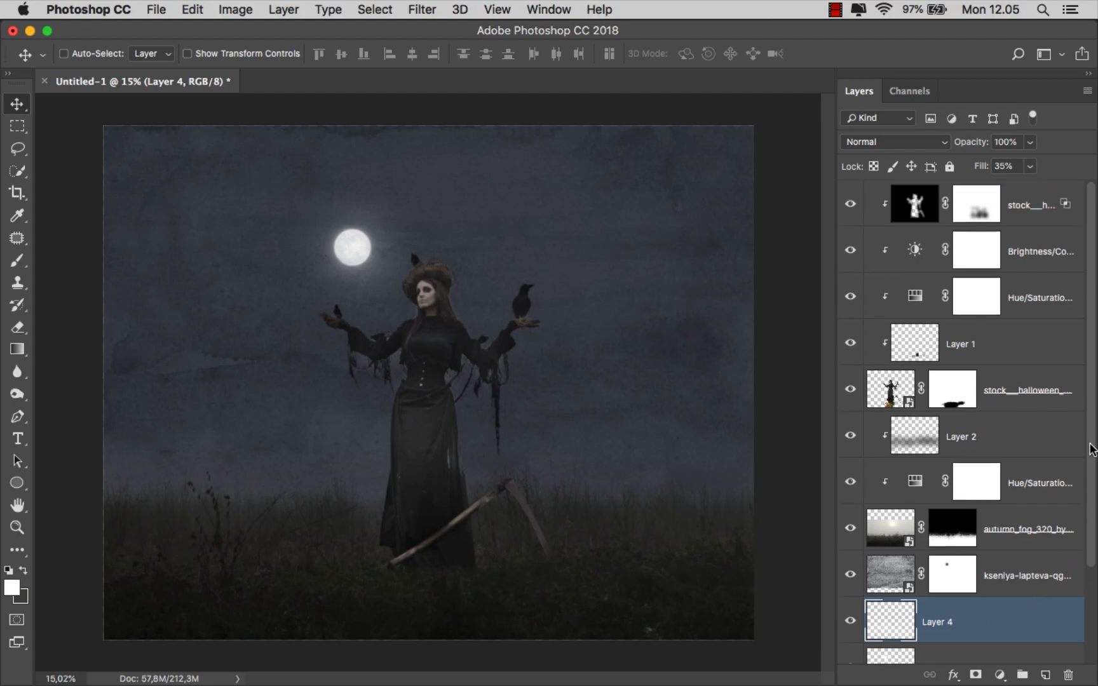
pyautogui.click(1028, 216)
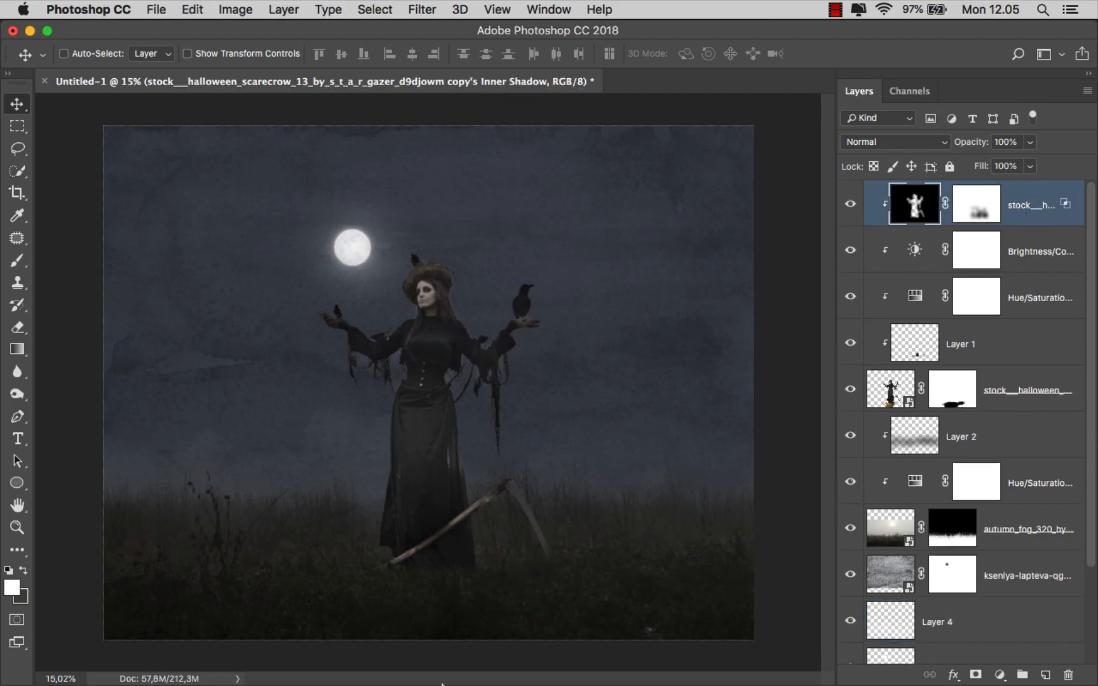
pyautogui.click(412, 648)
pyautogui.moveTo(473, 127); pyautogui.dragTo(380, 376)
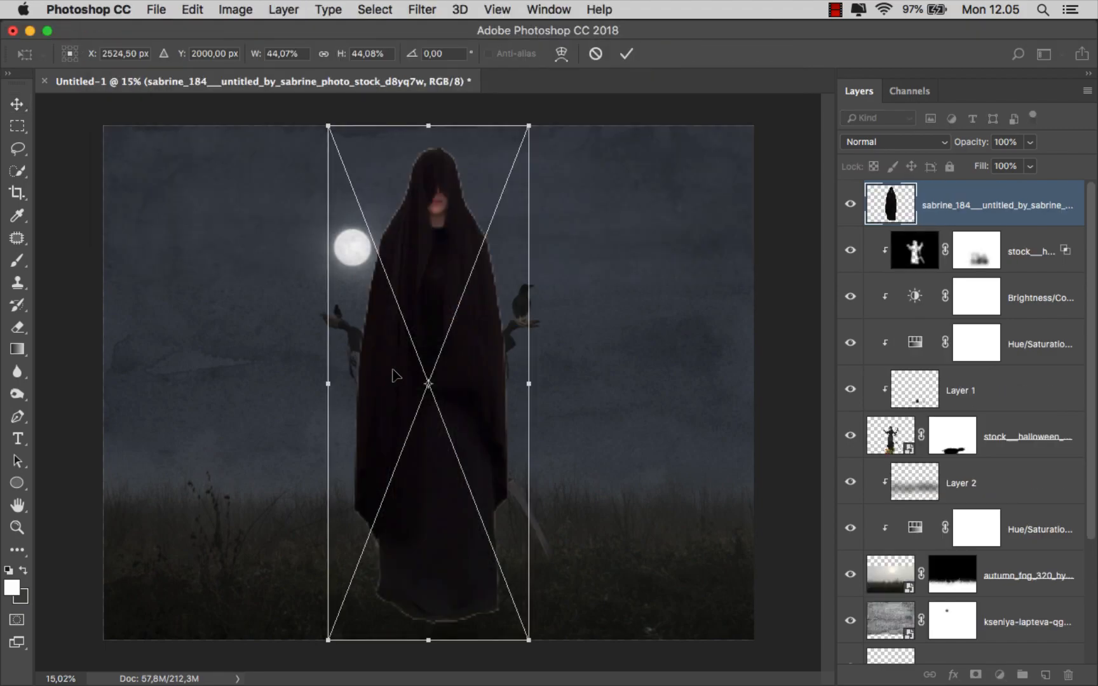
pyautogui.moveTo(526, 125); pyautogui.dragTo(312, 440)
pyautogui.moveTo(313, 439); pyautogui.dragTo(306, 444)
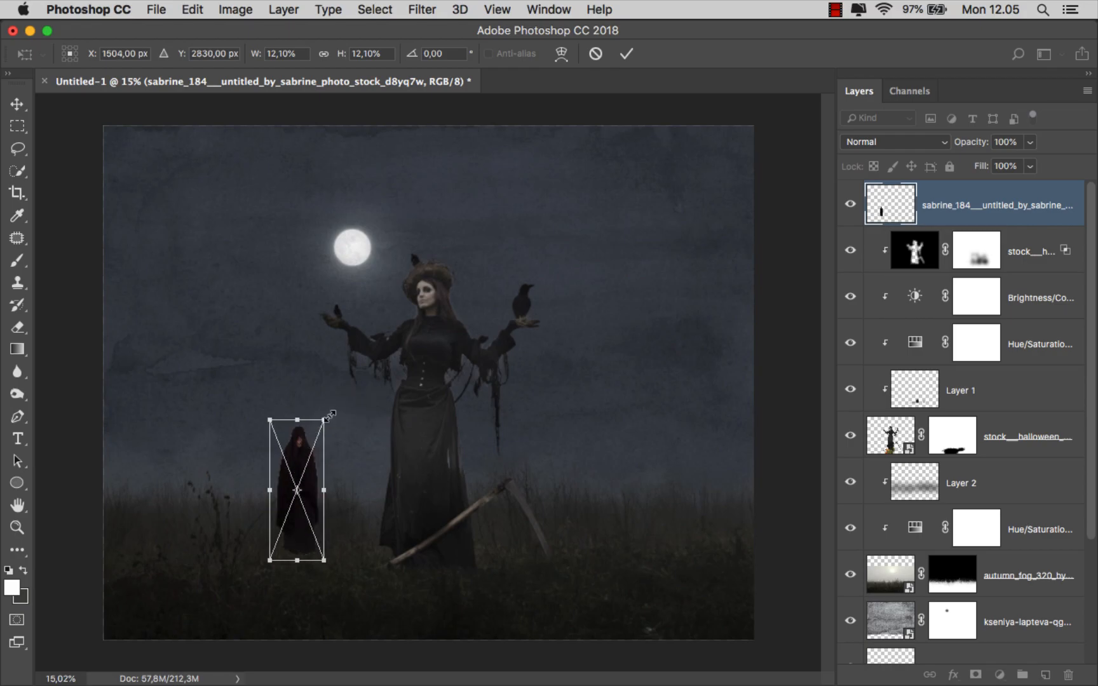
pyautogui.moveTo(329, 418); pyautogui.dragTo(327, 424)
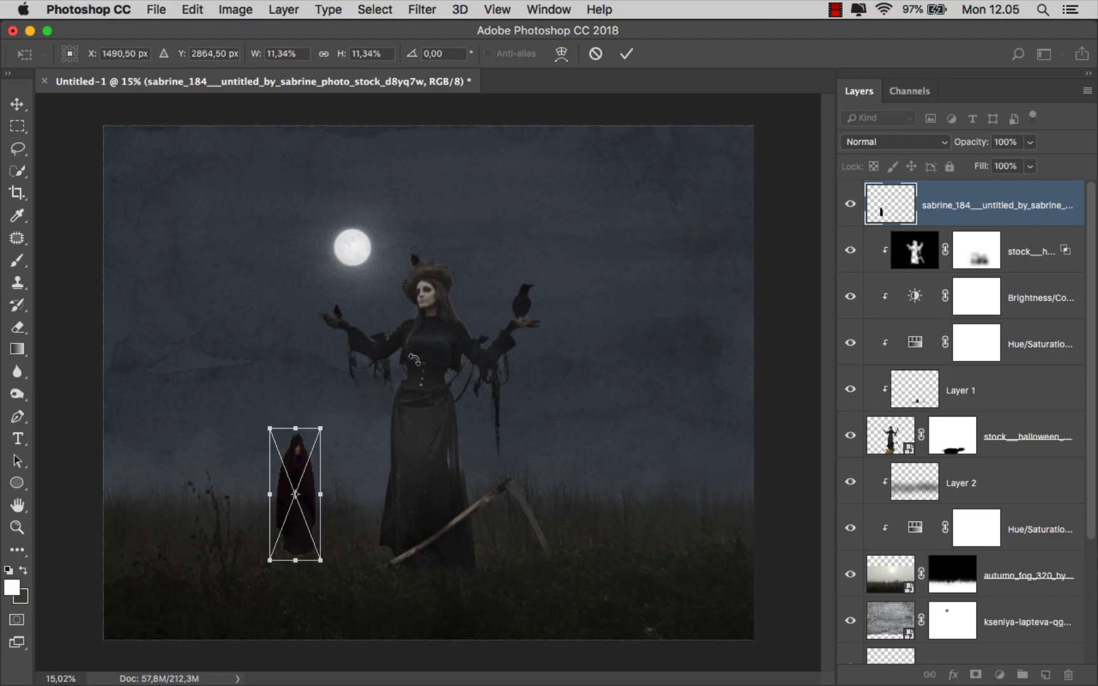
pyautogui.click(627, 53)
# Move the cloaked woman's layer directly below the autumn fog layer and fine-tune her position in the grass
pyautogui.scroll(5, 293, 532)
pyautogui.moveTo(301, 517); pyautogui.dragTo(304, 444)
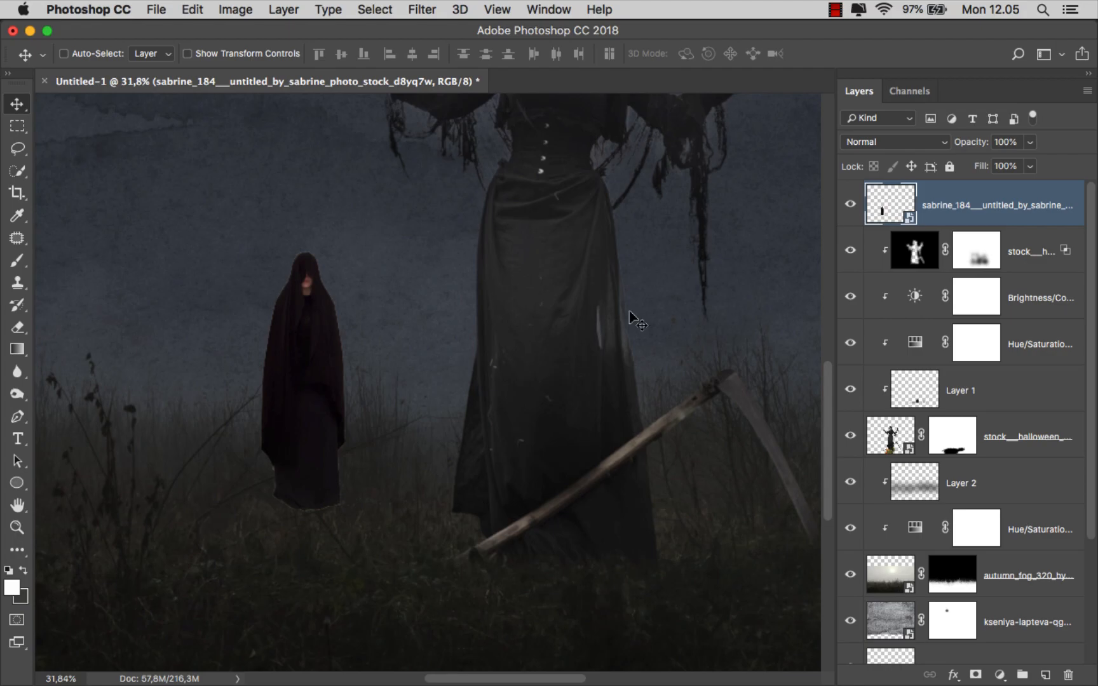
pyautogui.moveTo(945, 209); pyautogui.dragTo(901, 590)
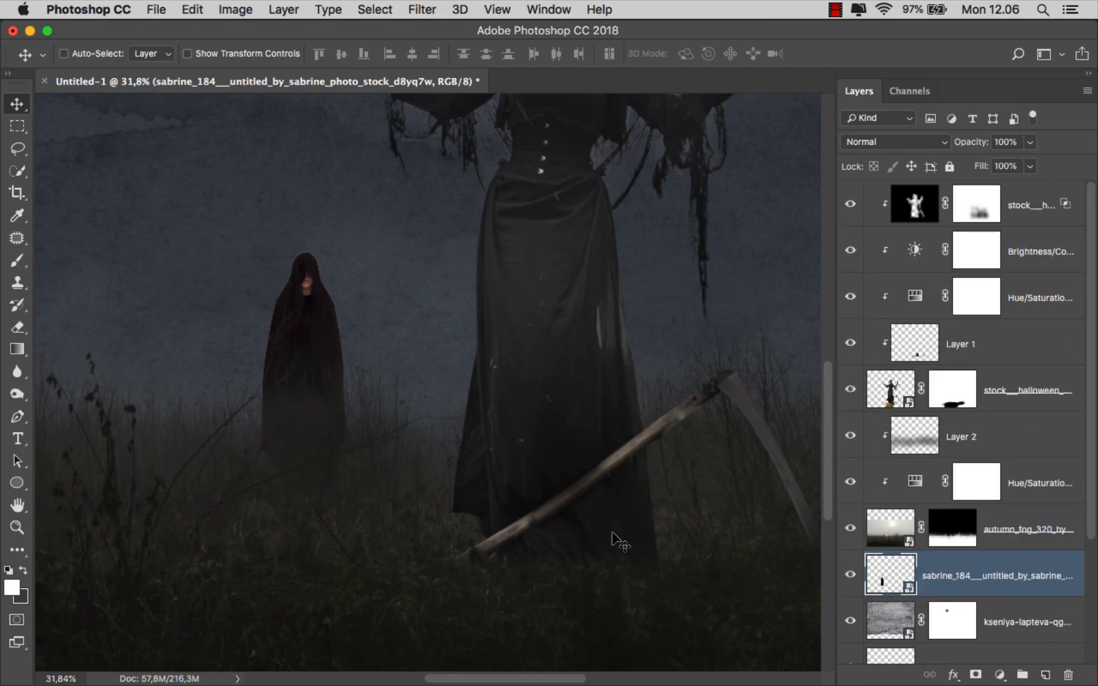
pyautogui.scroll(3, 298, 415)
pyautogui.moveTo(299, 414); pyautogui.dragTo(296, 402)
pyautogui.scroll(-1, 298, 404)
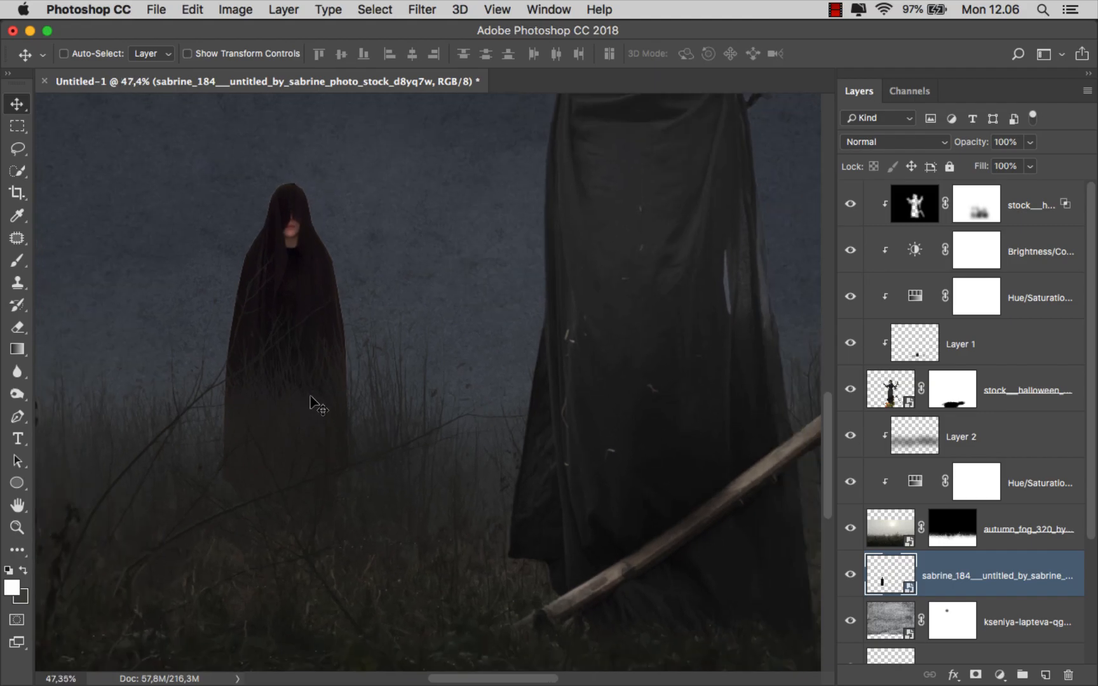
pyautogui.scroll(3, 289, 286)
pyautogui.scroll(3, 281, 284)
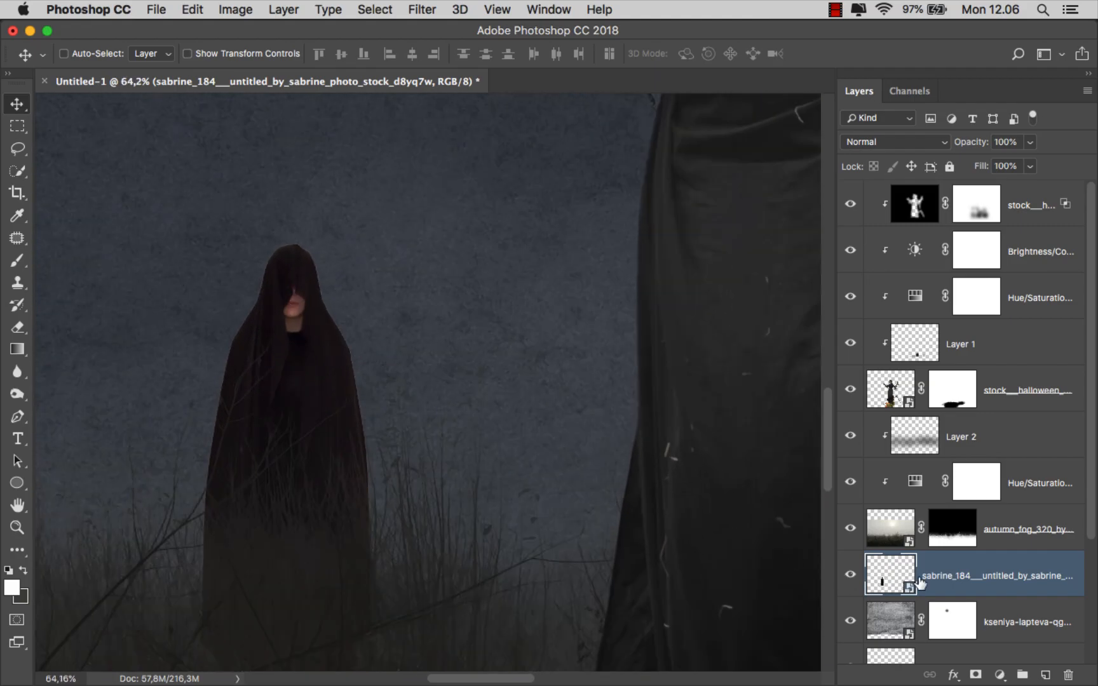
# Create a new layer above the cloaked woman and clip it to her layer
pyautogui.click(1045, 674)
pyautogui.scroll(-2, 978, 591)
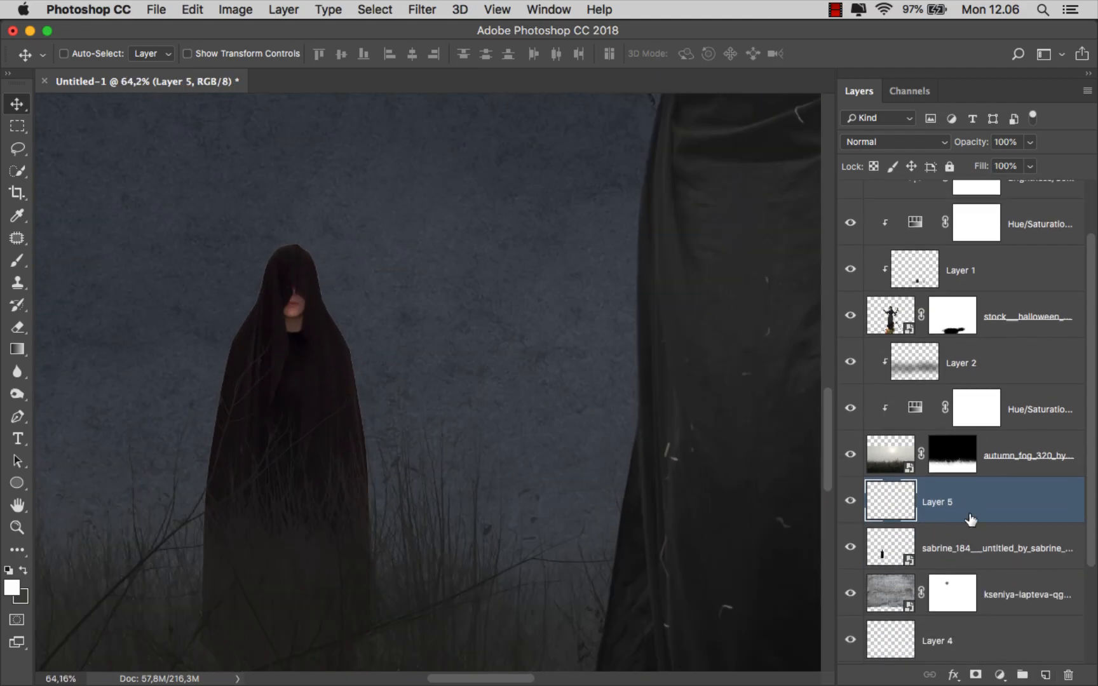
pyautogui.rightClick(969, 502)
pyautogui.scroll(-2, 846, 600)
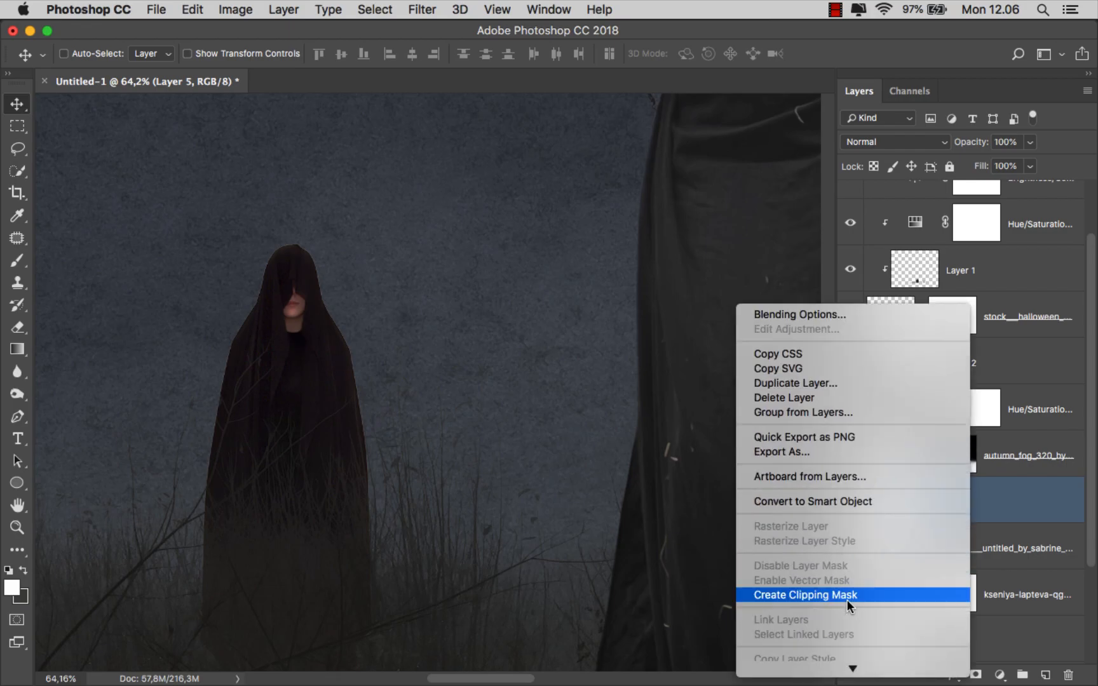
pyautogui.click(886, 593)
# Choose the soft round brush at about 44 px with black as the foreground colour for the cloak's edges
pyautogui.scroll(5, 286, 247)
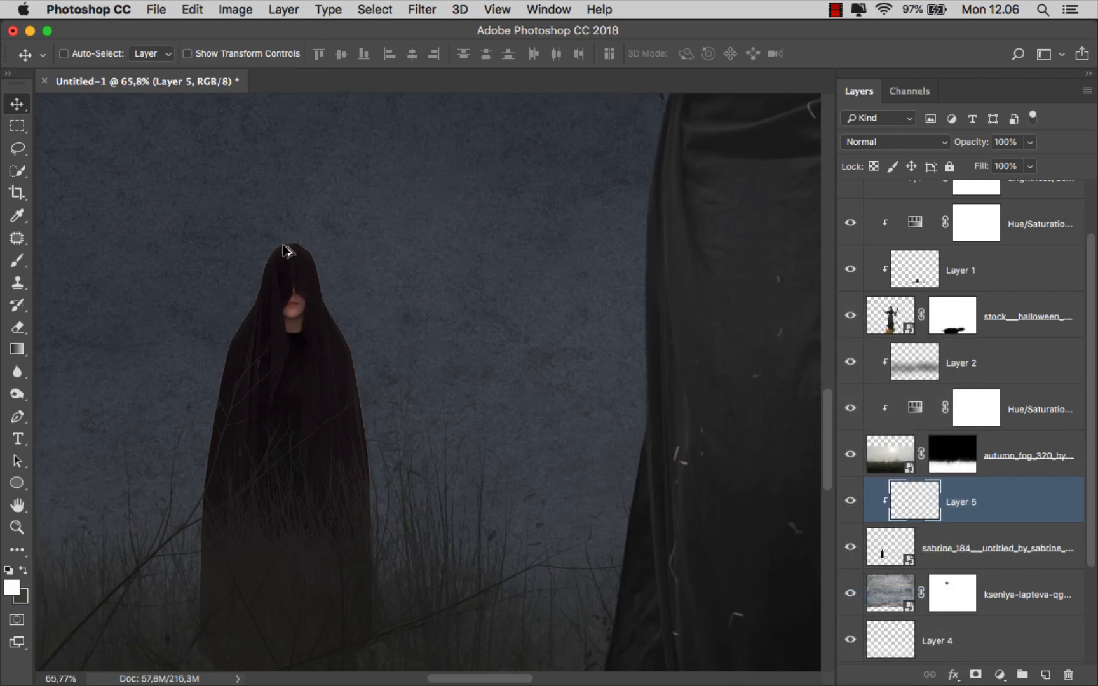
pyautogui.scroll(3, 286, 248)
pyautogui.click(17, 260)
pyautogui.click(82, 256)
pyautogui.rightClick(71, 273)
pyautogui.click(177, 267)
pyautogui.click(150, 397)
pyautogui.click(9, 570)
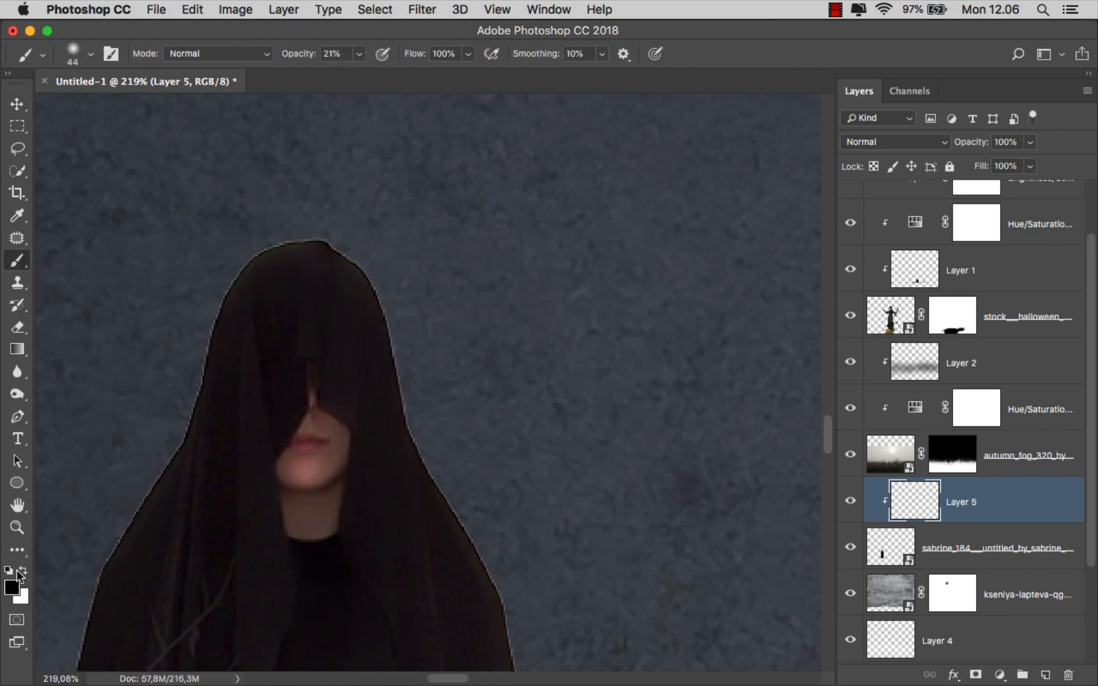
# Paint black over the light fringe along the cloak's edges with the soft brush at 21% opacity and about 72 px
pyautogui.moveTo(356, 322); pyautogui.dragTo(351, 321)
pyautogui.scroll(-2, 430, 349)
pyautogui.moveTo(429, 349); pyautogui.dragTo(448, 351)
pyautogui.scroll(-2, 515, 574)
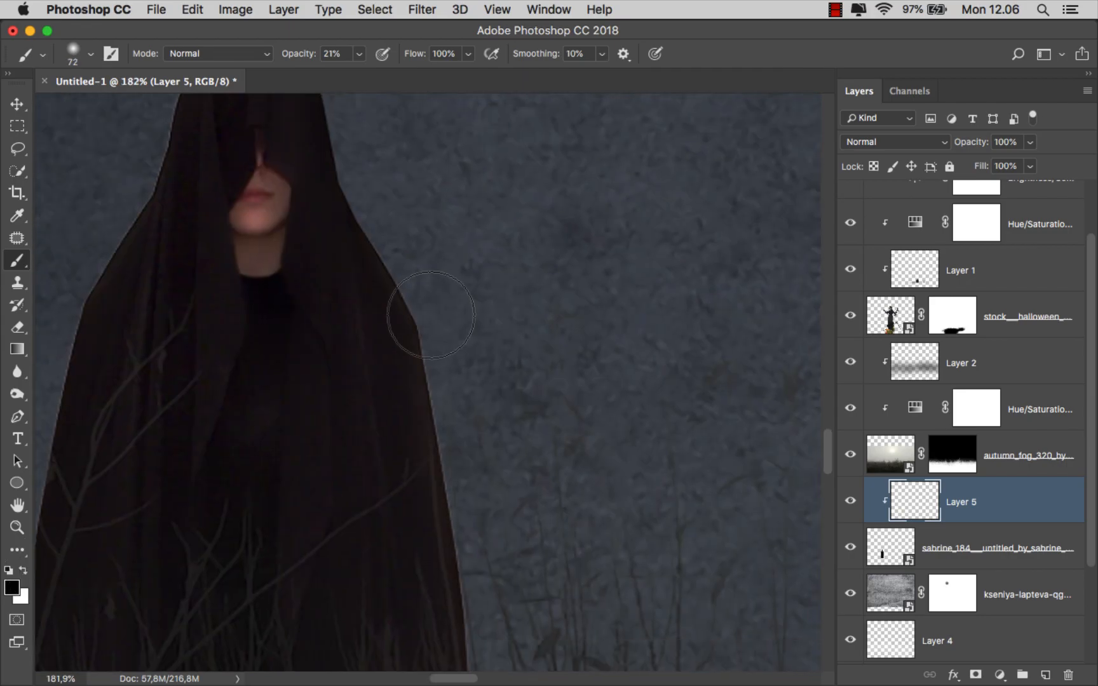
pyautogui.scroll(3, 396, 282)
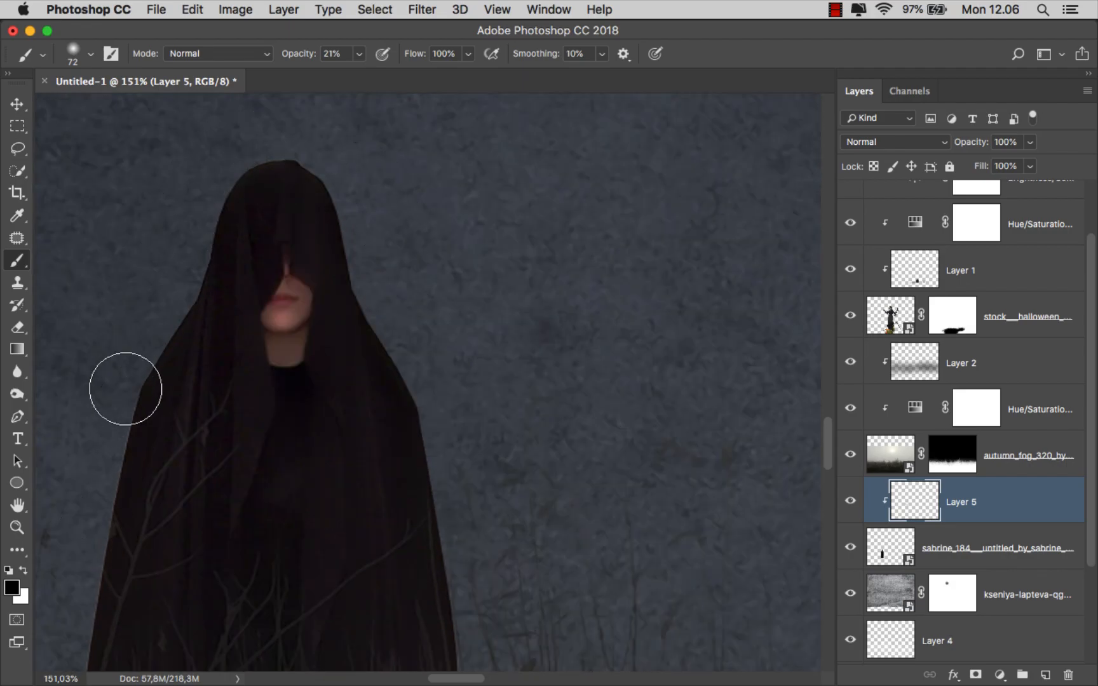
pyautogui.scroll(-5, 277, 282)
pyautogui.scroll(-3, 220, 507)
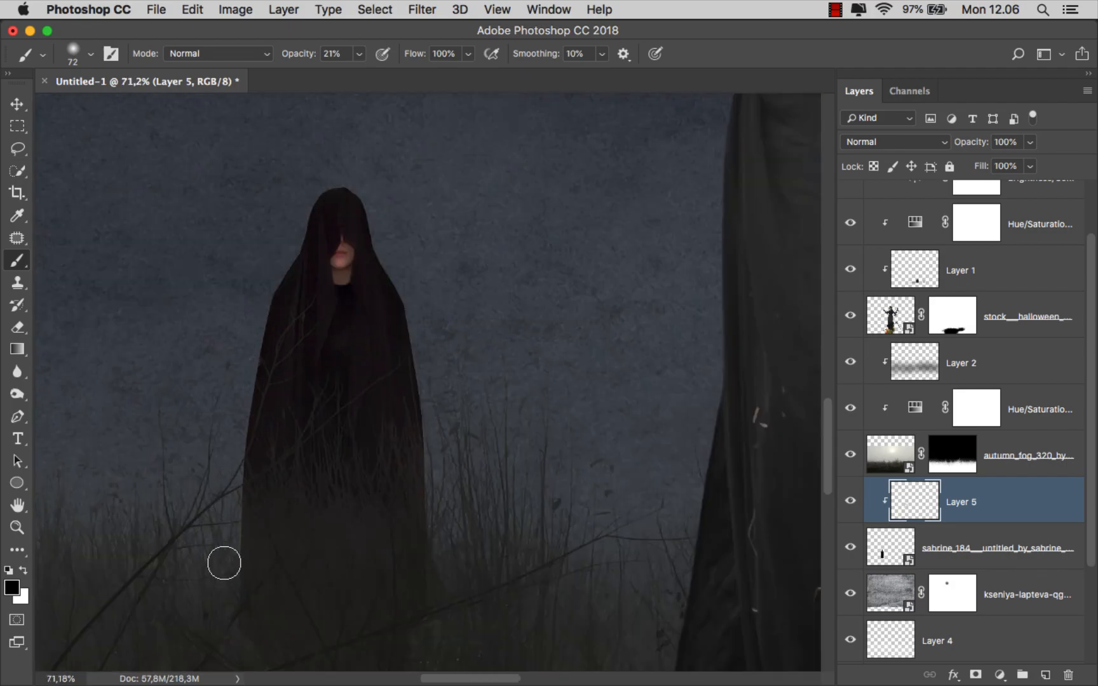
pyautogui.click(236, 596)
pyautogui.scroll(-3, 428, 366)
pyautogui.scroll(-2, 435, 508)
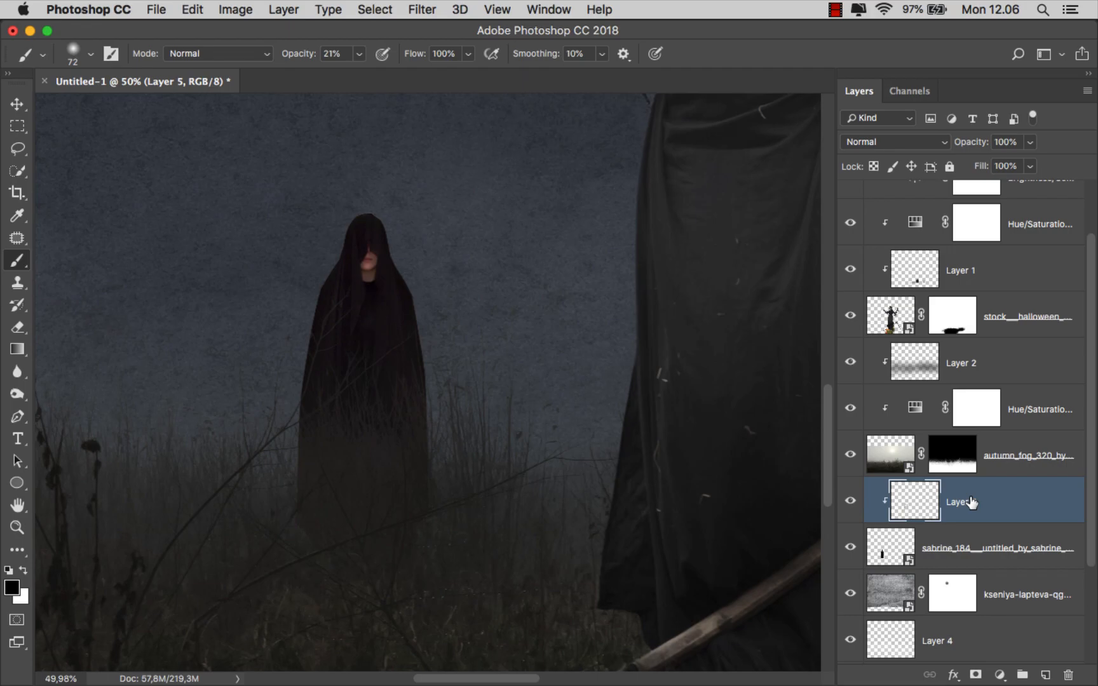
# Add a Hue/Saturation adjustment clipped to the cloaked woman above Layer 5, with Saturation at about -49
pyautogui.click(999, 674)
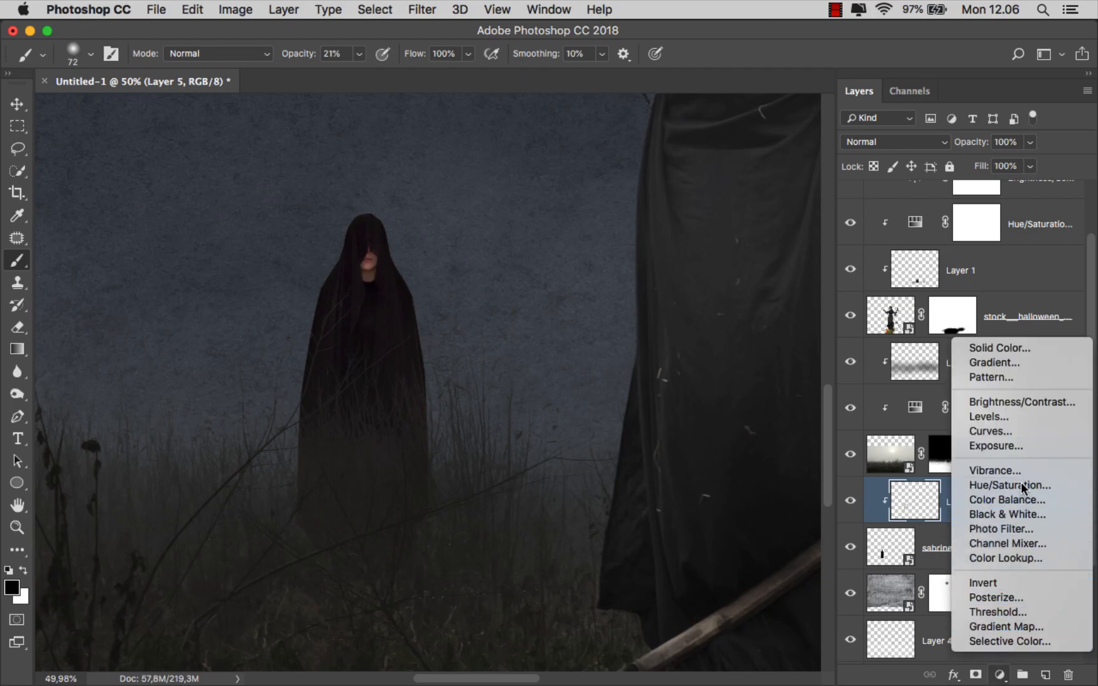
pyautogui.click(959, 488)
pyautogui.click(705, 493)
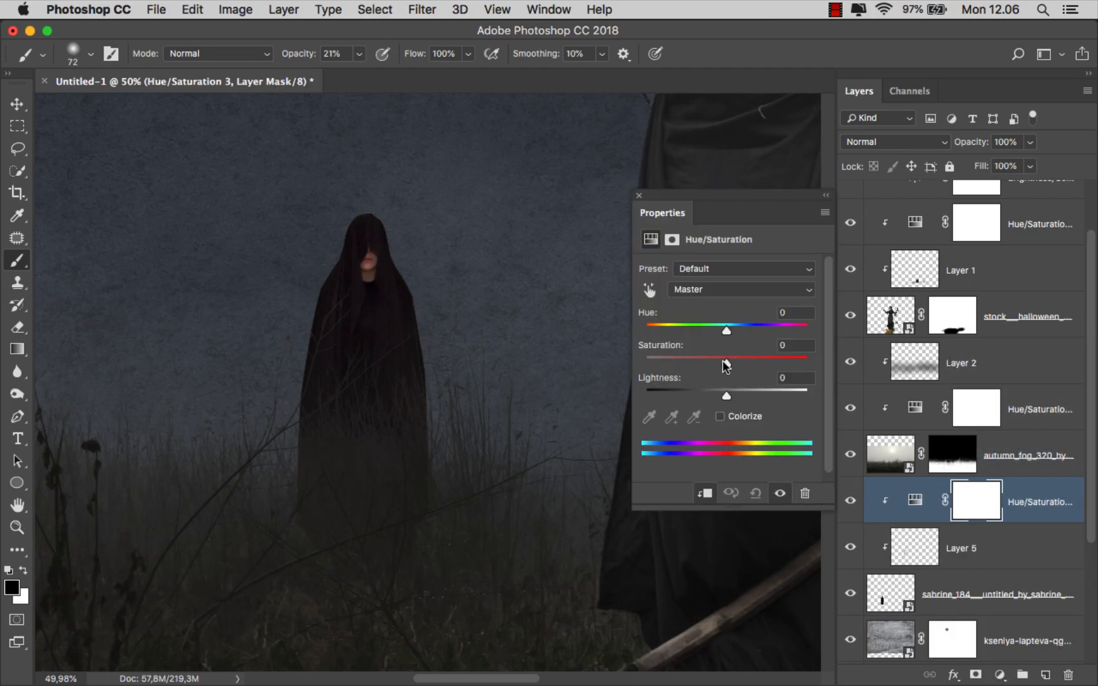
pyautogui.moveTo(722, 361); pyautogui.dragTo(692, 361)
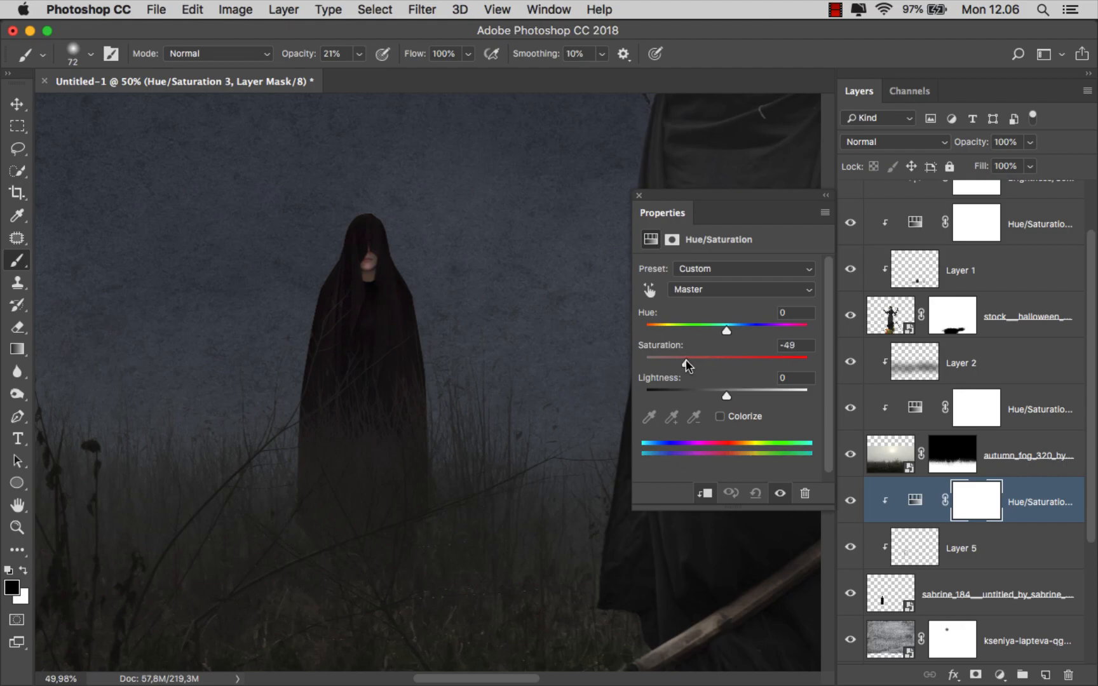
pyautogui.click(637, 193)
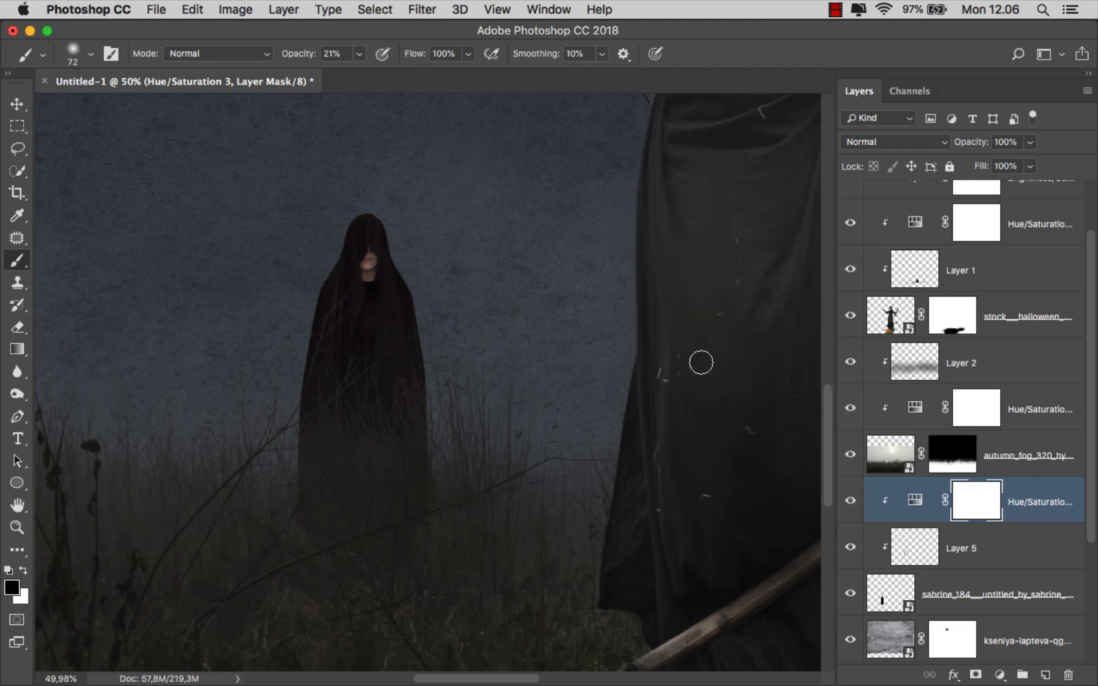
pyautogui.click(1027, 500)
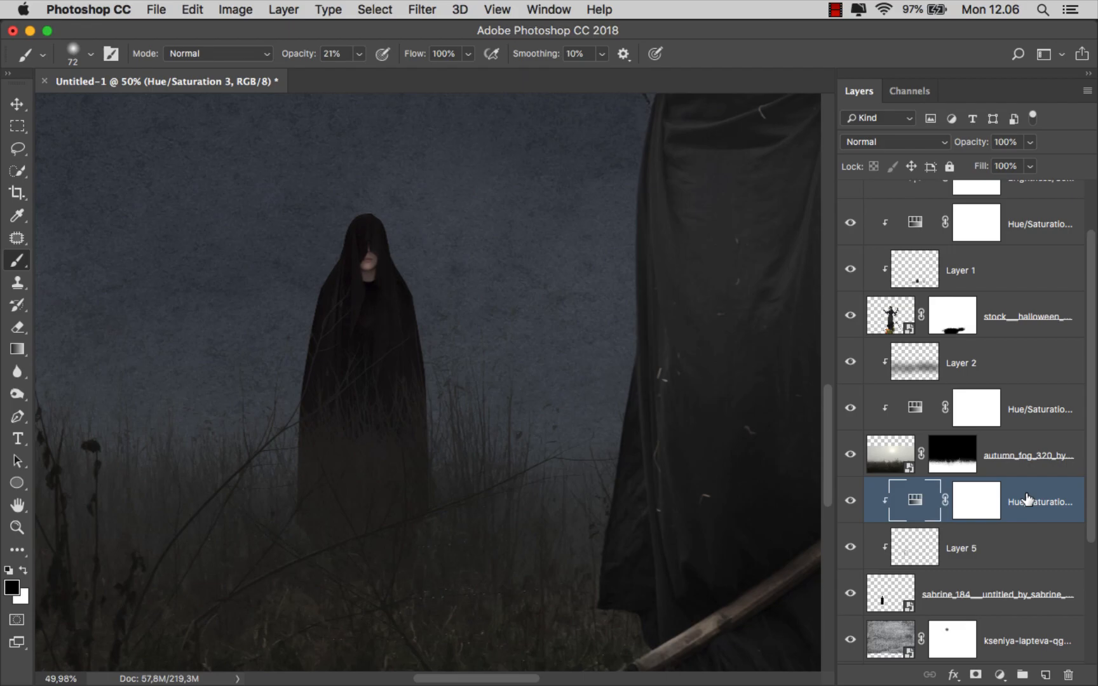
# Reduce the fill of the cloaked woman's layer to 67% so she blends into the background
pyautogui.click(1008, 583)
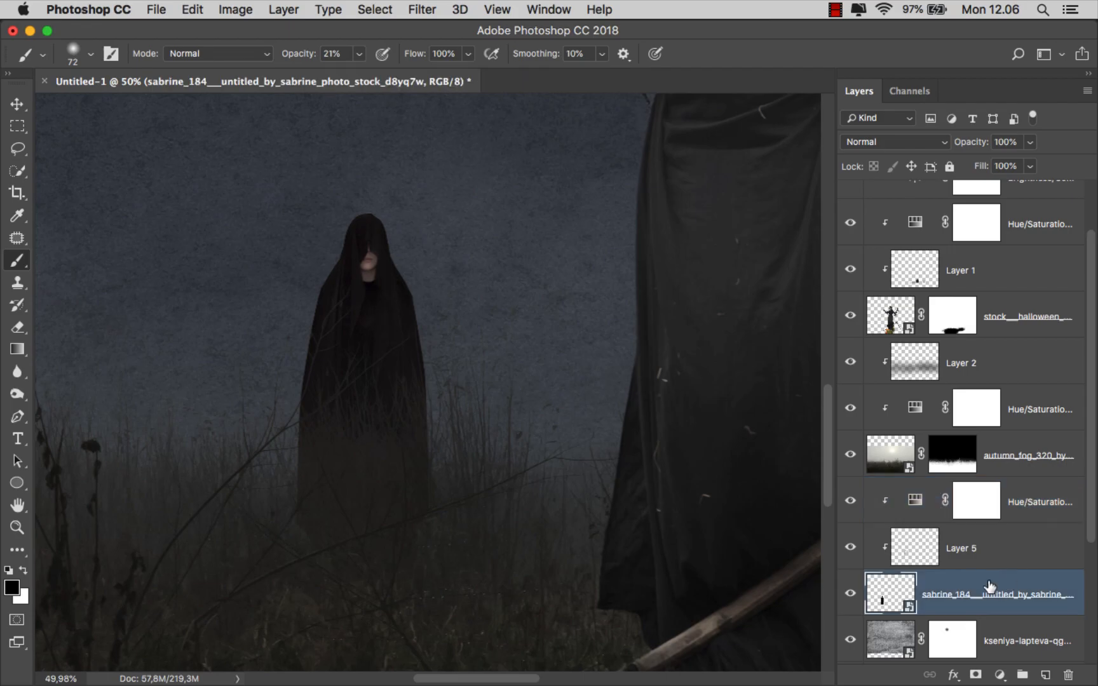
pyautogui.click(1029, 166)
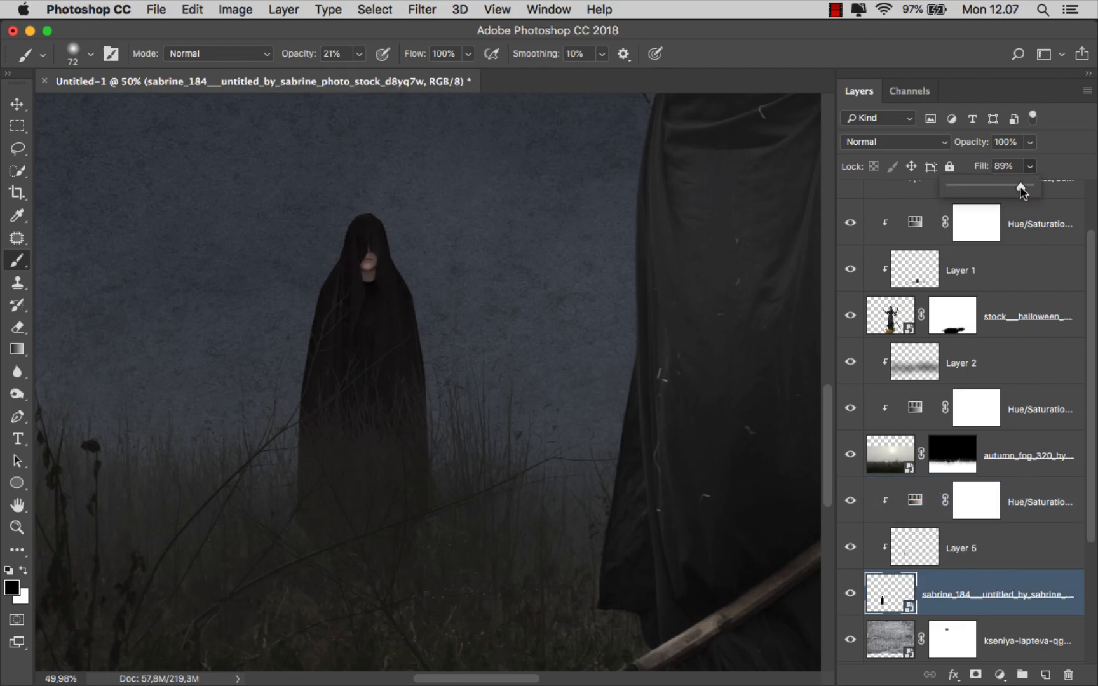
pyautogui.moveTo(1014, 188); pyautogui.dragTo(999, 191)
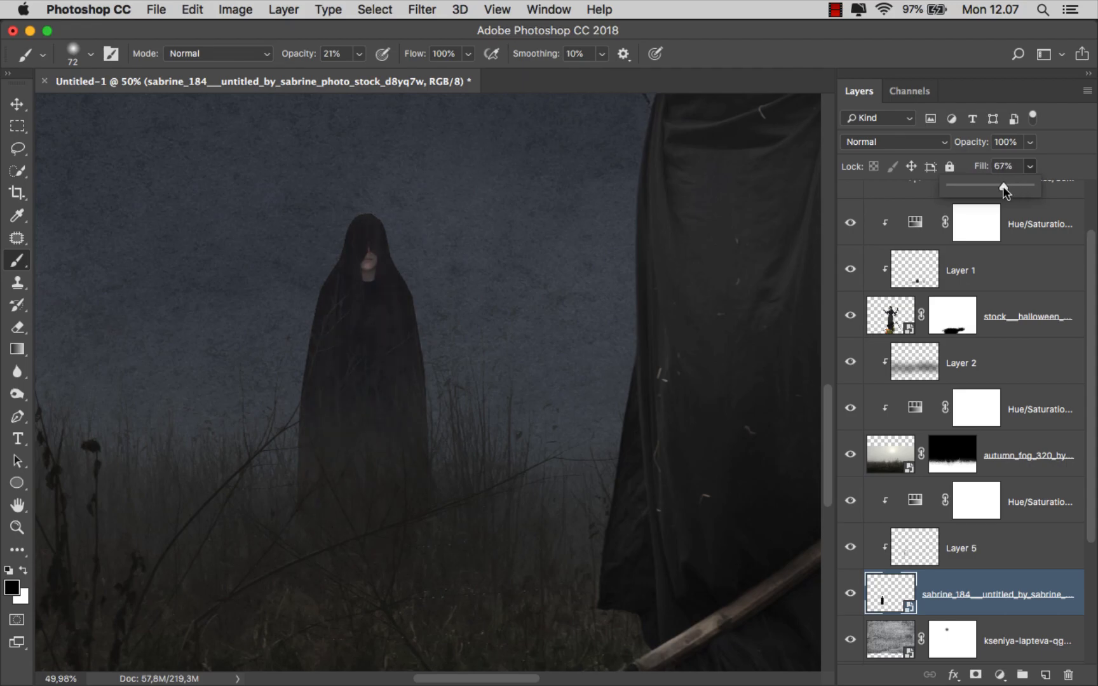
pyautogui.scroll(-3, 487, 371)
pyautogui.press('v')
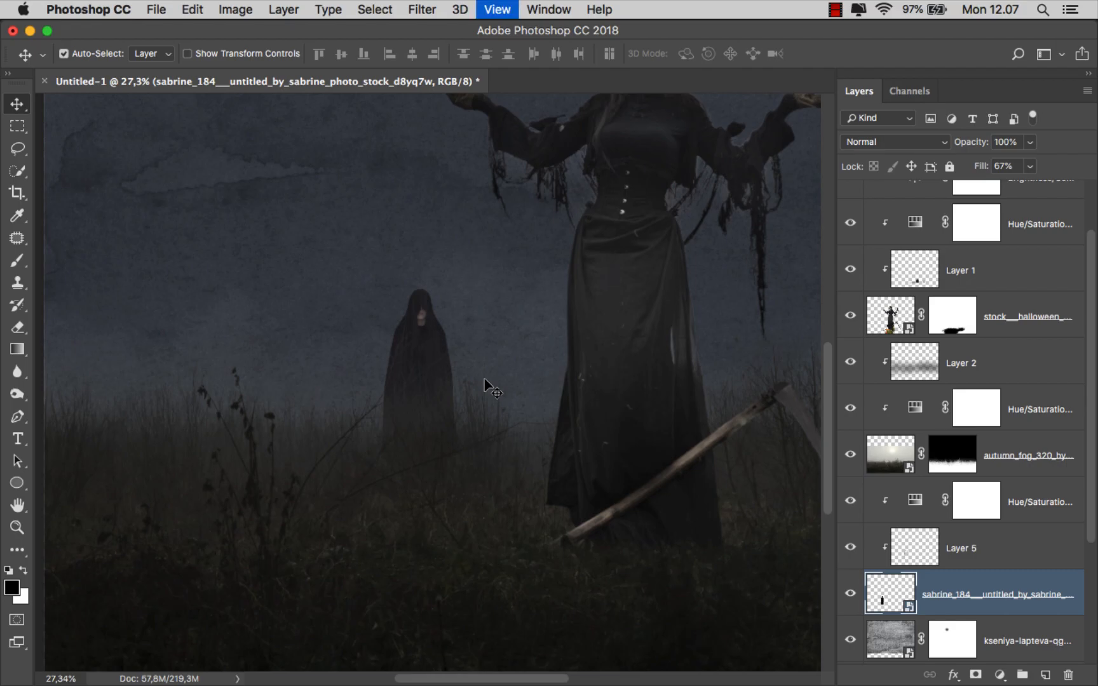
pyautogui.scroll(-2, 487, 385)
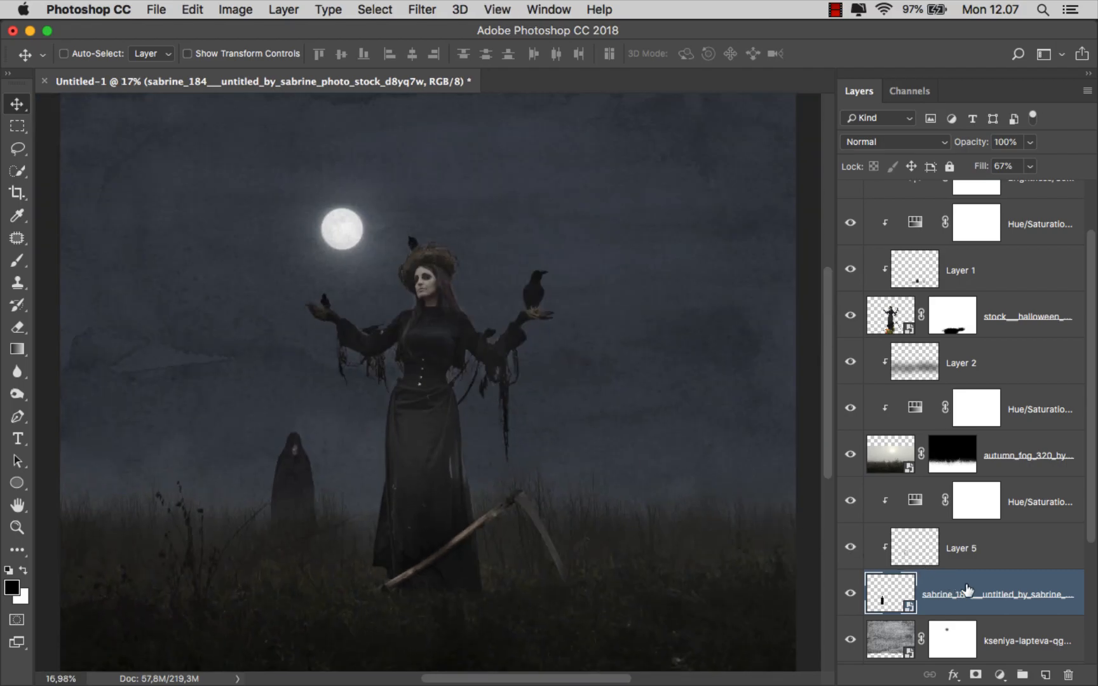
# Create a new layer above Layer 2, directly beneath the scarecrow woman, and activate the Brush tool
pyautogui.click(1009, 376)
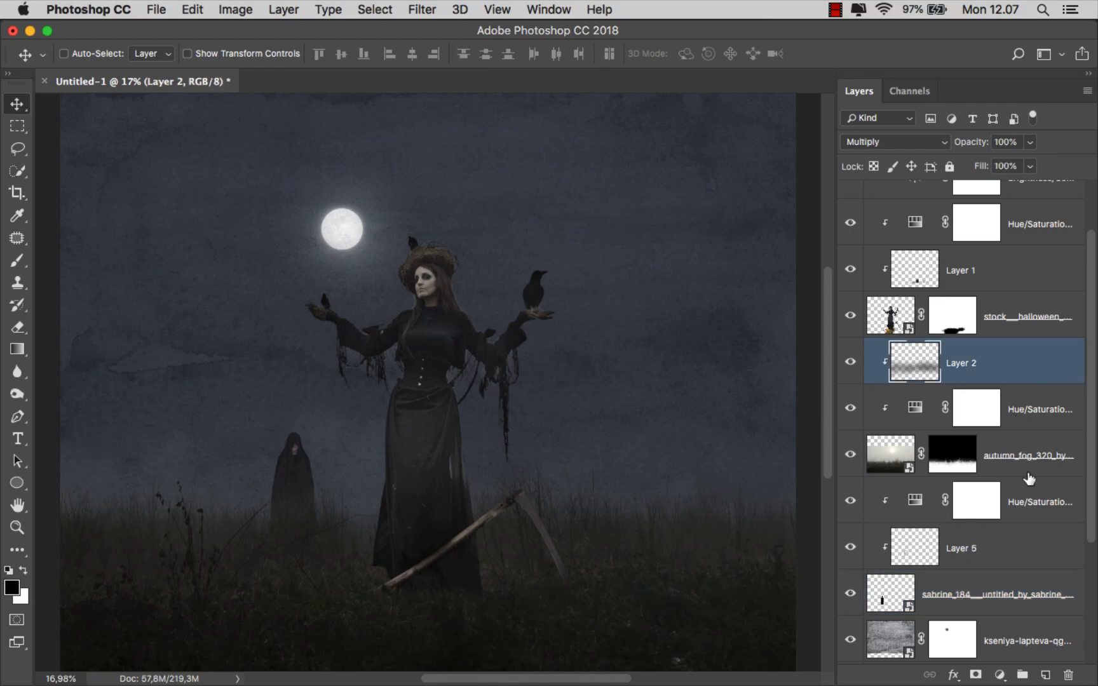
pyautogui.click(1042, 662)
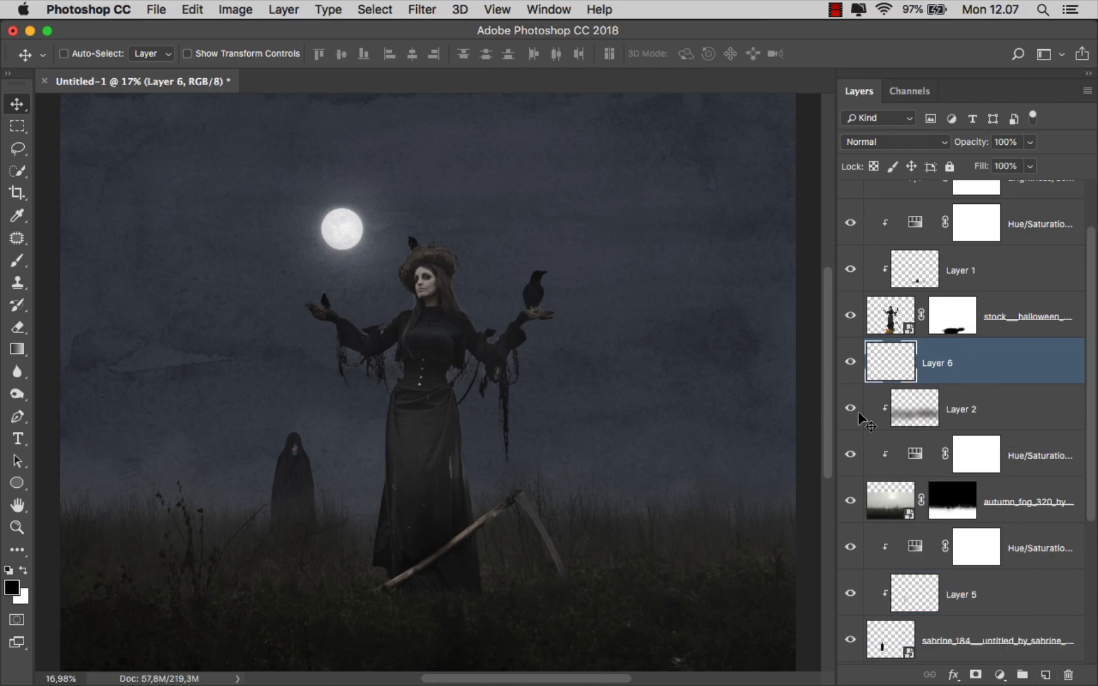
pyautogui.click(18, 260)
pyautogui.click(57, 258)
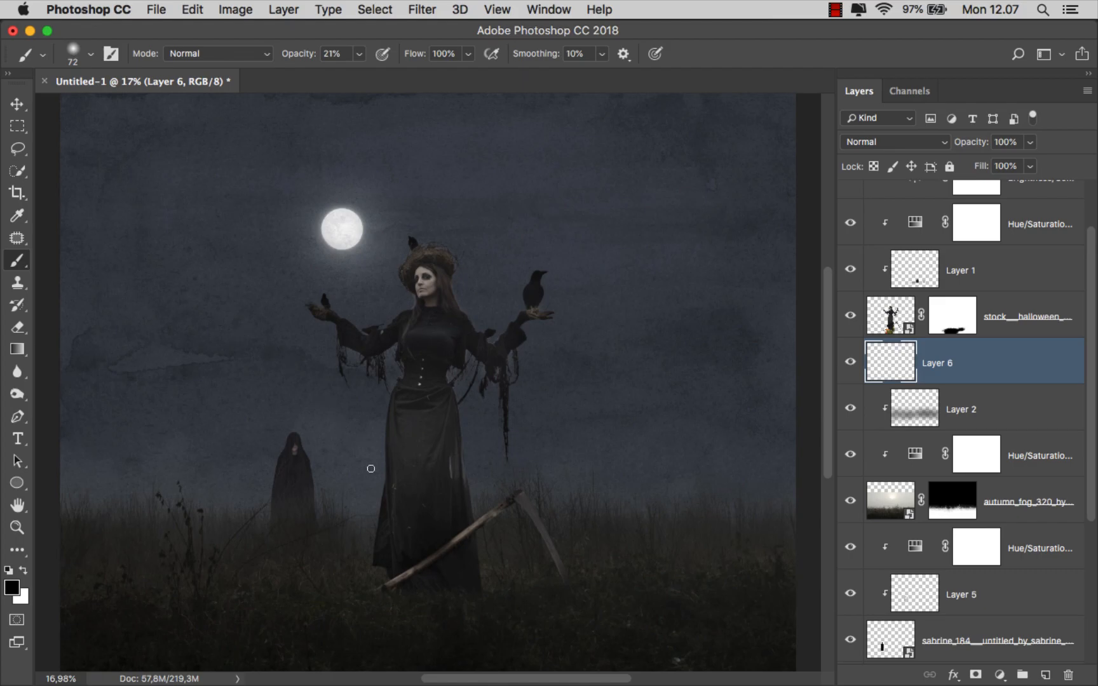
# Paint a soft black shadow on the grass below the scarecrow woman's dress at 21% opacity with a brush of about 429 px
pyautogui.scroll(5, 476, 600)
pyautogui.scroll(-4, 476, 598)
pyautogui.moveTo(458, 458); pyautogui.dragTo(506, 451)
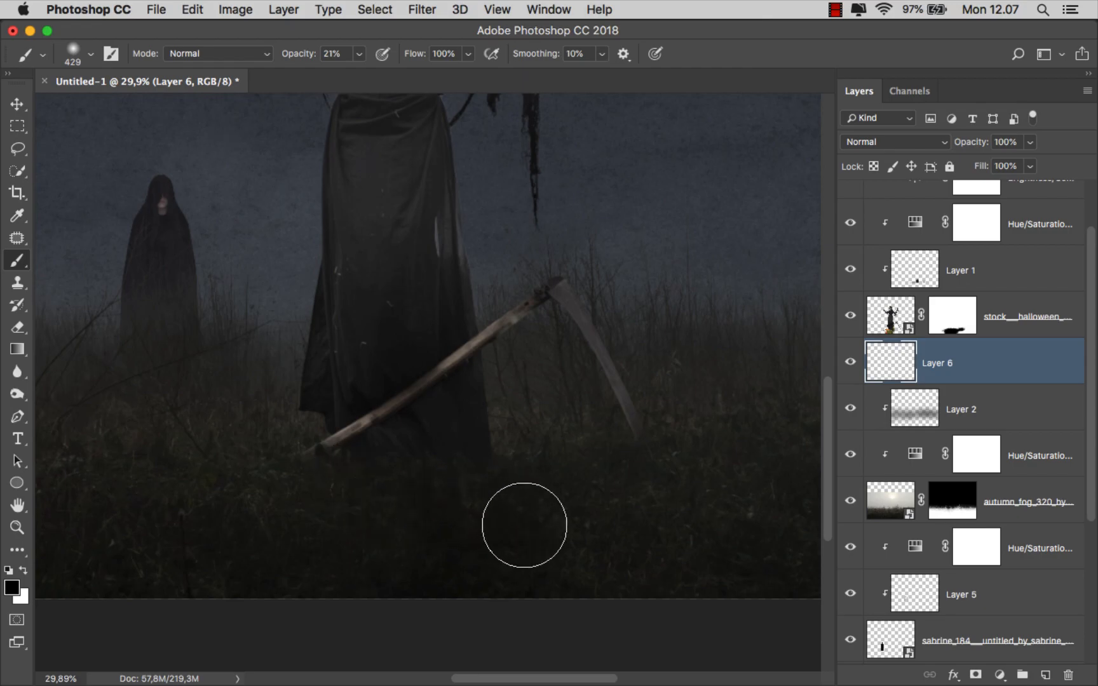
pyautogui.scroll(-2, 497, 407)
pyautogui.click(851, 363)
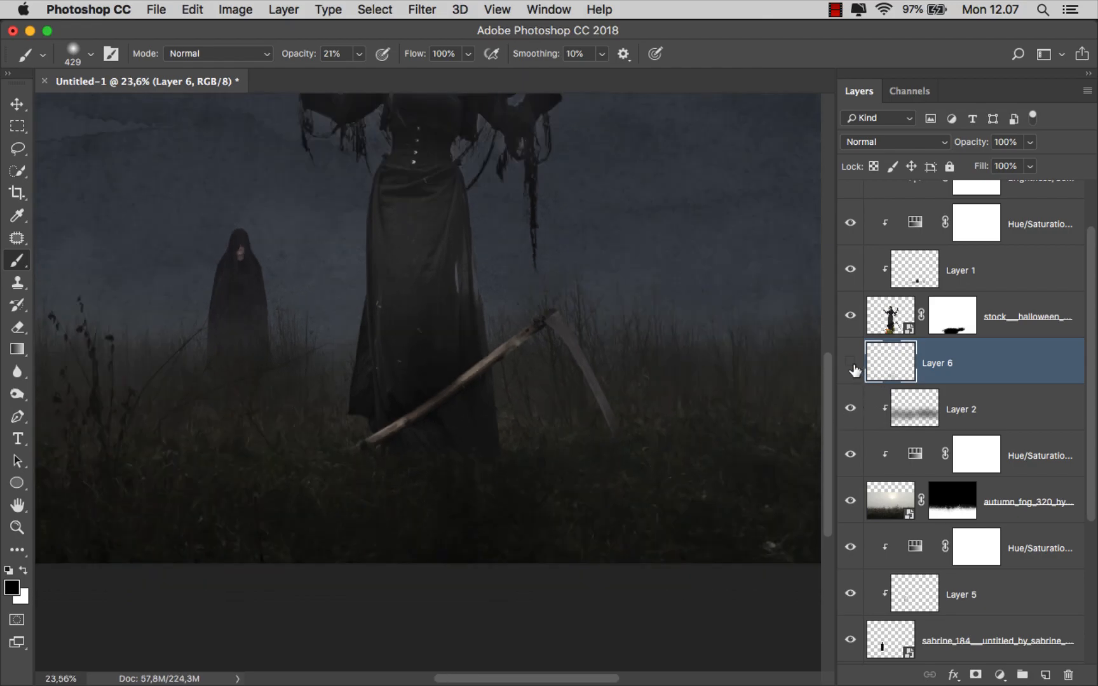
pyautogui.click(852, 364)
pyautogui.scroll(-2, 741, 348)
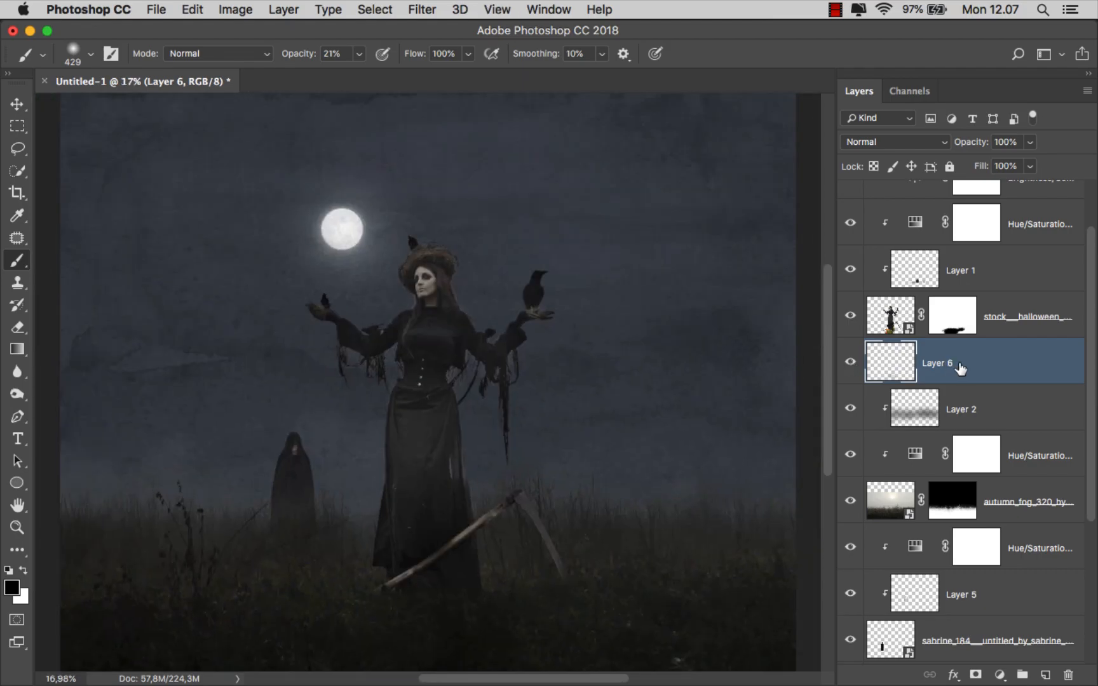
pyautogui.press('v')
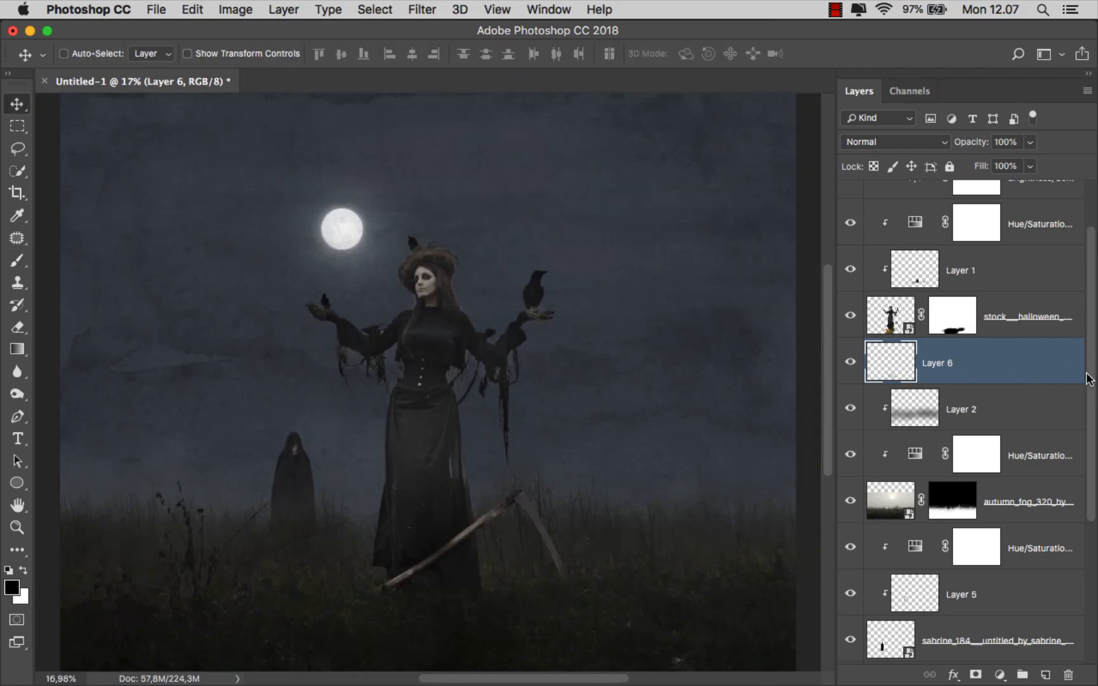
# Add a Solid Color fill layer in beige aa9c7d at the very top of the layer stack
pyautogui.scroll(3, 1087, 318)
pyautogui.click(1024, 202)
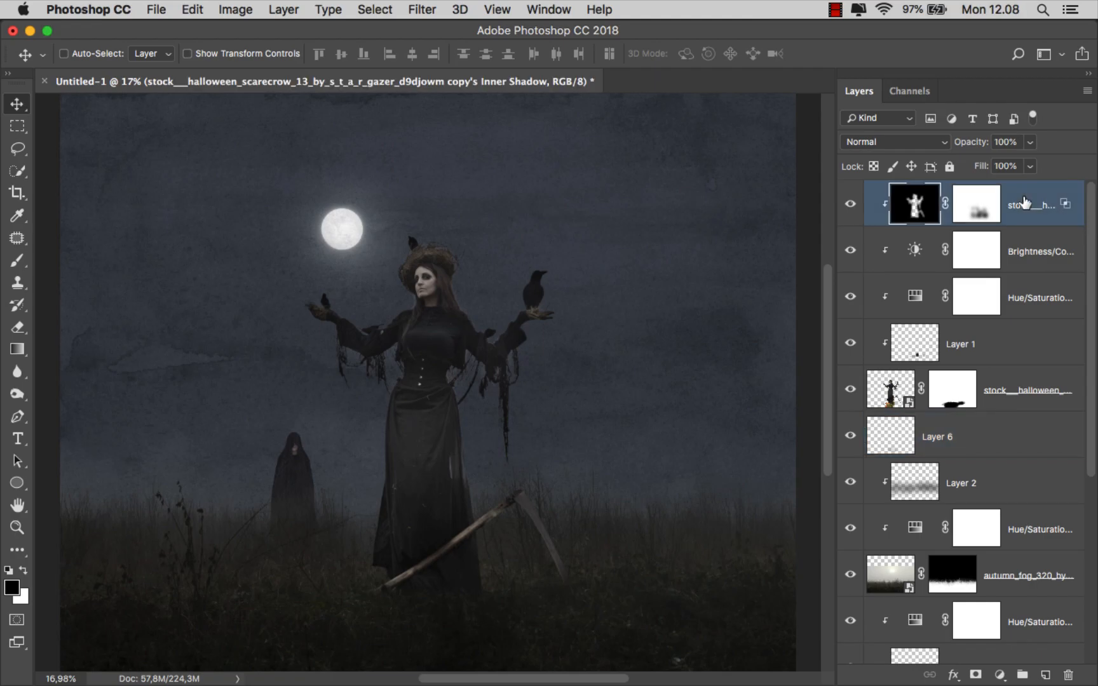
pyautogui.click(999, 674)
pyautogui.click(1006, 347)
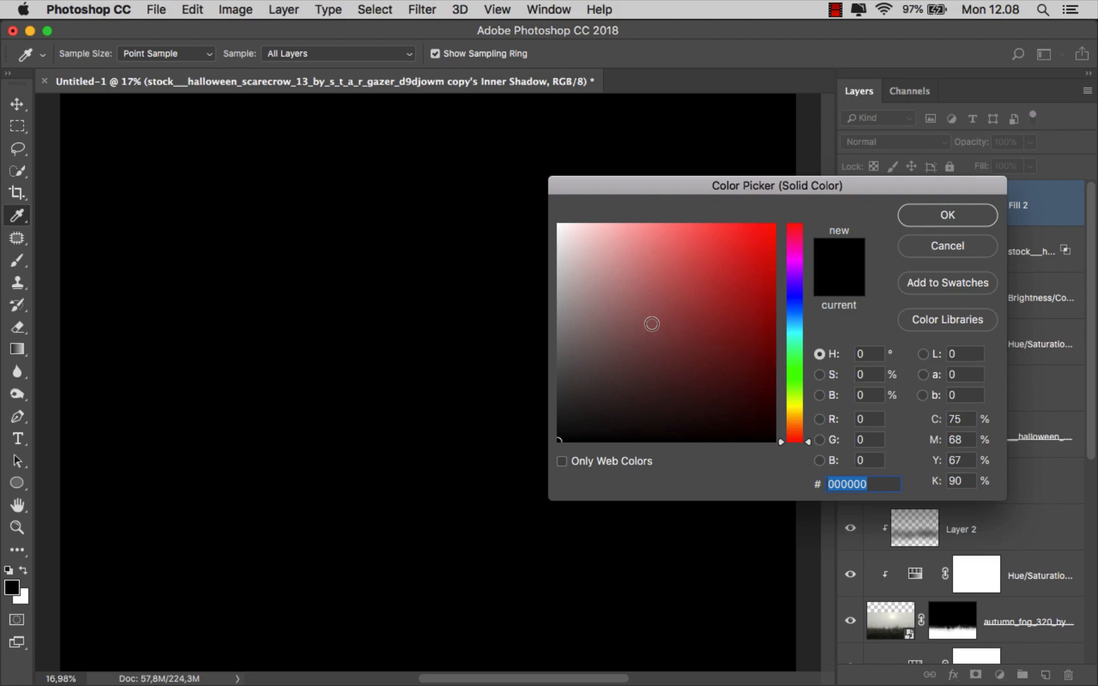
pyautogui.click(628, 302)
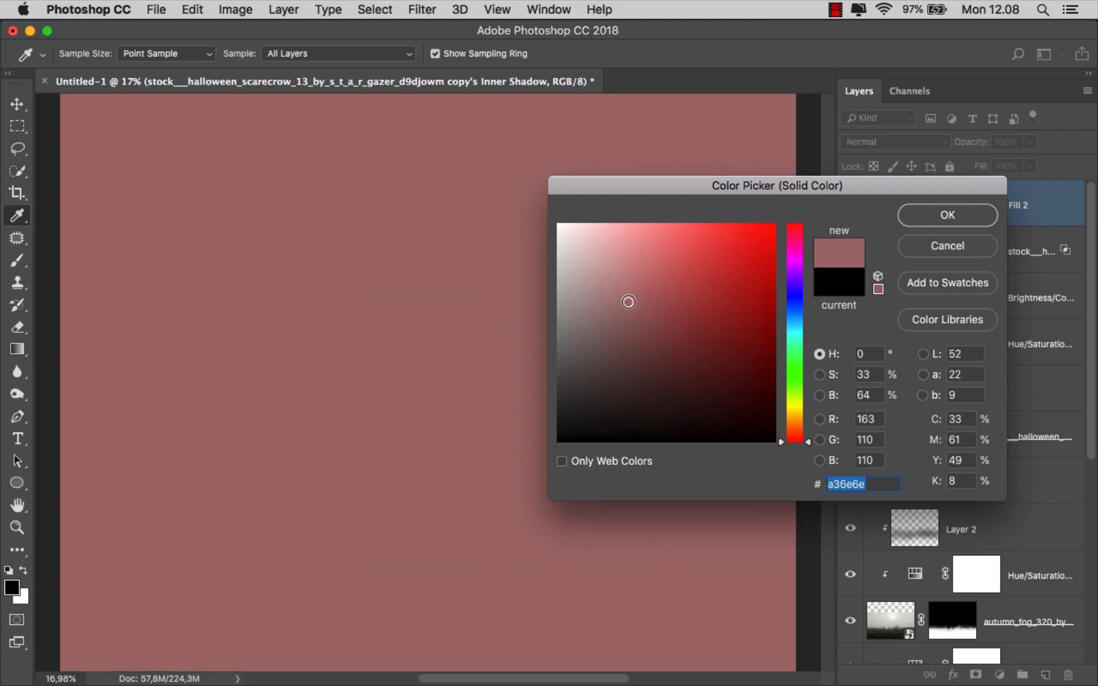
pyautogui.click(794, 417)
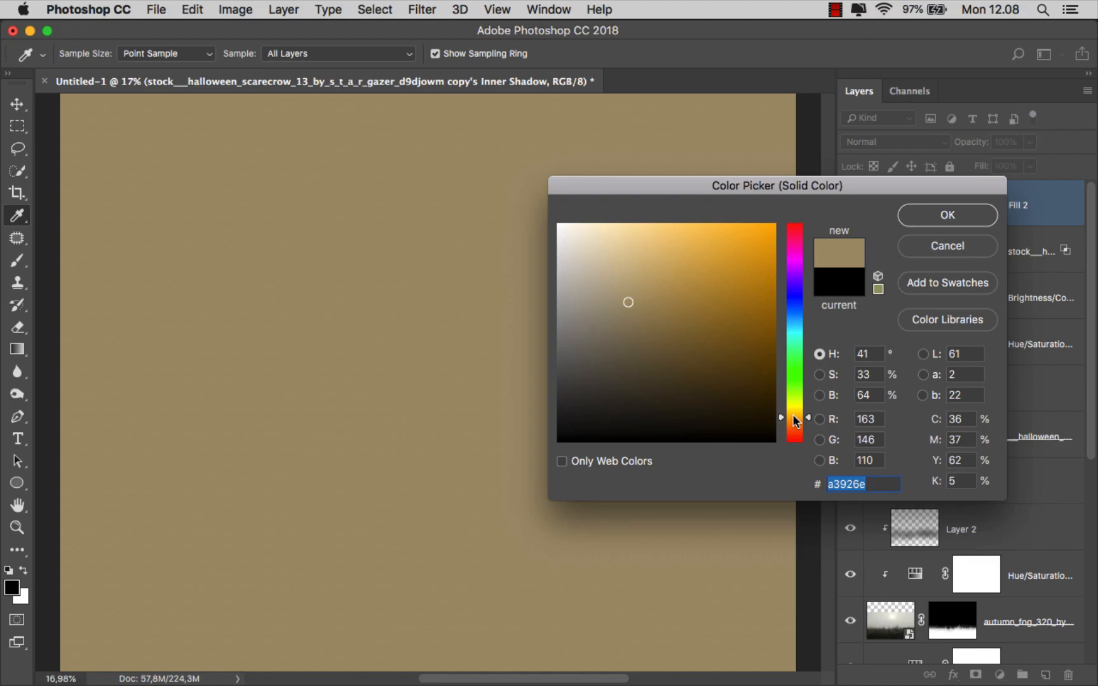
pyautogui.click(614, 296)
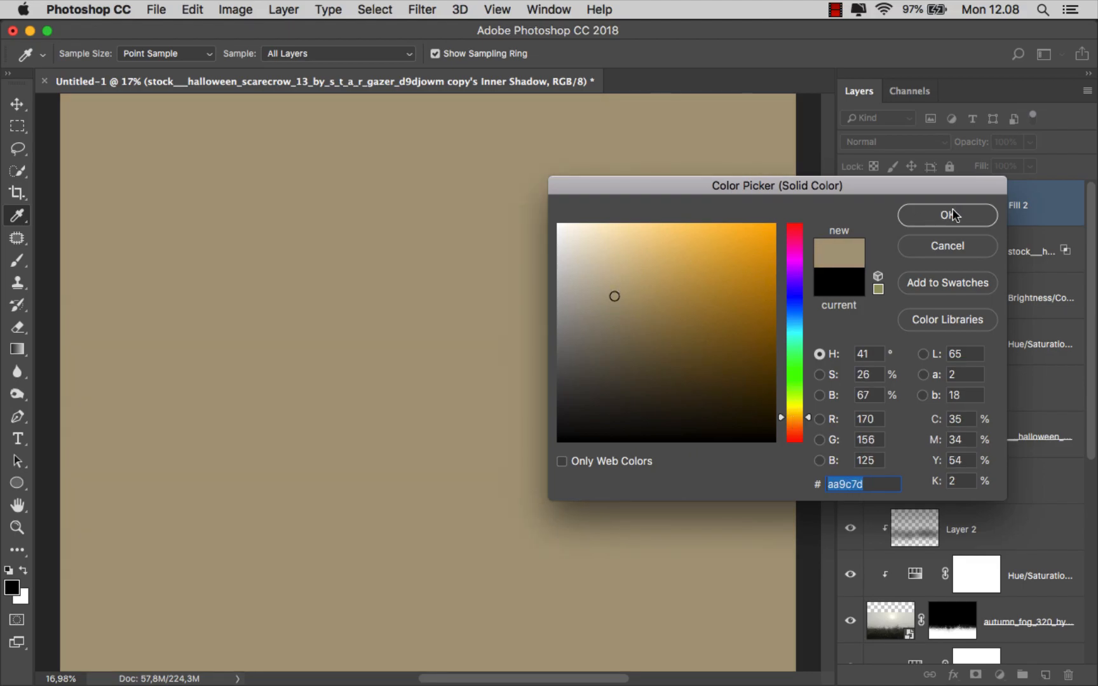
pyautogui.click(948, 215)
# Set the beige colour fill layer to Soft Light blending with 58% fill, comparing the image with and without it
pyautogui.click(878, 143)
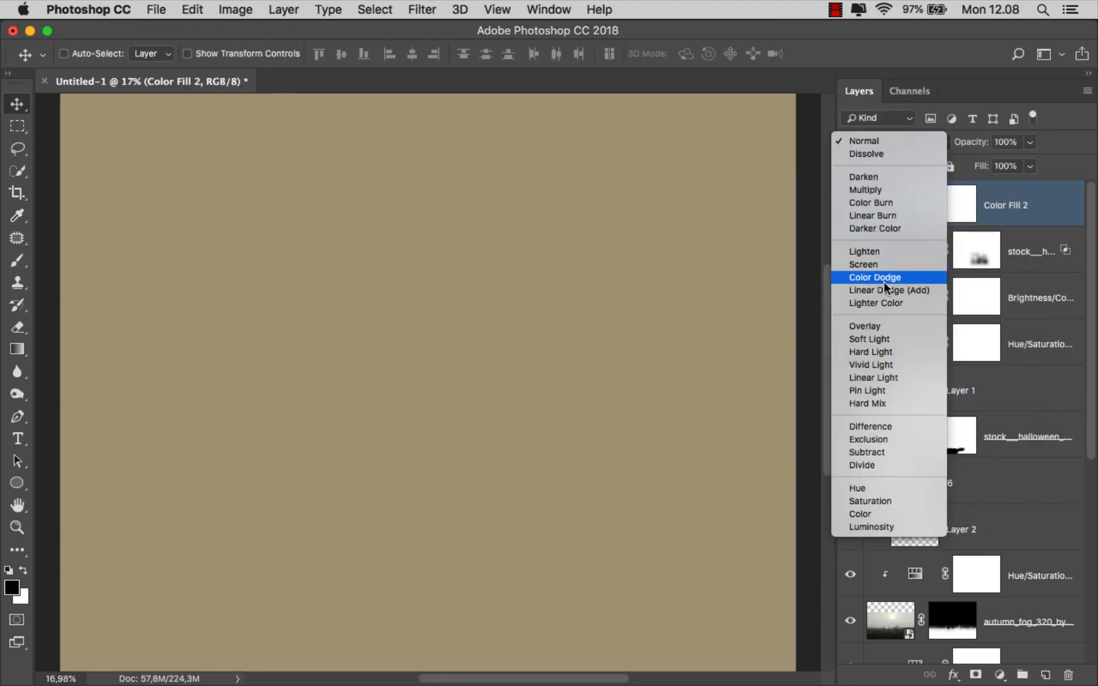
pyautogui.click(883, 339)
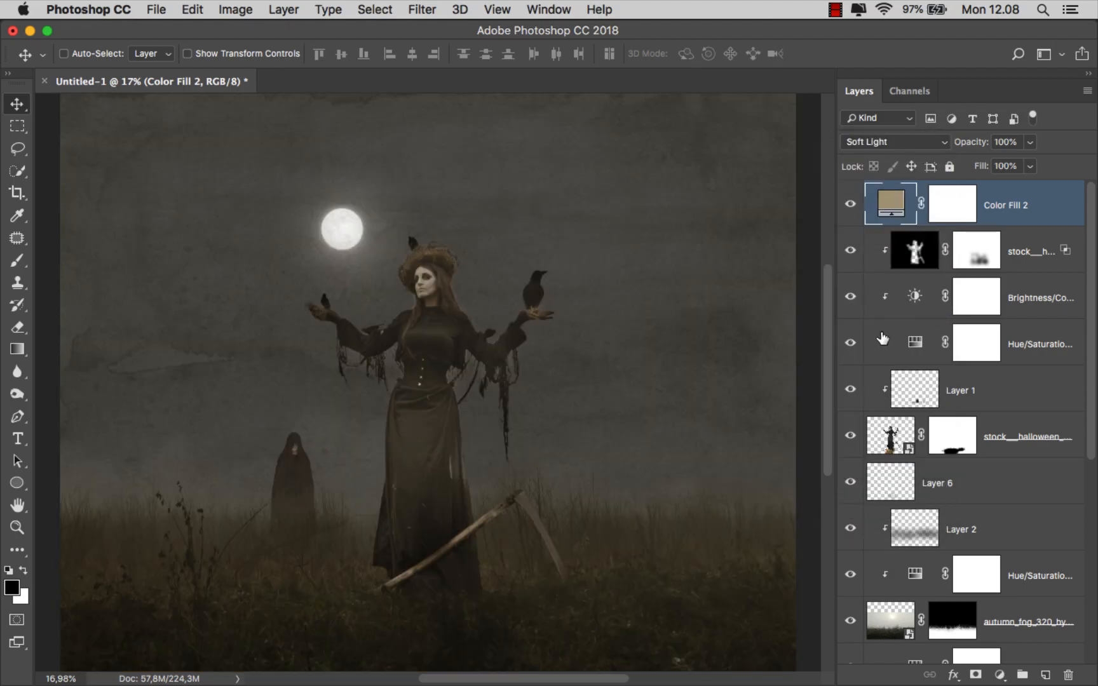
pyautogui.click(849, 204)
pyautogui.click(849, 204)
pyautogui.click(1029, 166)
pyautogui.moveTo(1028, 187); pyautogui.dragTo(996, 190)
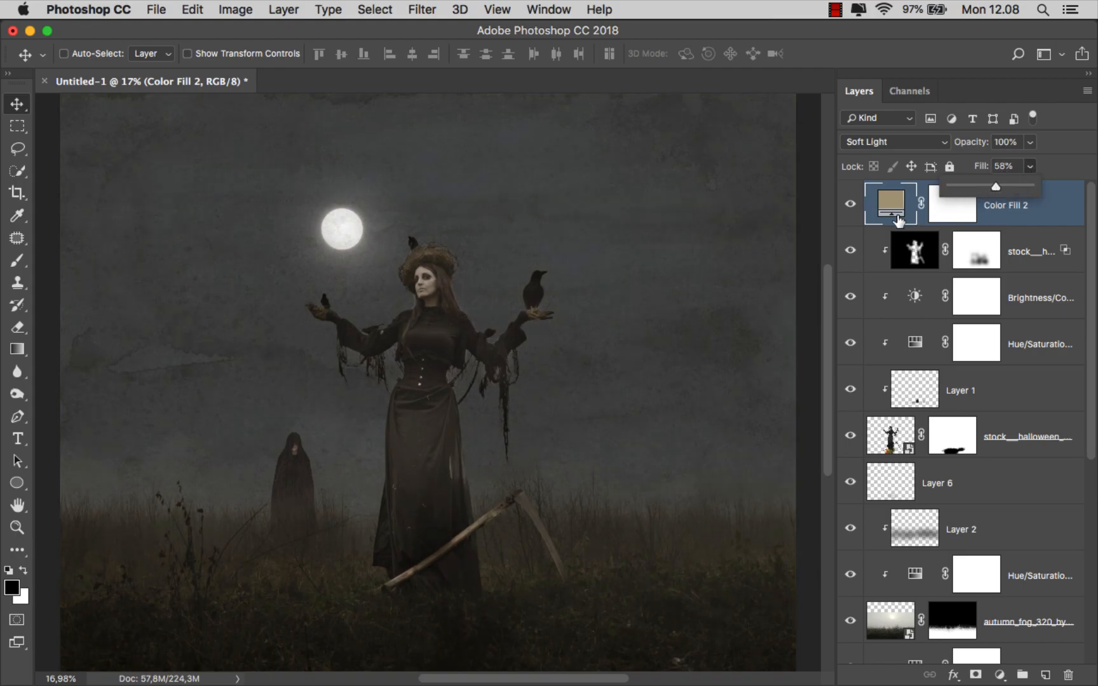
pyautogui.click(850, 208)
# Darken the Soft Light colour fill layer's colour to 97896b
pyautogui.doubleClick(883, 206)
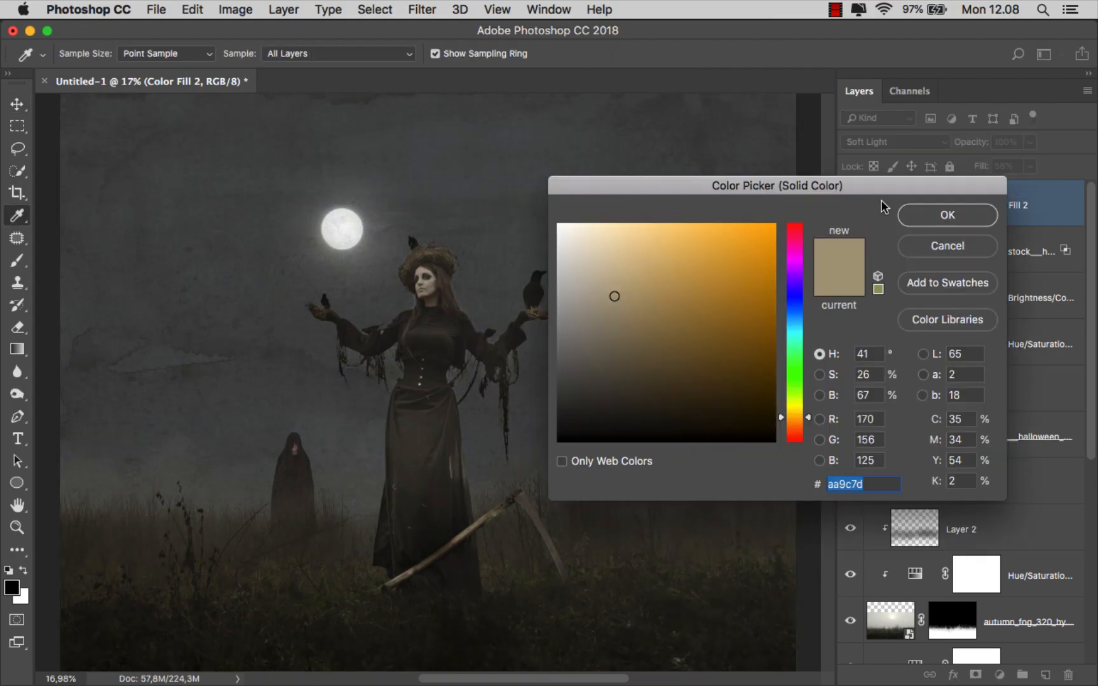
pyautogui.click(625, 300)
pyautogui.moveTo(623, 305); pyautogui.dragTo(620, 312)
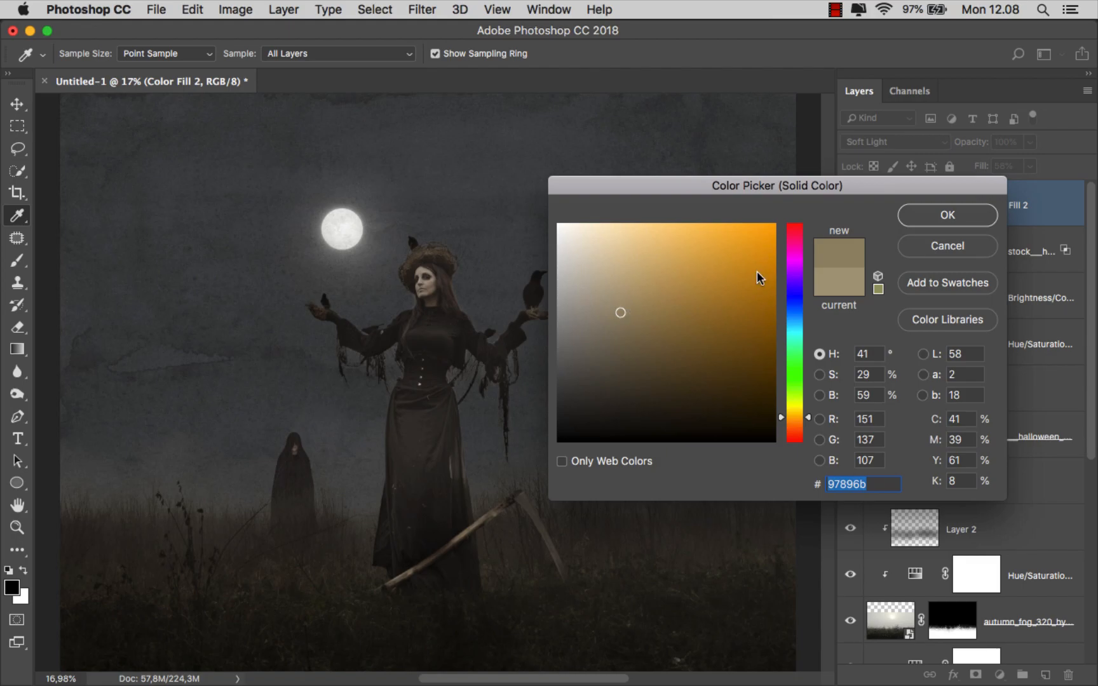
pyautogui.click(934, 217)
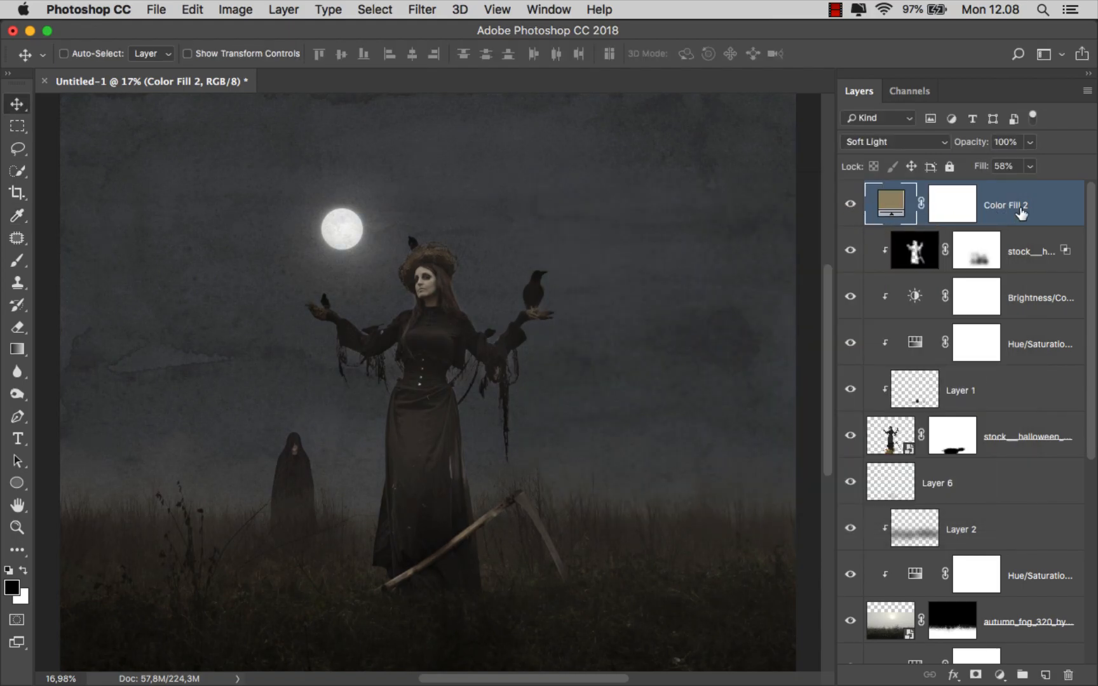
# Add a Color Lookup adjustment above the colour fill layer using the Bleach Bypass 3DLUT
pyautogui.click(1000, 674)
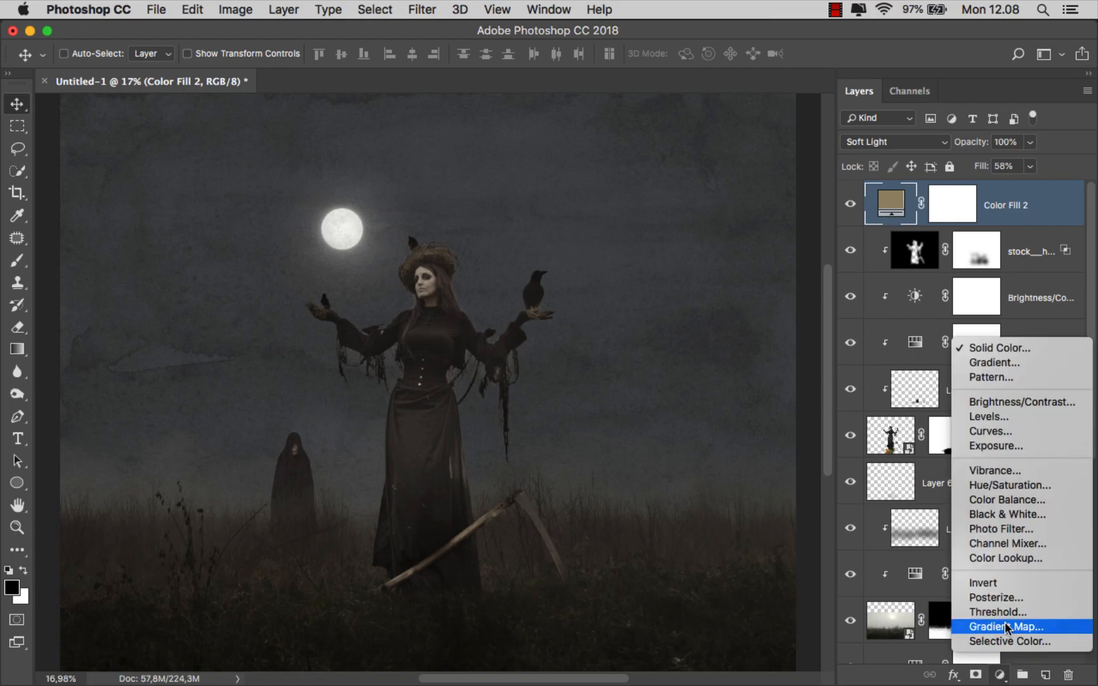
pyautogui.click(1013, 562)
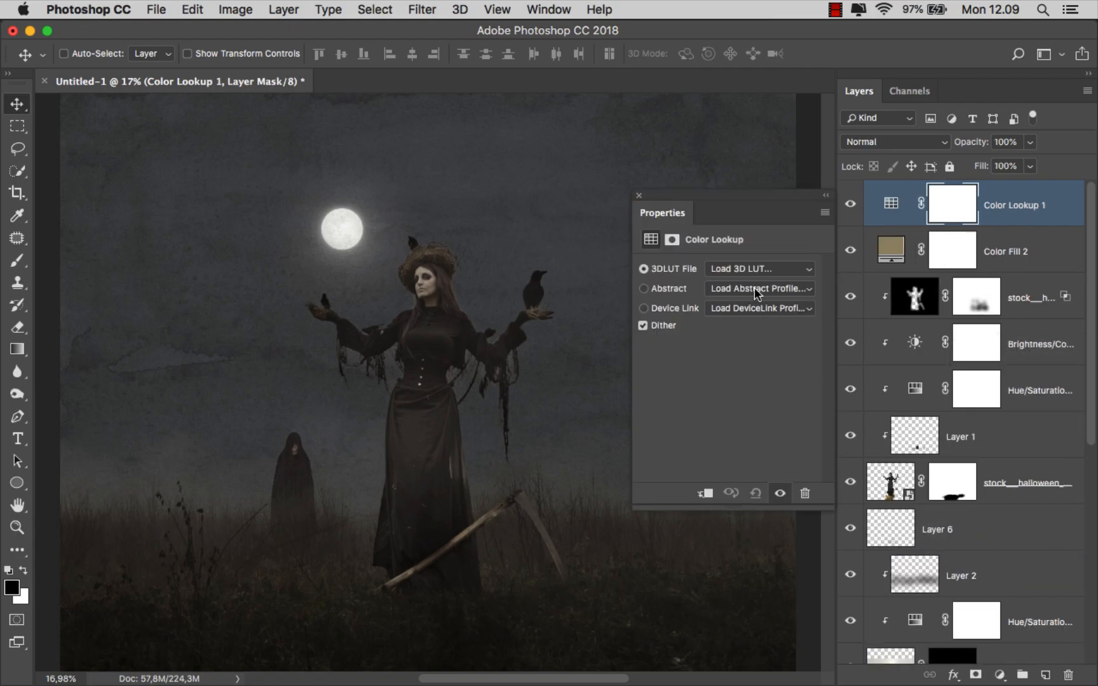
pyautogui.click(739, 265)
pyautogui.click(755, 346)
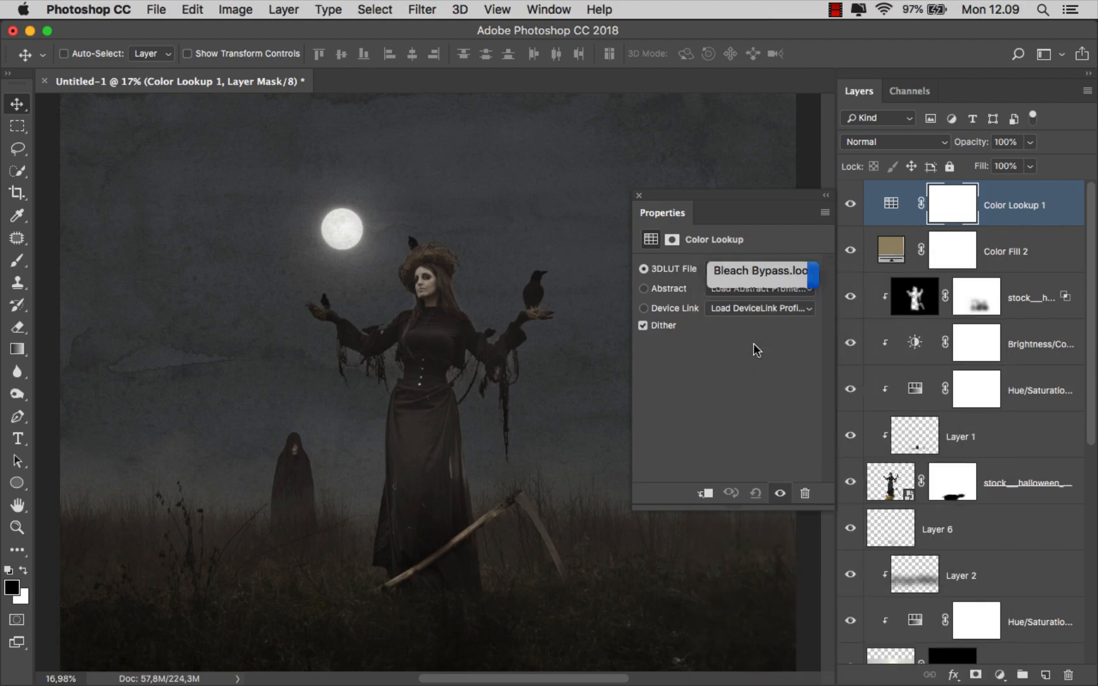
pyautogui.click(643, 197)
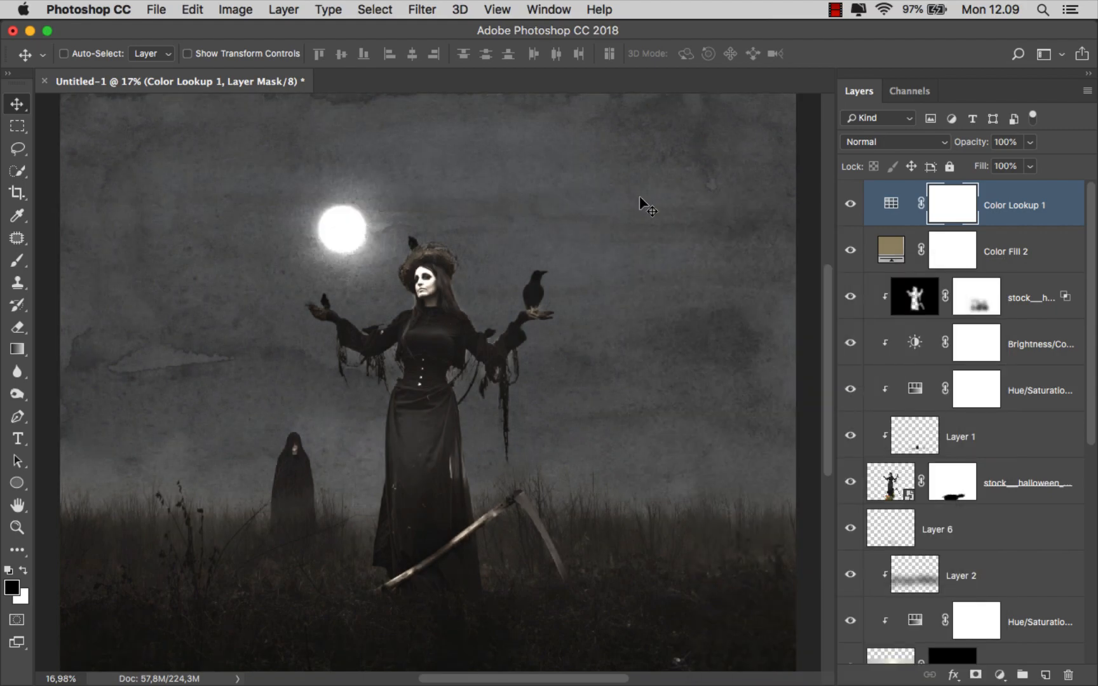
# Reduce the Color Lookup layer's fill to 24% and compare the image with and without it
pyautogui.click(1031, 167)
pyautogui.moveTo(1016, 191); pyautogui.dragTo(968, 194)
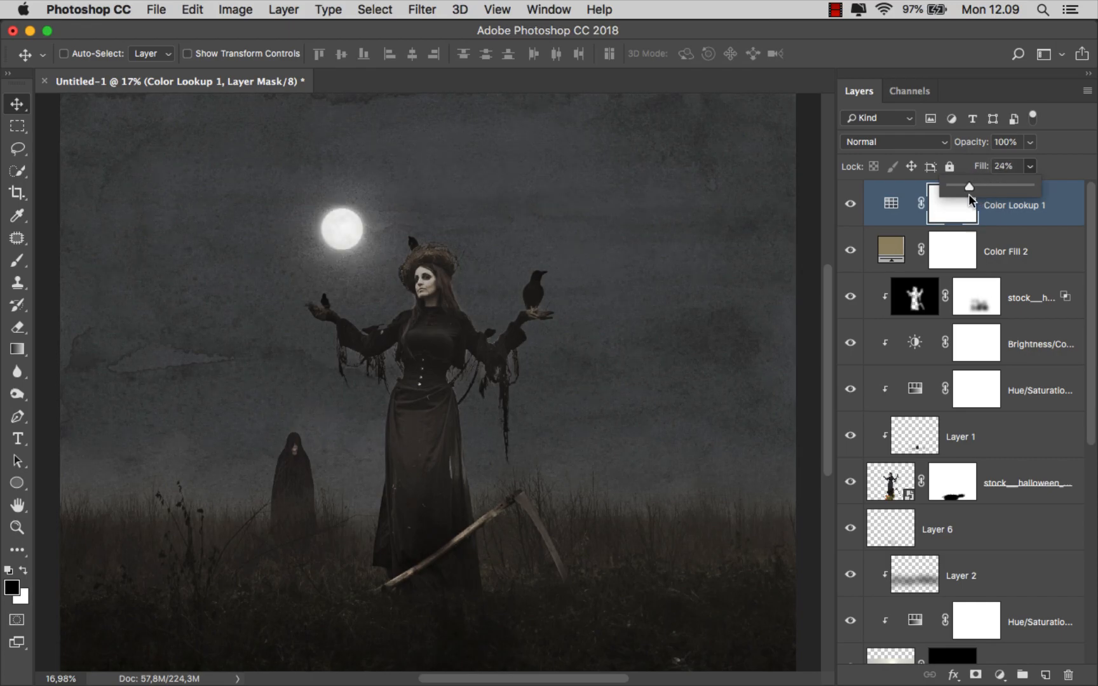
pyautogui.click(850, 204)
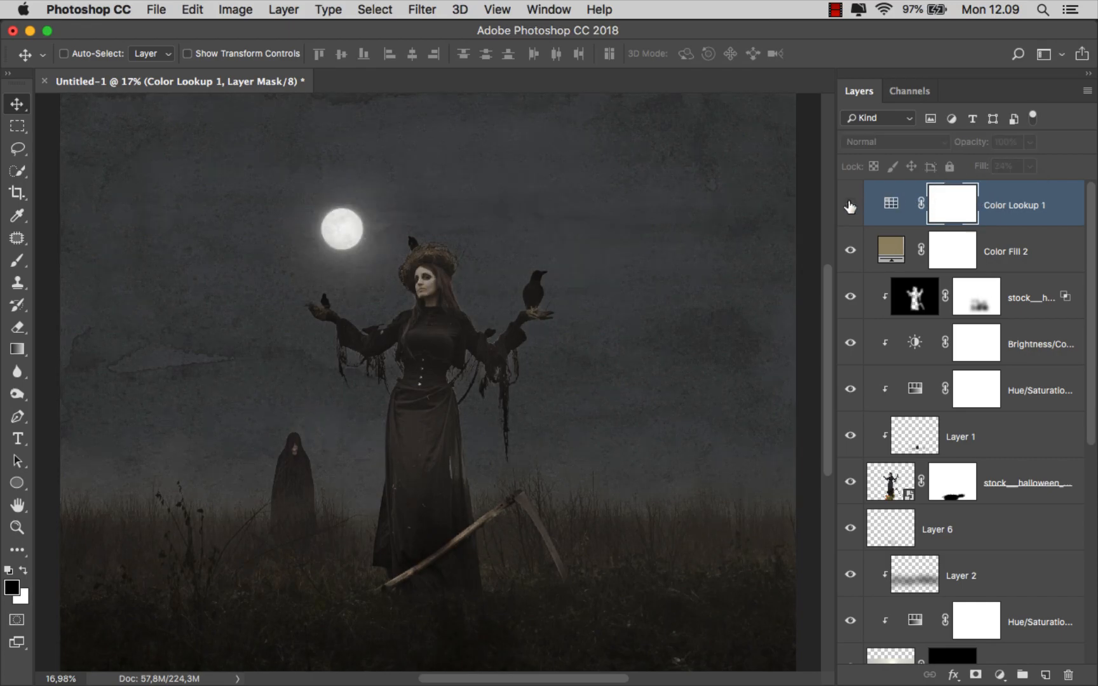
pyautogui.click(850, 204)
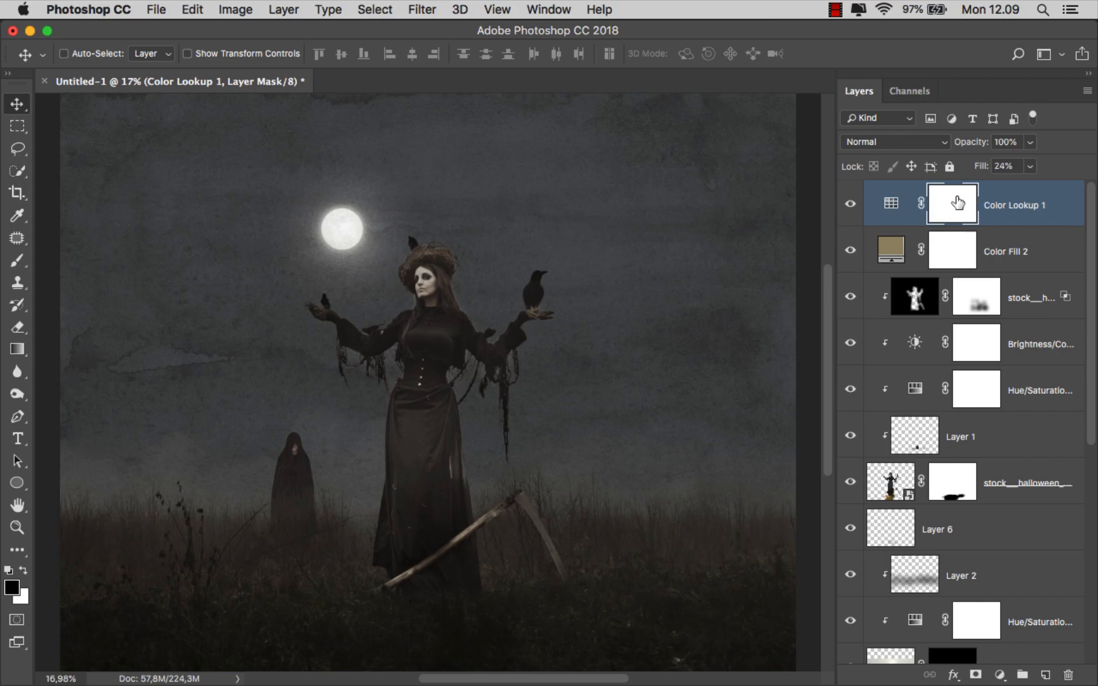
# Invert the Color Lookup mask to black, reveal its centre with white radial gradients at 50% opacity, and compare the result
pyautogui.press('super+i')
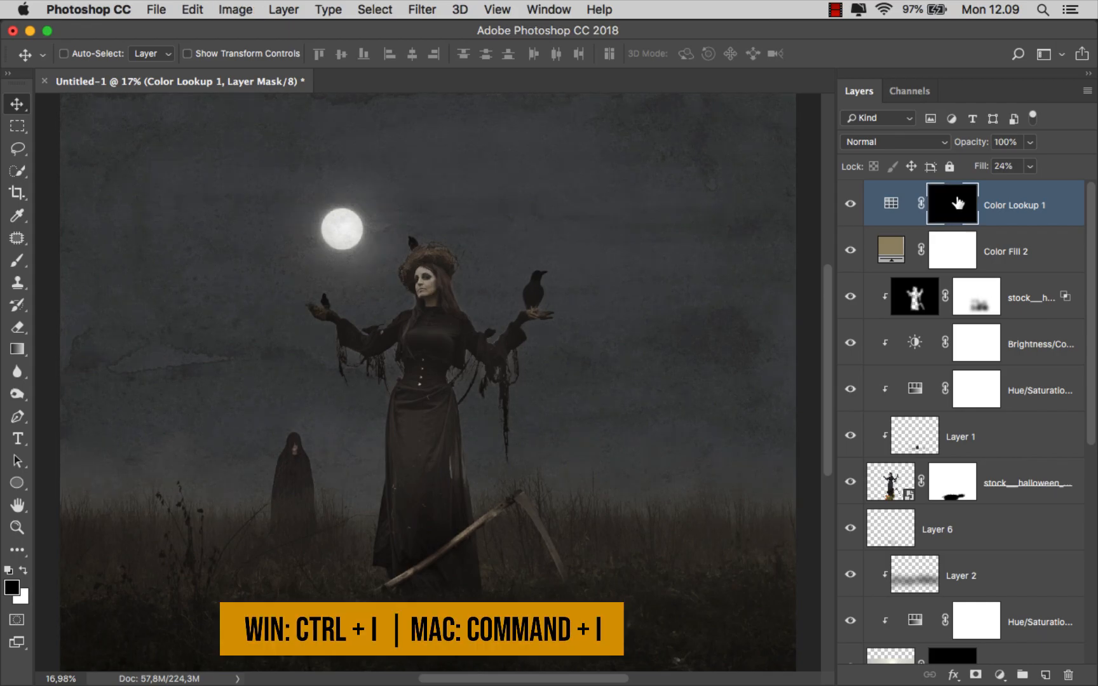
pyautogui.moveTo(19, 349); pyautogui.dragTo(58, 349)
pyautogui.click(59, 349)
pyautogui.click(25, 575)
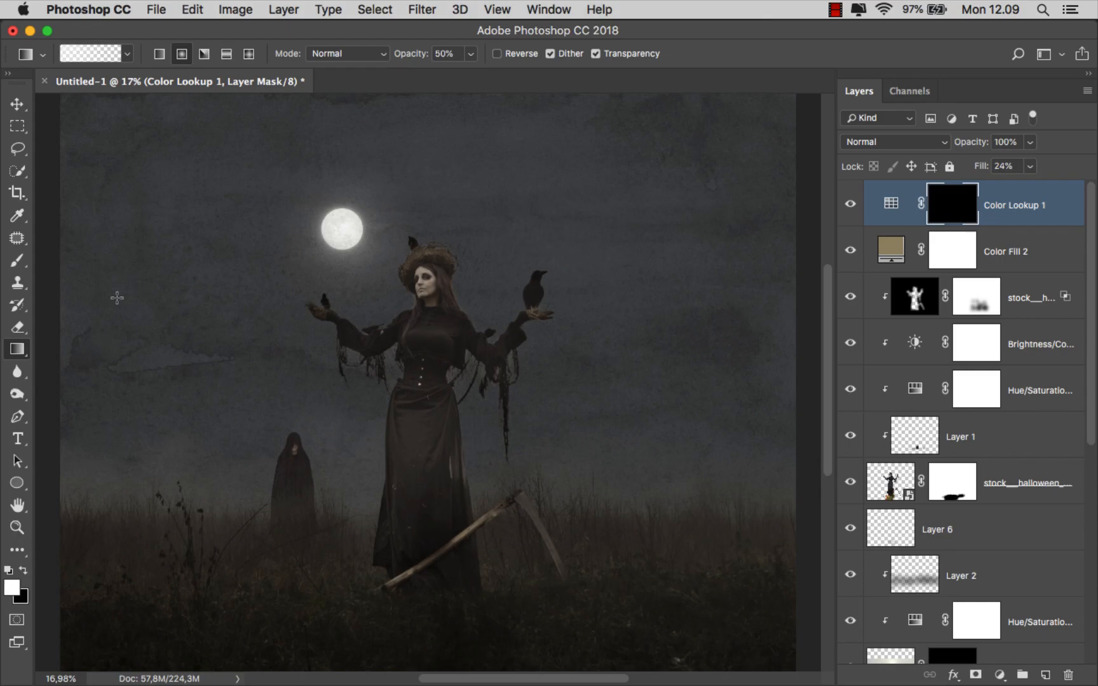
pyautogui.click(127, 54)
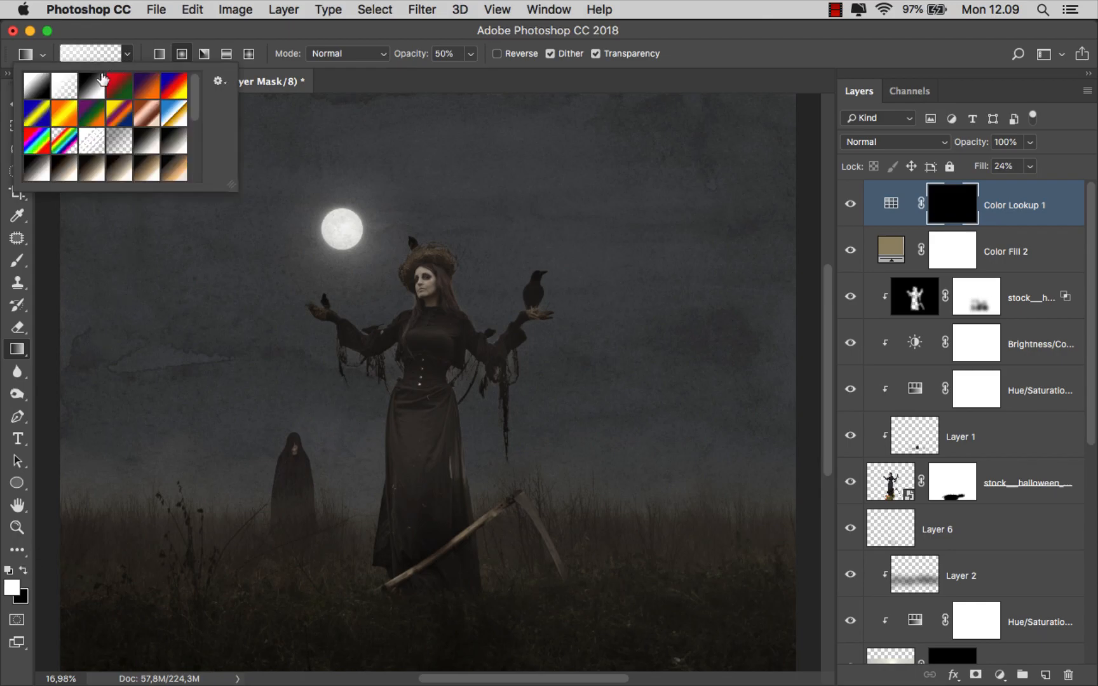
pyautogui.click(182, 54)
pyautogui.moveTo(424, 290); pyautogui.dragTo(792, 664)
pyautogui.moveTo(435, 279); pyautogui.dragTo(661, 541)
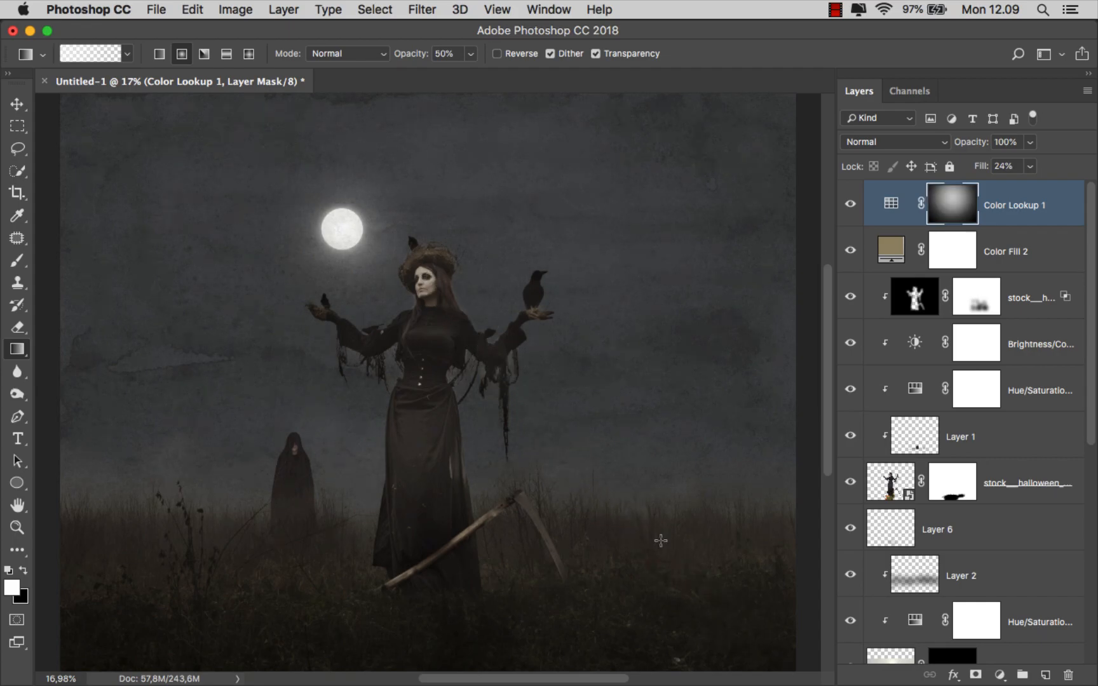
pyautogui.click(849, 204)
pyautogui.click(849, 204)
# Create a merged copy of all visible layers on top and apply a 111-pixel Gaussian Blur to it
pyautogui.press('super+2')
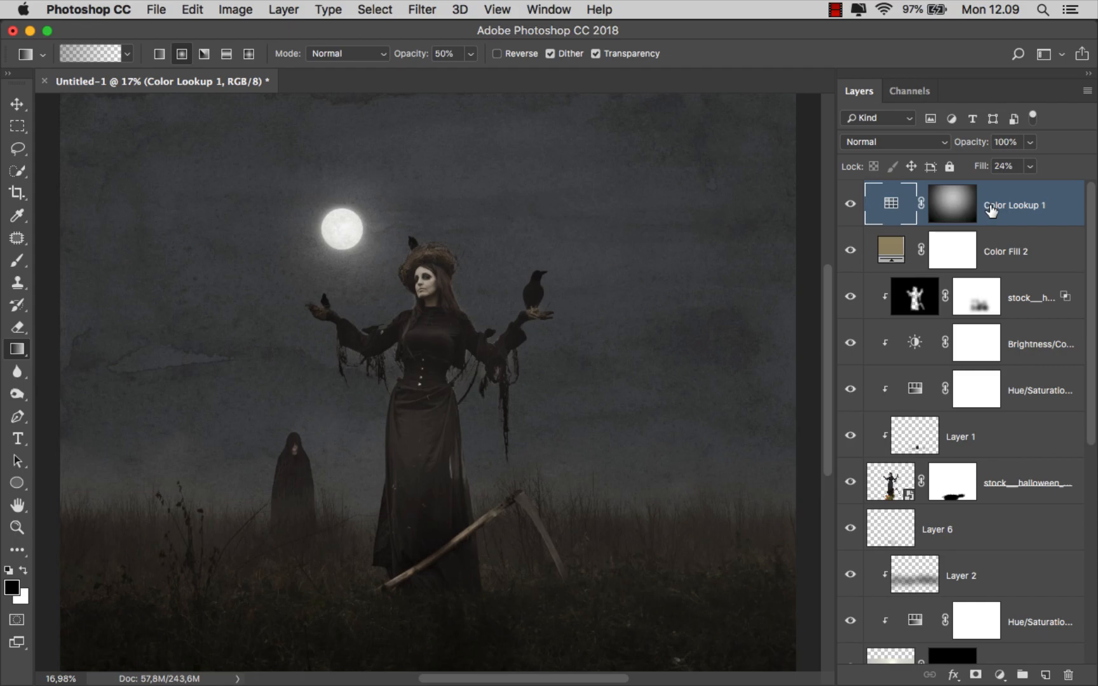
pyautogui.click(1045, 675)
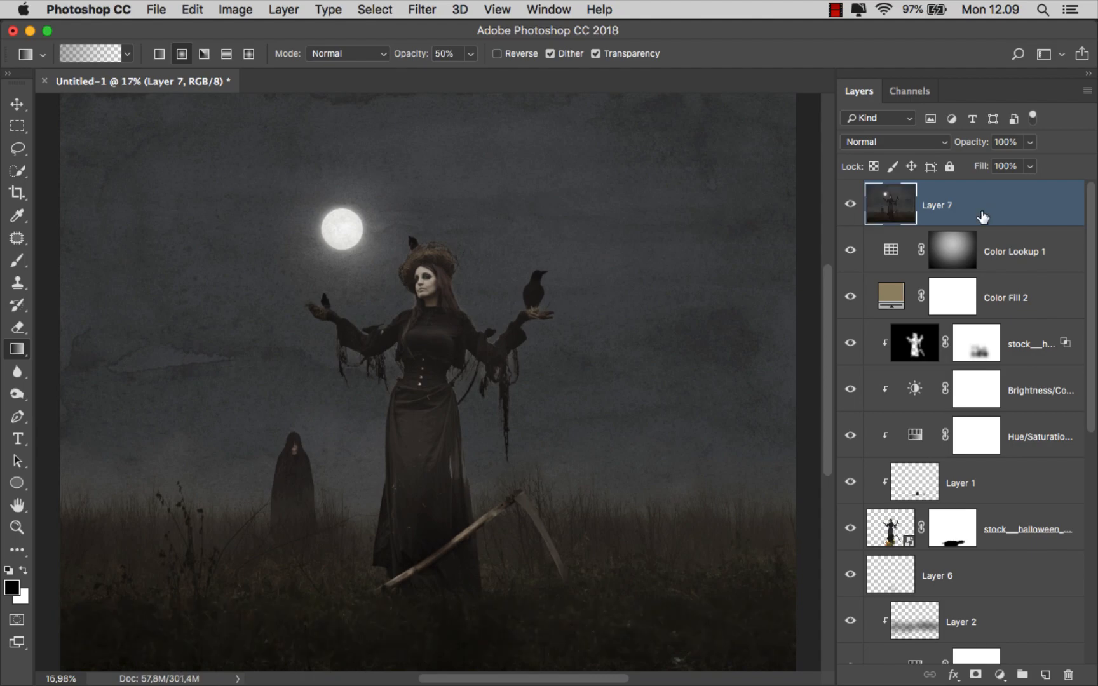
pyautogui.click(421, 9)
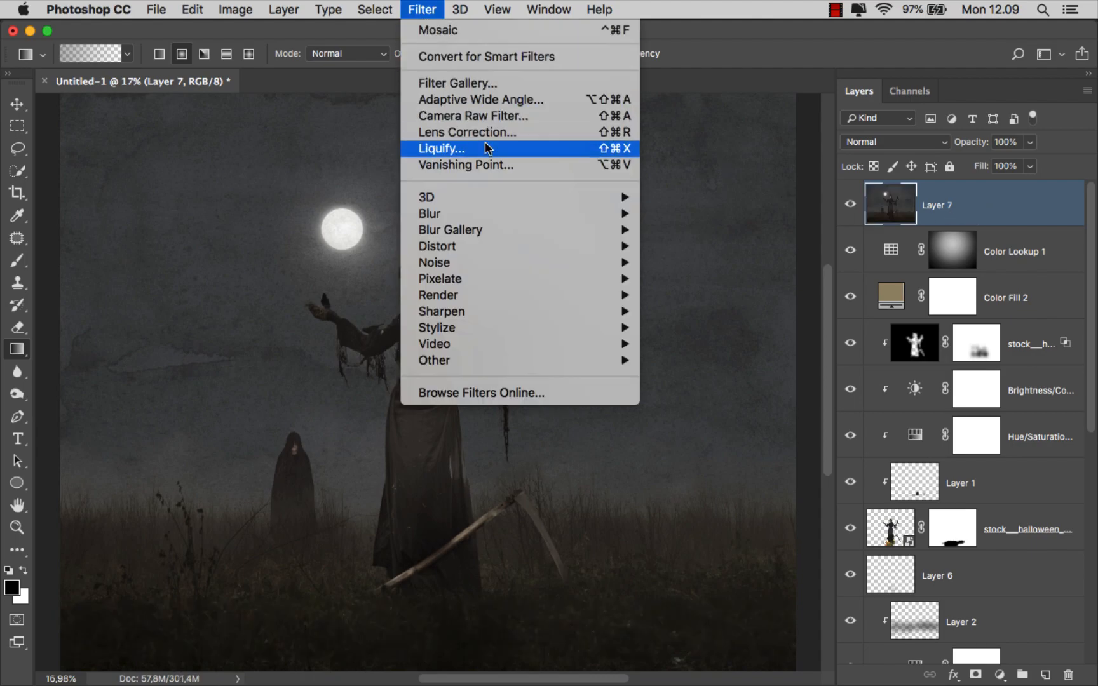
pyautogui.moveTo(482, 214)
pyautogui.click(690, 281)
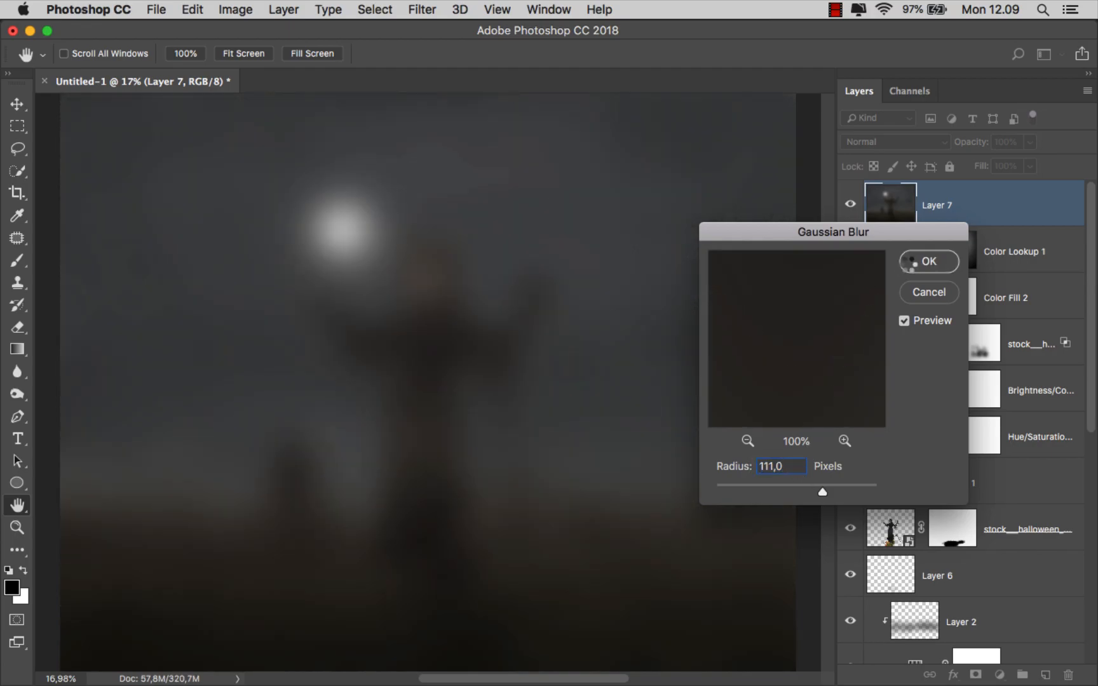
pyautogui.click(927, 261)
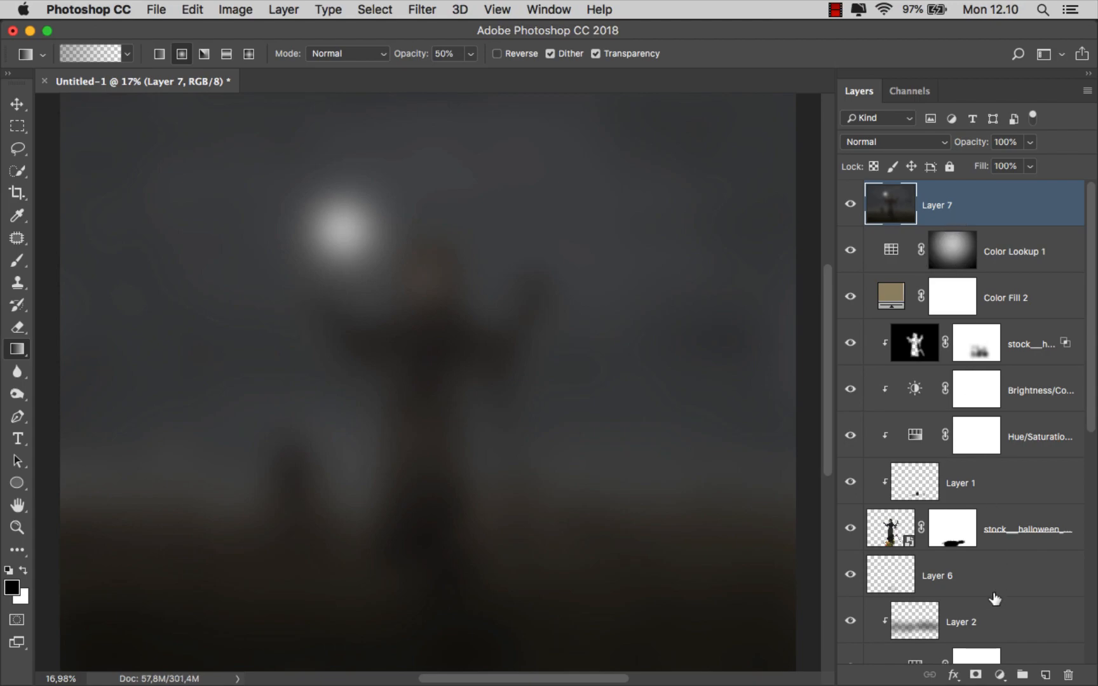
# Add an inverted black mask to the blurred layer and paint the foreground grass into it with a soft white brush at 8% opacity
pyautogui.click(977, 675)
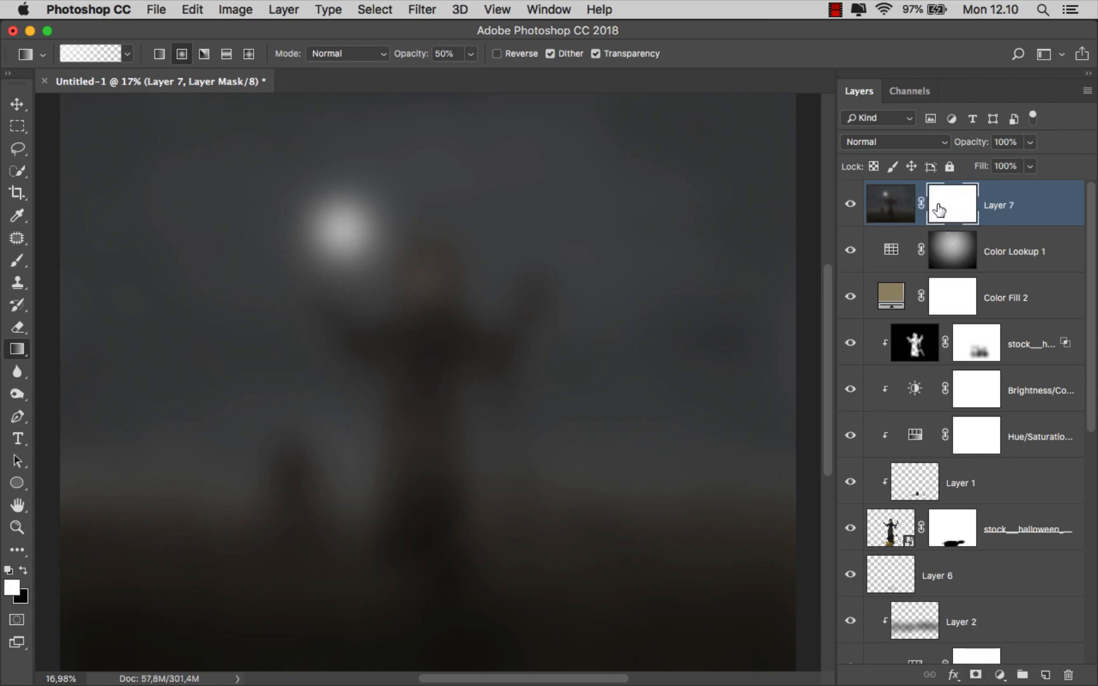
pyautogui.press('super+i')
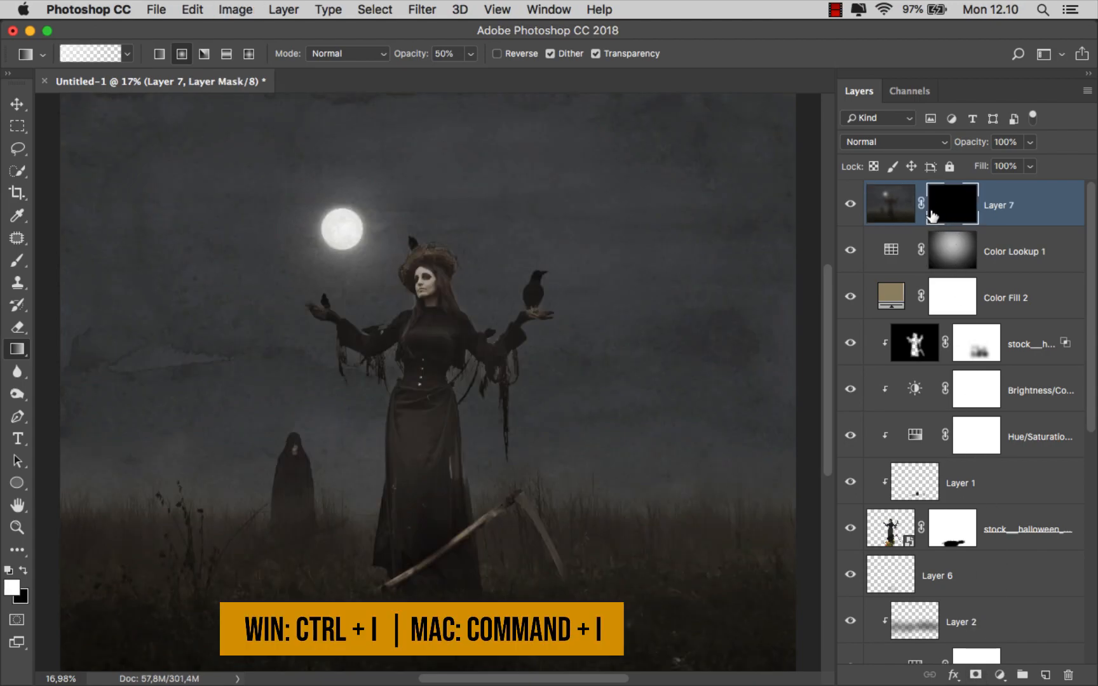
pyautogui.click(17, 261)
pyautogui.click(62, 256)
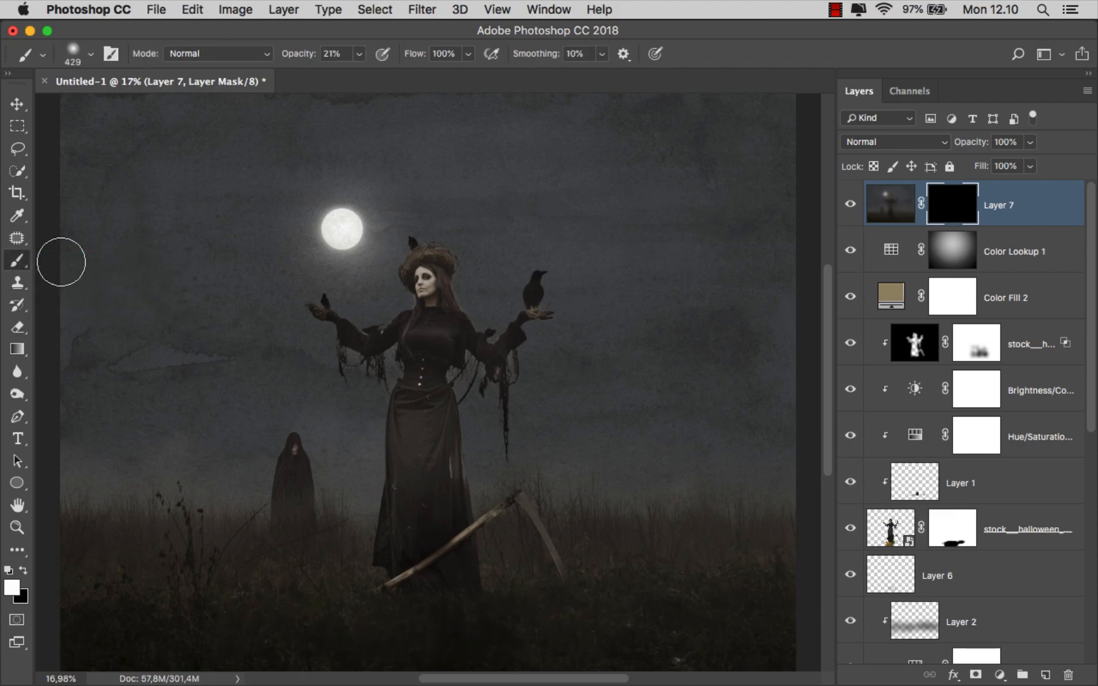
pyautogui.click(359, 55)
pyautogui.moveTo(351, 74); pyautogui.dragTo(348, 75)
pyautogui.moveTo(471, 477); pyautogui.dragTo(529, 465)
pyautogui.scroll(2, 684, 548)
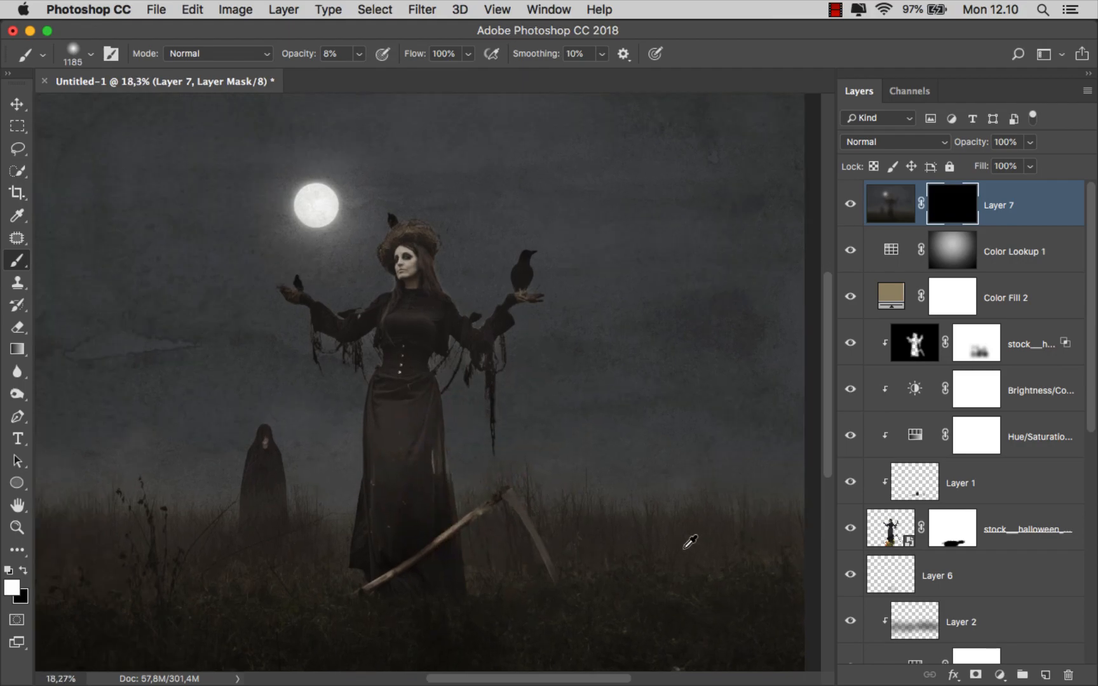
pyautogui.scroll(-3, 684, 548)
pyautogui.moveTo(685, 506)
pyautogui.mouseDown()
pyautogui.moveTo(746, 512)
pyautogui.moveTo(750, 494)
pyautogui.moveTo(745, 538)
pyautogui.moveTo(661, 503)
pyautogui.moveTo(594, 500)
pyautogui.moveTo(298, 525)
pyautogui.moveTo(256, 569)
pyautogui.moveTo(430, 599)
pyautogui.moveTo(639, 582)
pyautogui.moveTo(702, 565)
pyautogui.moveTo(768, 499)
pyautogui.moveTo(799, 397)
pyautogui.moveTo(764, 555)
pyautogui.moveTo(770, 580)
pyautogui.mouseUp()
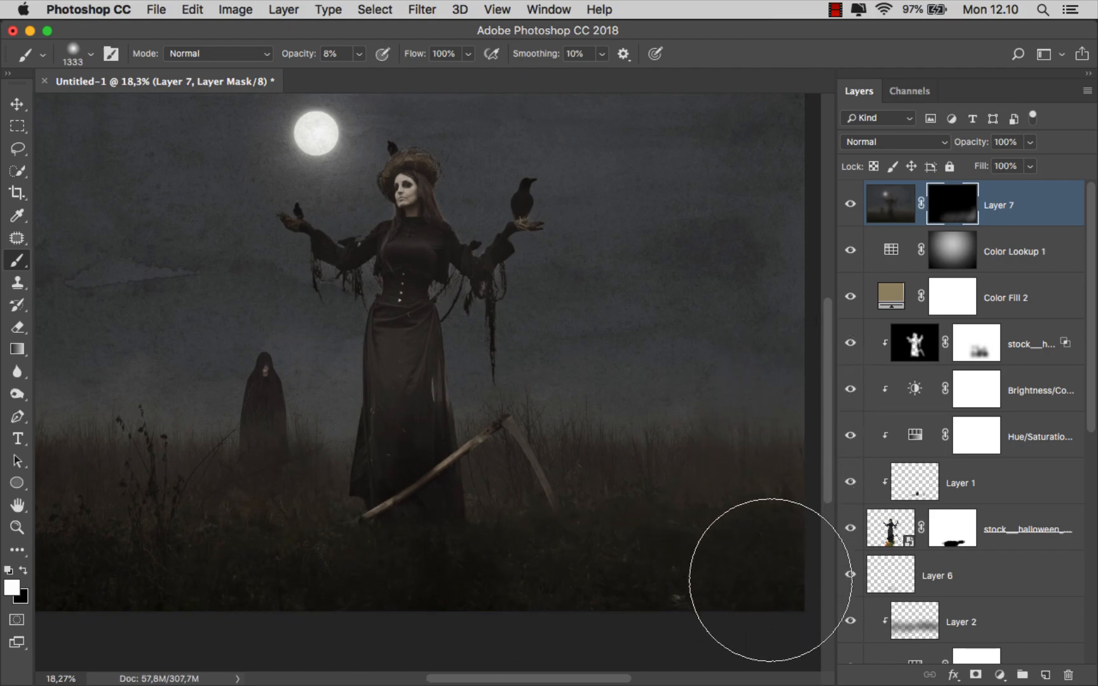
pyautogui.moveTo(351, 576)
pyautogui.mouseDown()
pyautogui.moveTo(478, 554)
pyautogui.moveTo(544, 559)
pyautogui.mouseUp()
pyautogui.moveTo(390, 535); pyautogui.dragTo(265, 422)
pyautogui.moveTo(243, 363)
pyautogui.mouseDown()
pyautogui.moveTo(223, 385)
pyautogui.moveTo(232, 522)
pyautogui.moveTo(402, 583)
pyautogui.moveTo(568, 605)
pyautogui.moveTo(465, 574)
pyautogui.mouseUp()
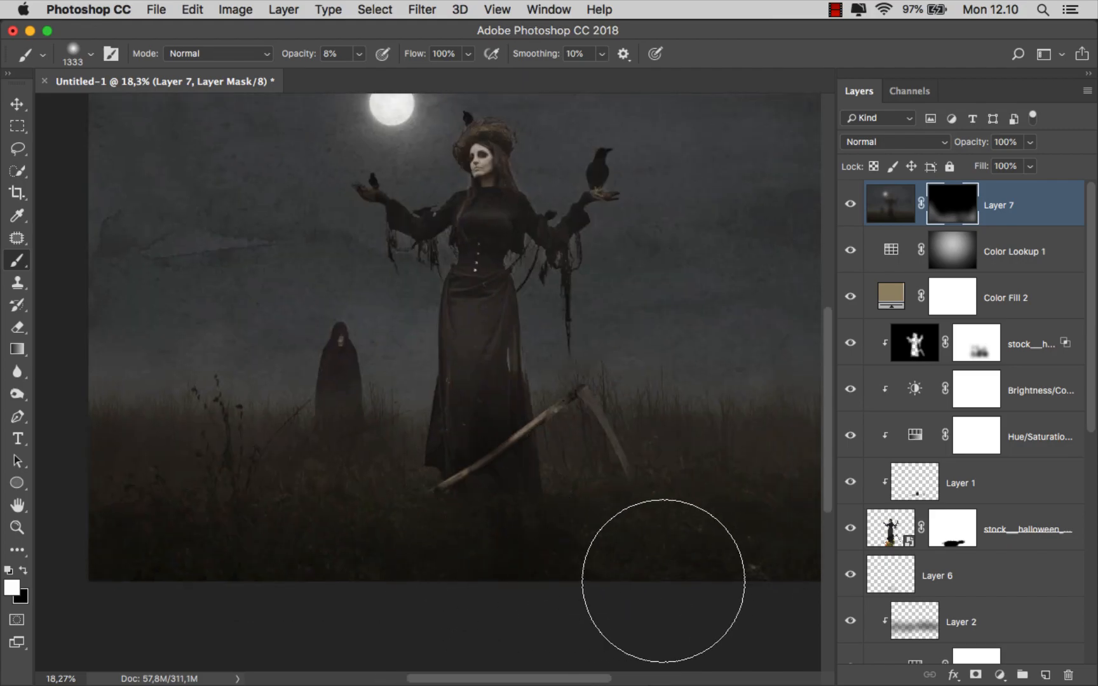
# Paint light blur over the cloaked woman's base and the scarecrow woman's dress and sleeves on the mask, using smaller brushes
pyautogui.moveTo(460, 434)
pyautogui.mouseDown()
pyautogui.moveTo(409, 436)
pyautogui.moveTo(403, 397)
pyautogui.mouseUp()
pyautogui.scroll(1, 403, 397)
pyautogui.scroll(2, 403, 397)
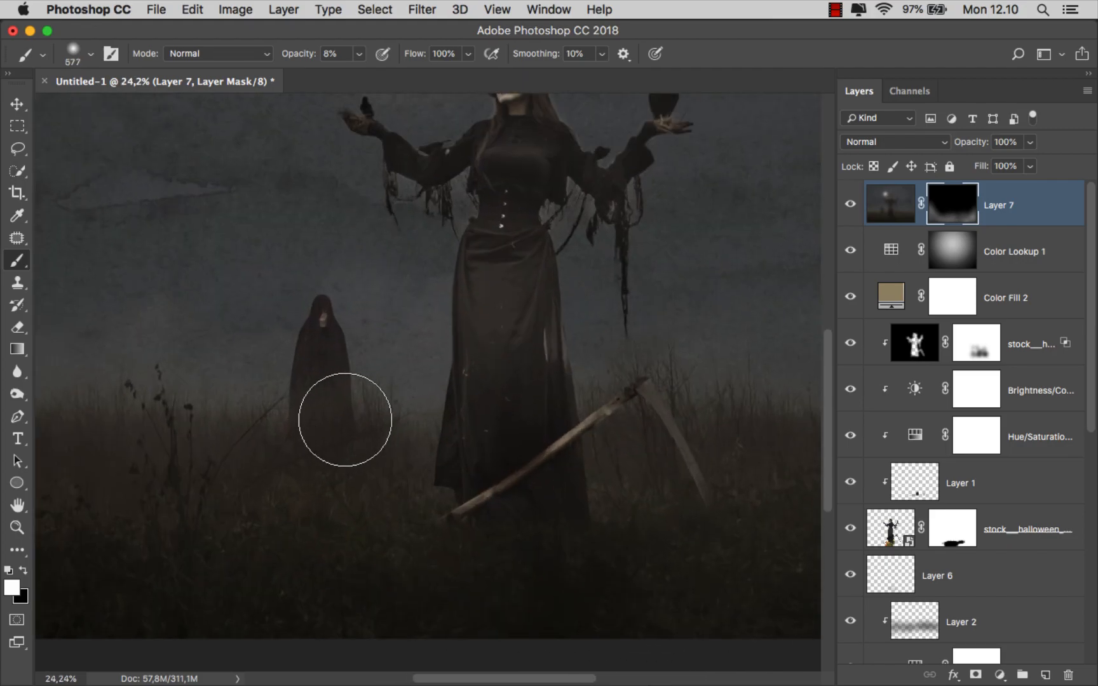
pyautogui.moveTo(478, 331)
pyautogui.mouseDown()
pyautogui.moveTo(428, 489)
pyautogui.moveTo(404, 521)
pyautogui.mouseUp()
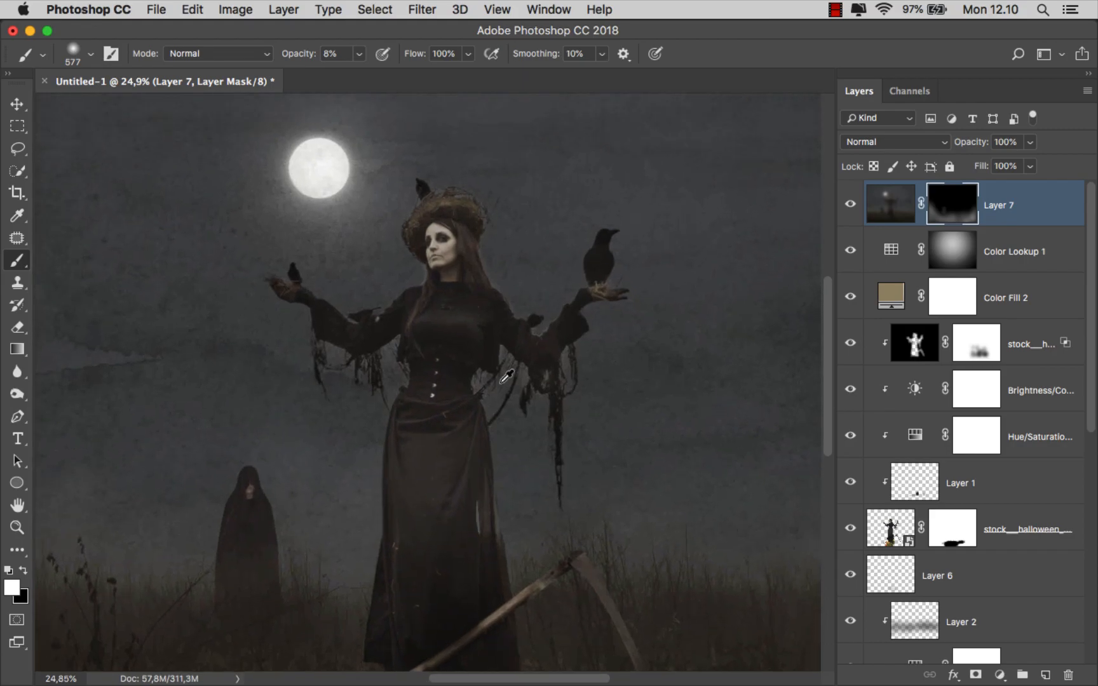
pyautogui.scroll(1, 458, 359)
pyautogui.press('[')
pyautogui.moveTo(571, 497)
pyautogui.mouseDown()
pyautogui.moveTo(553, 497)
pyautogui.moveTo(571, 507)
pyautogui.mouseUp()
pyautogui.moveTo(581, 353)
pyautogui.mouseDown()
pyautogui.moveTo(542, 386)
pyautogui.moveTo(385, 390)
pyautogui.moveTo(352, 384)
pyautogui.moveTo(373, 337)
pyautogui.moveTo(371, 373)
pyautogui.moveTo(266, 348)
pyautogui.moveTo(264, 317)
pyautogui.moveTo(275, 366)
pyautogui.moveTo(367, 343)
pyautogui.moveTo(403, 418)
pyautogui.mouseUp()
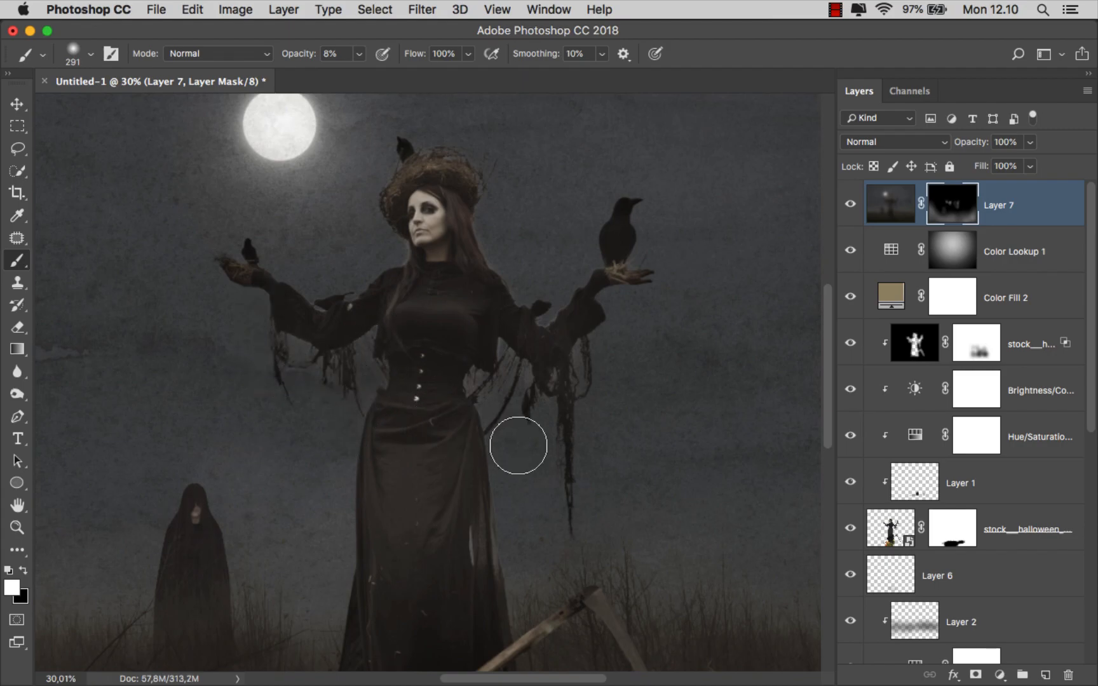
pyautogui.scroll(-1, 519, 439)
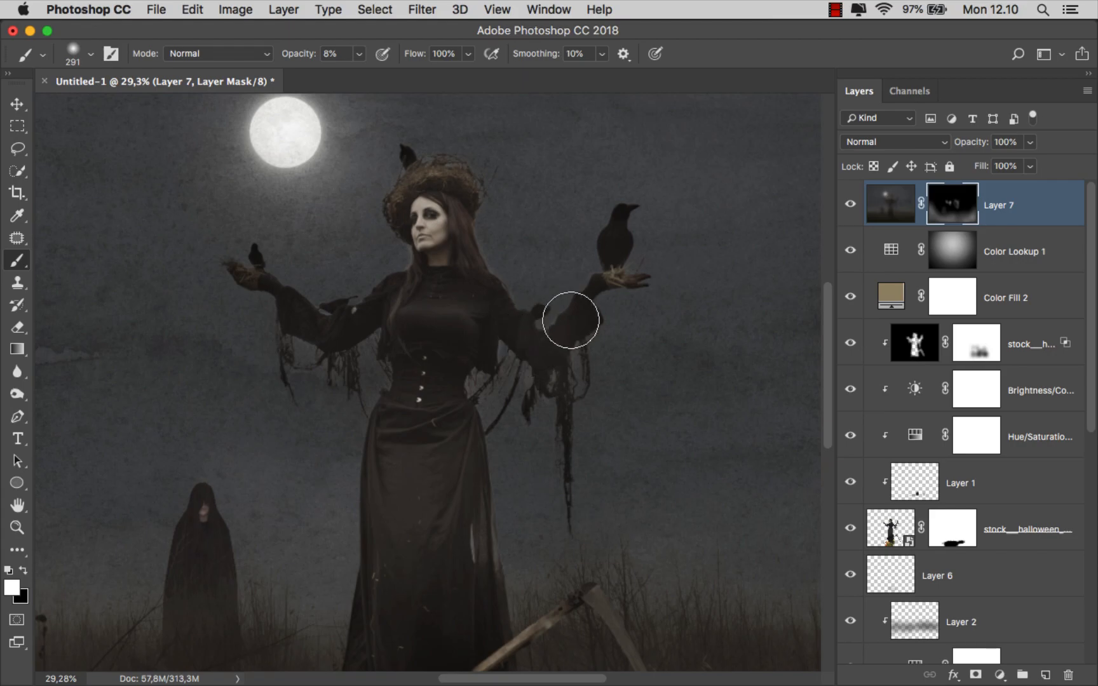
pyautogui.scroll(-6, 568, 311)
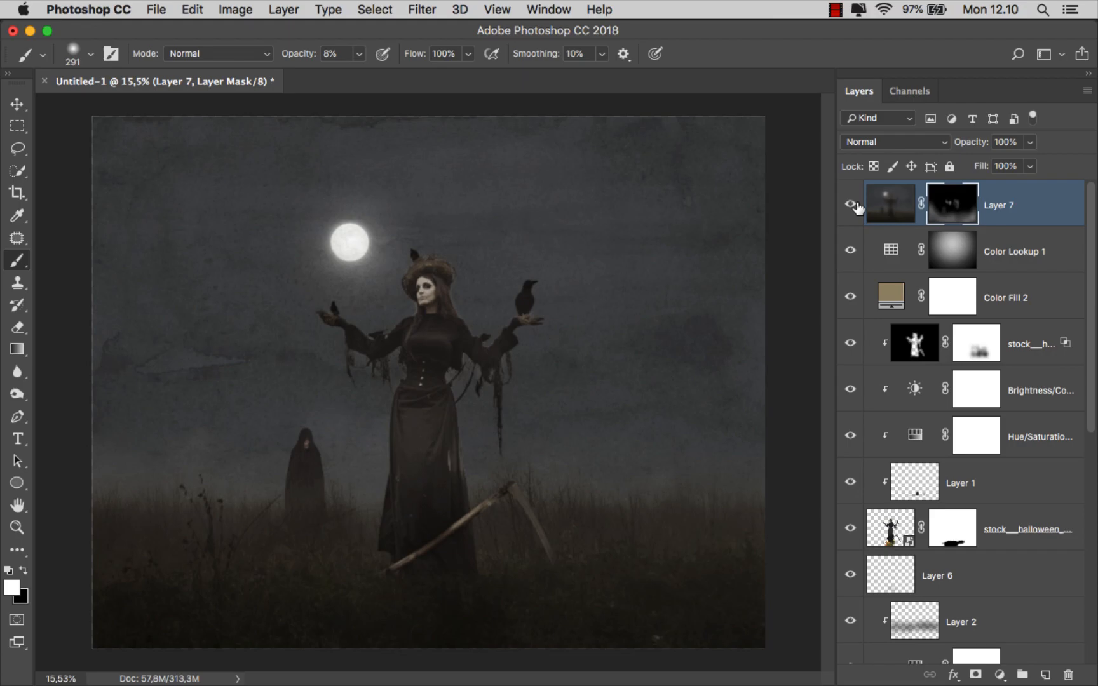
# Add a Brightness/Contrast adjustment above the blurred layer with brightness -28 and contrast -9, and compare the image with and without it
pyautogui.click(1018, 207)
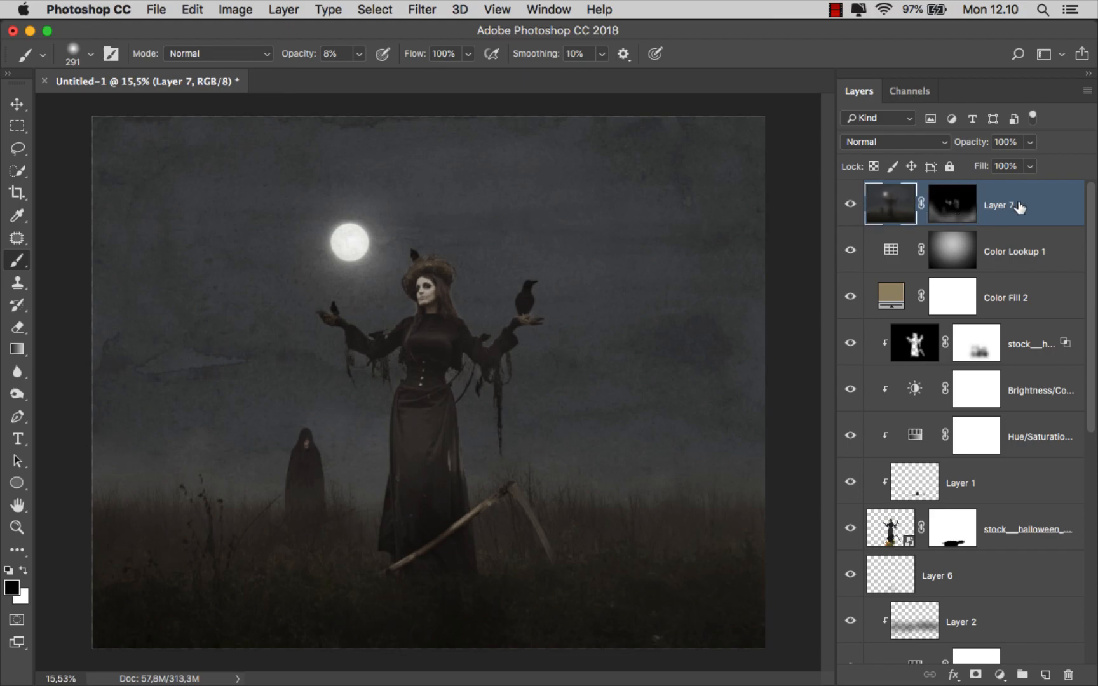
pyautogui.press('v')
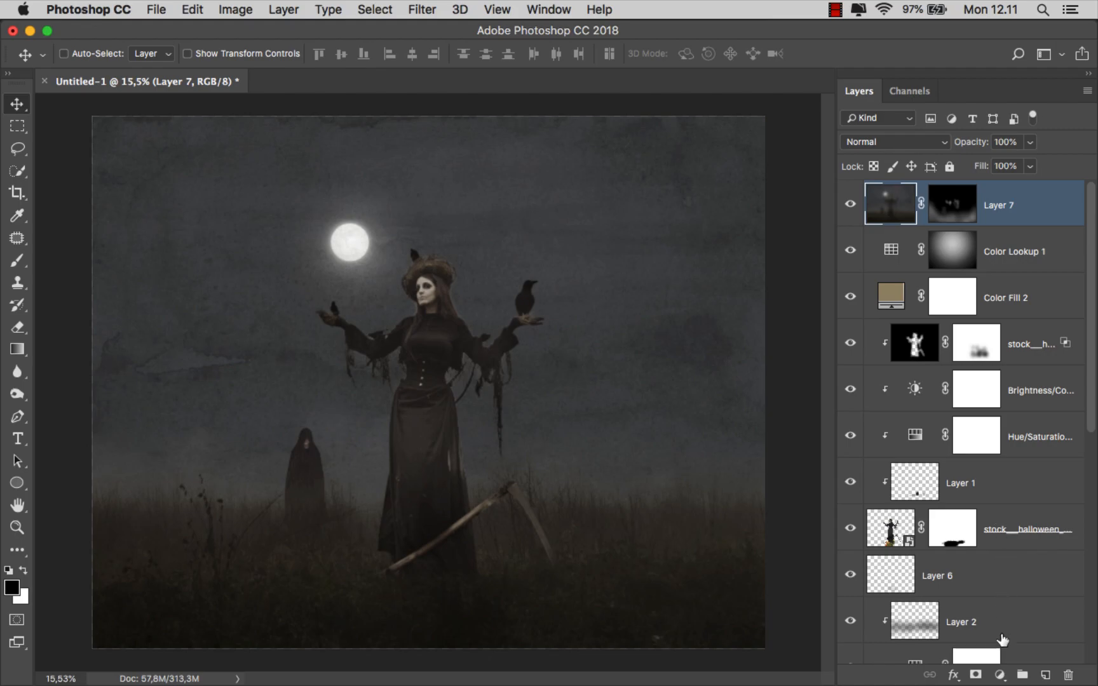
pyautogui.click(999, 674)
pyautogui.click(1013, 403)
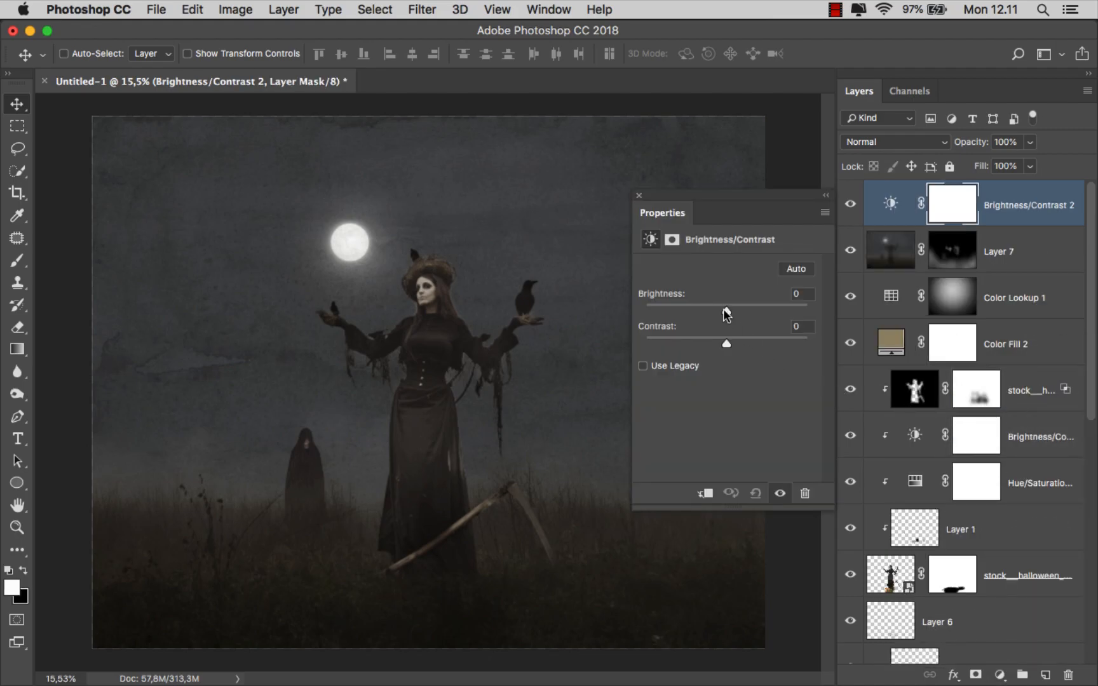
pyautogui.moveTo(722, 310); pyautogui.dragTo(717, 309)
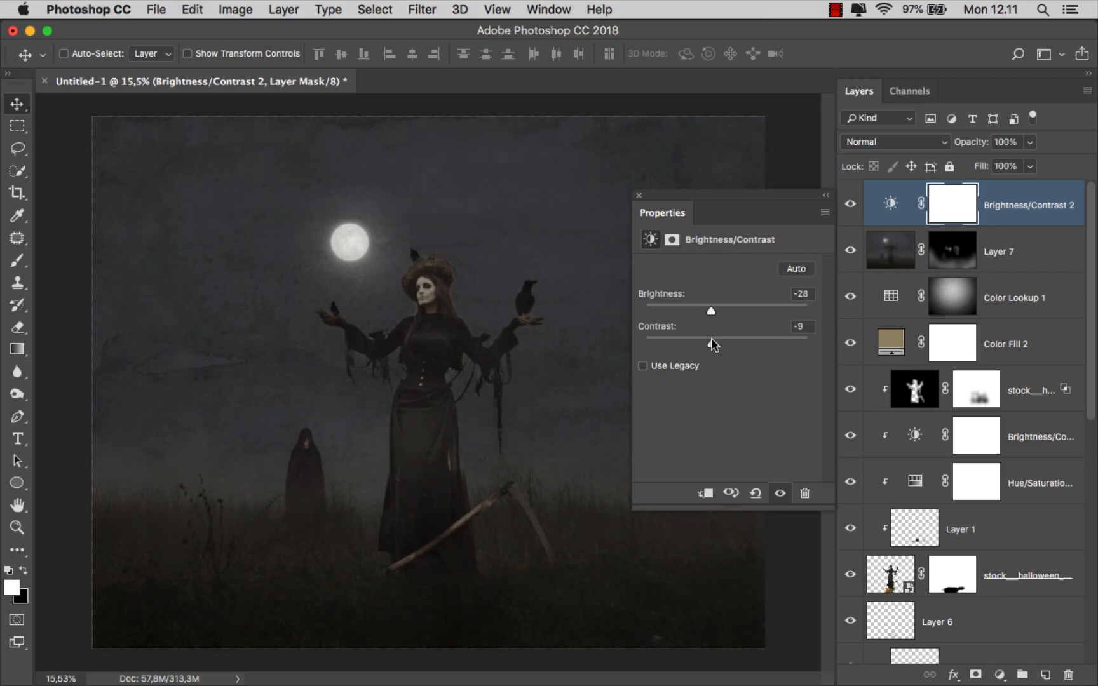
pyautogui.click(639, 196)
pyautogui.click(850, 204)
pyautogui.click(850, 204)
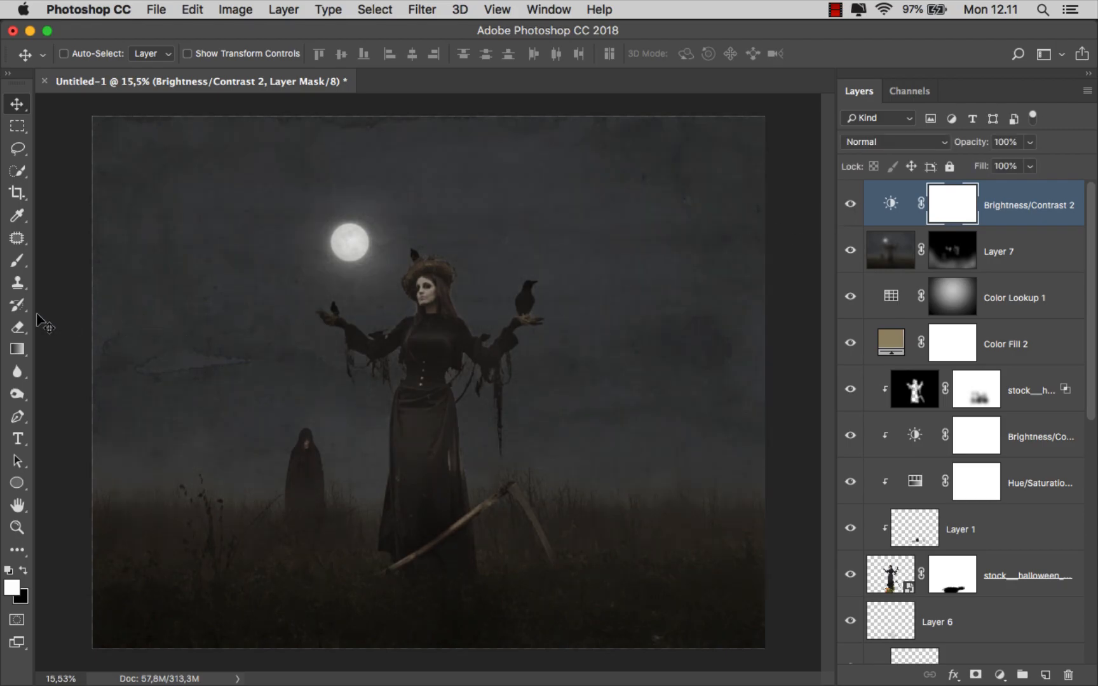
# Mask the Brightness/Contrast darkening from the centre with black radial gradients at 50% opacity around the scarecrow woman
pyautogui.click(17, 348)
pyautogui.click(62, 348)
pyautogui.click(24, 570)
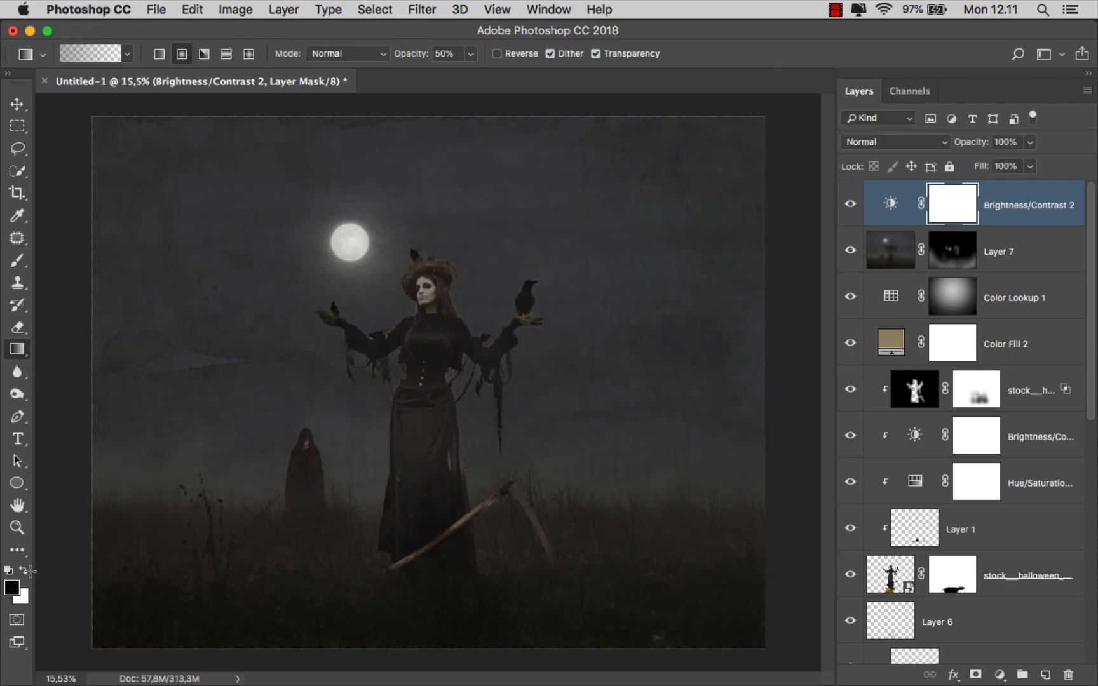
pyautogui.moveTo(424, 295); pyautogui.dragTo(662, 571)
pyautogui.moveTo(429, 292); pyautogui.dragTo(752, 638)
pyautogui.click(849, 201)
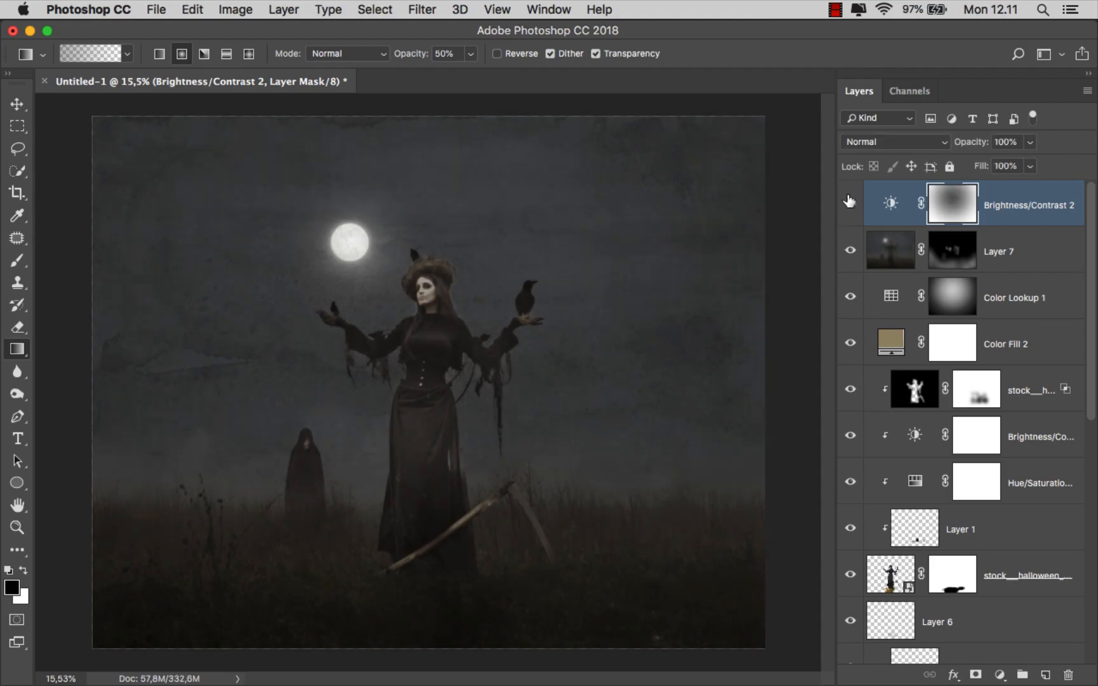
pyautogui.moveTo(427, 290); pyautogui.dragTo(688, 556)
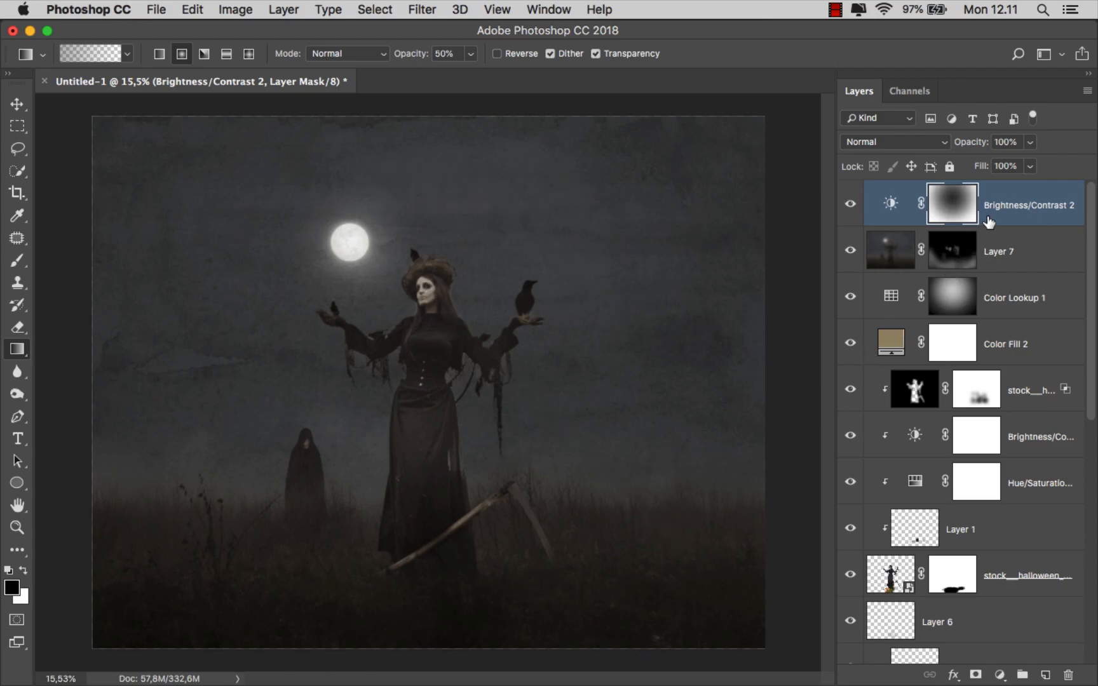
# Add a new layer above the scarecrow woman's Inner Shadow layer and clip it to her layer
pyautogui.press('super+2')
pyautogui.click(1002, 577)
pyautogui.click(850, 574)
pyautogui.click(850, 574)
pyautogui.scroll(5, 353, 388)
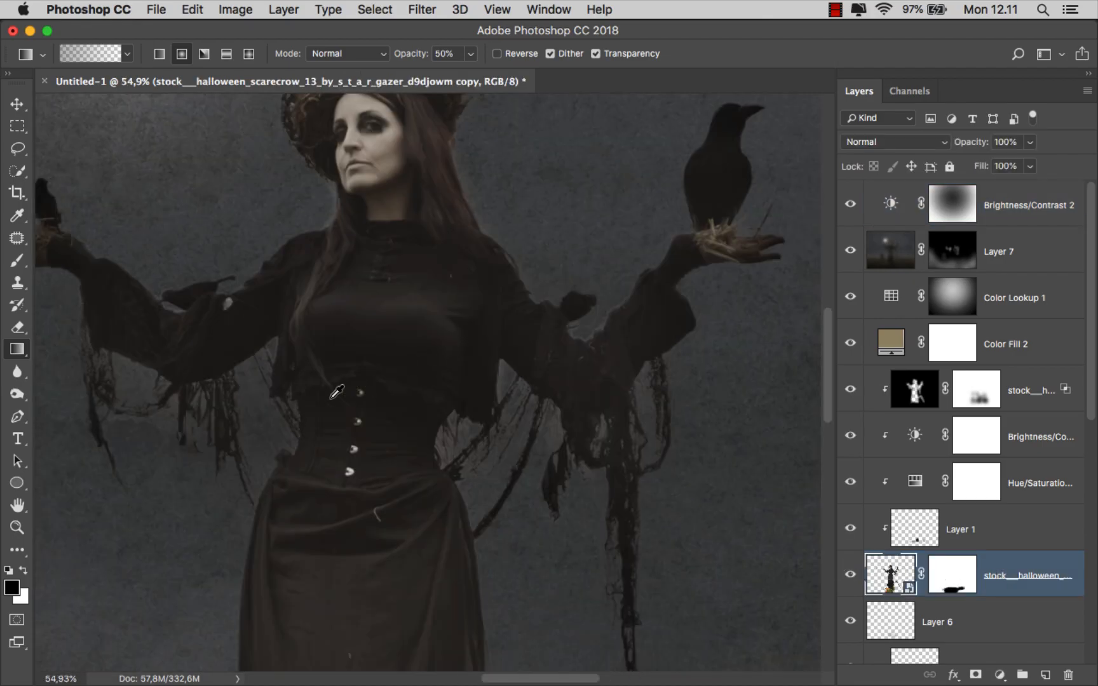
pyautogui.scroll(2, 325, 396)
pyautogui.moveTo(630, 448); pyautogui.dragTo(618, 448)
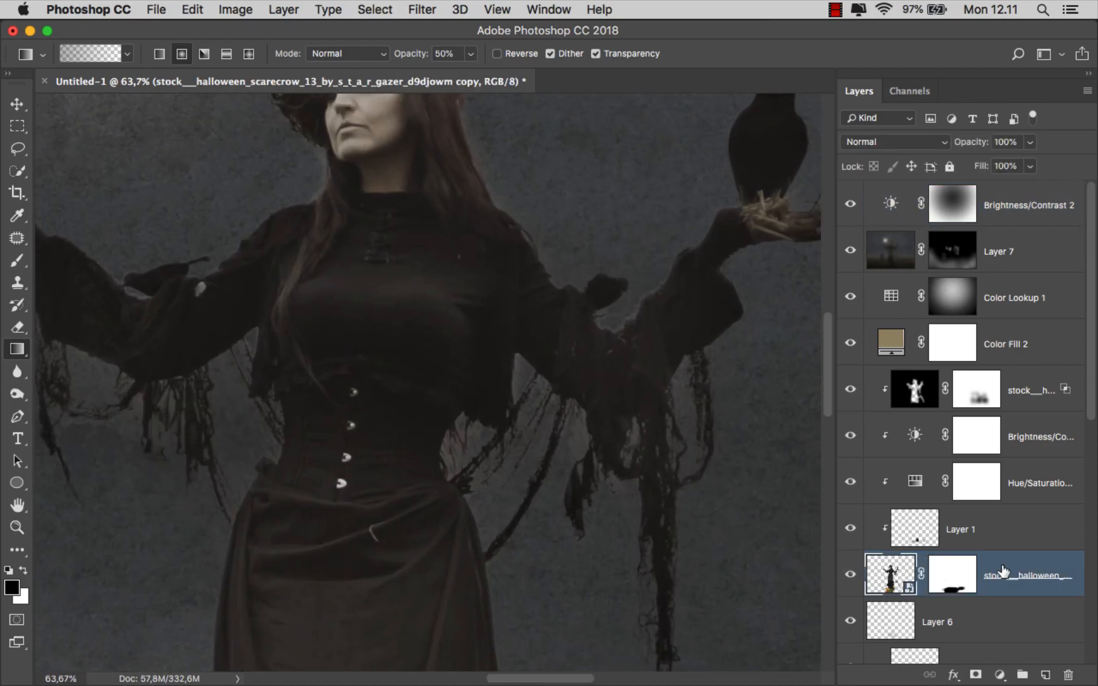
pyautogui.click(1031, 404)
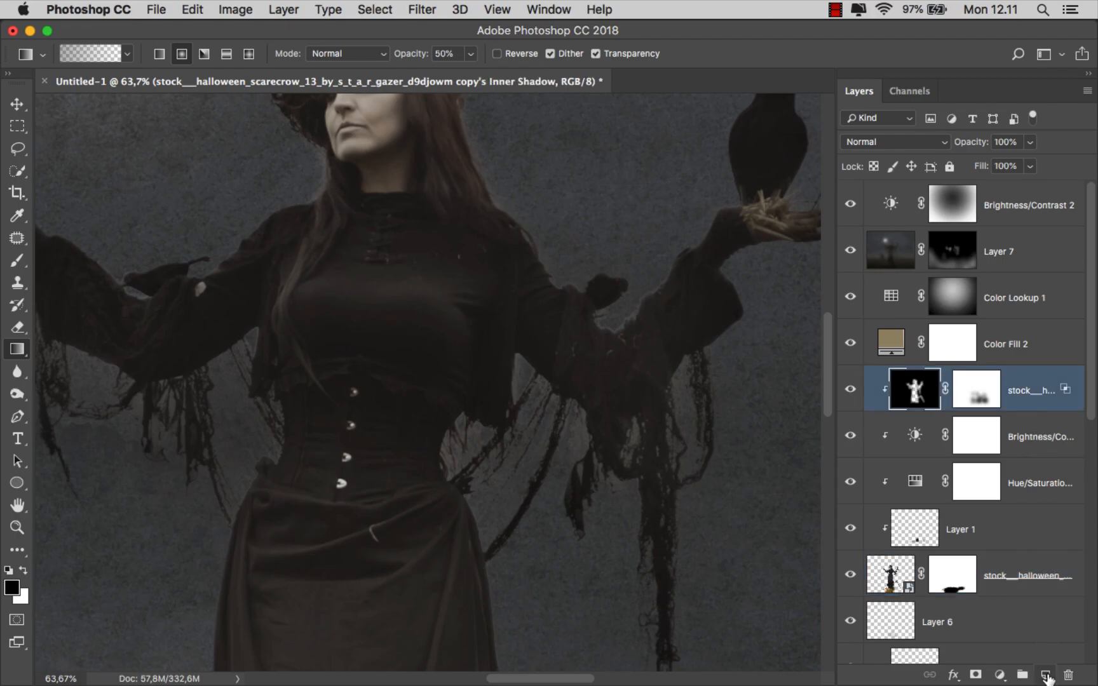
pyautogui.click(1045, 675)
pyautogui.rightClick(984, 388)
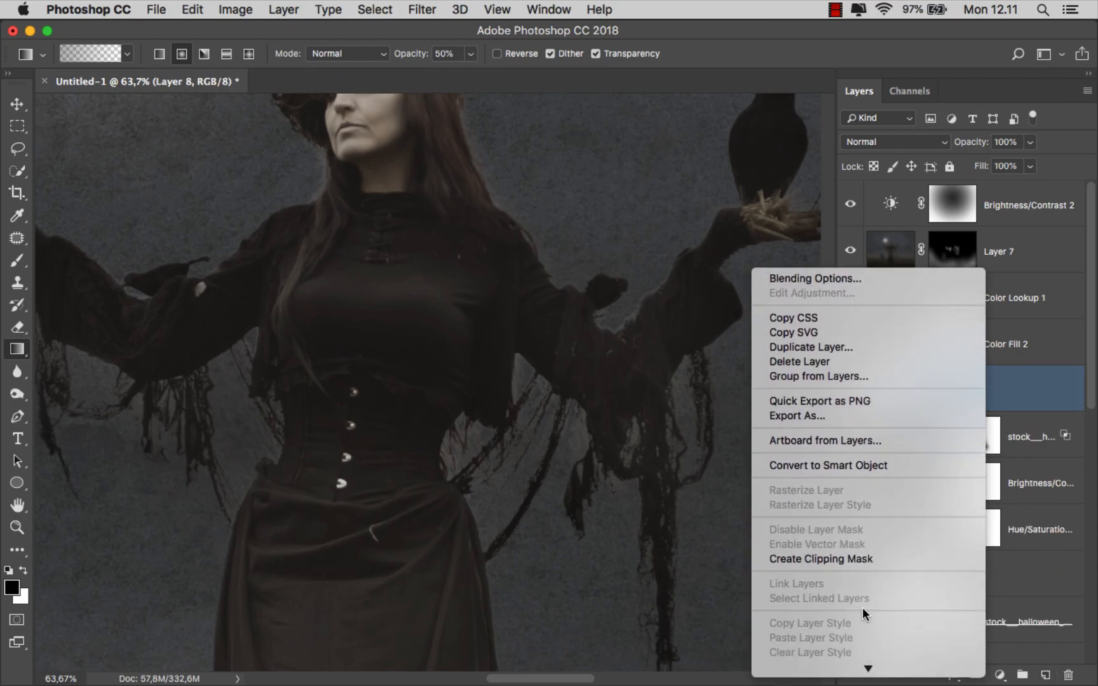
pyautogui.click(863, 562)
# Shade the scarecrow woman's waist and the sleeve beneath the large crow with a soft 254 px black brush at 16% opacity on the clipped layer
pyautogui.click(18, 261)
pyautogui.click(76, 257)
pyautogui.rightClick(355, 286)
pyautogui.moveTo(533, 272); pyautogui.dragTo(518, 271)
pyautogui.click(359, 56)
pyautogui.moveTo(644, 443); pyautogui.dragTo(671, 443)
pyautogui.moveTo(578, 356); pyautogui.dragTo(463, 240)
pyautogui.moveTo(576, 659); pyautogui.dragTo(577, 529)
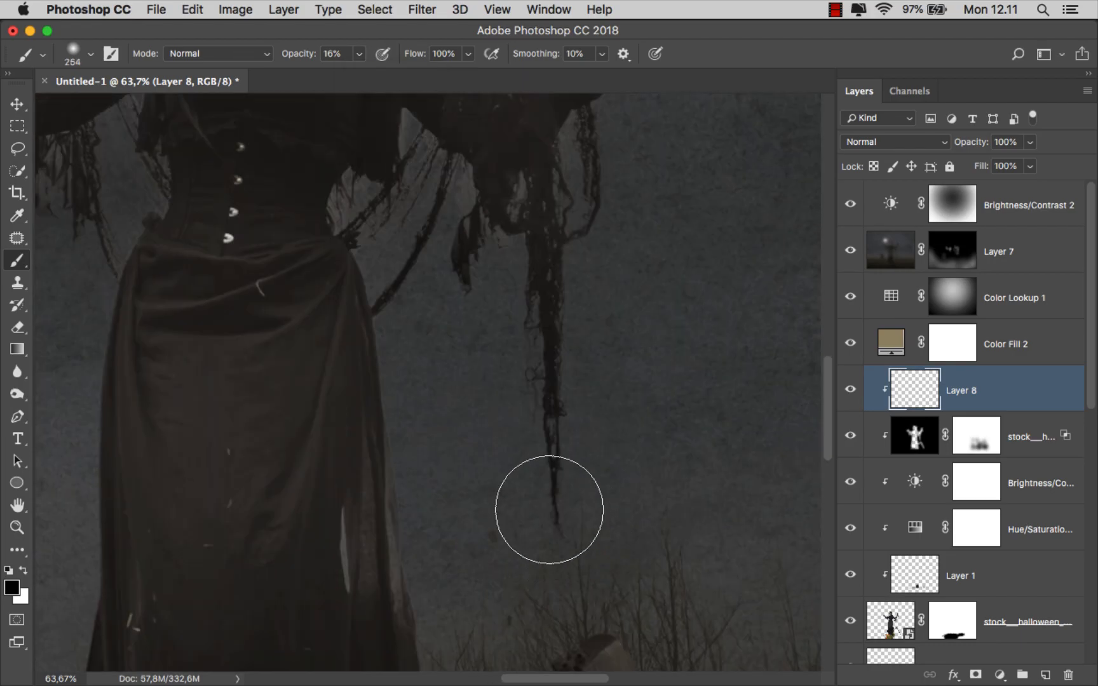
pyautogui.moveTo(554, 404); pyautogui.dragTo(596, 558)
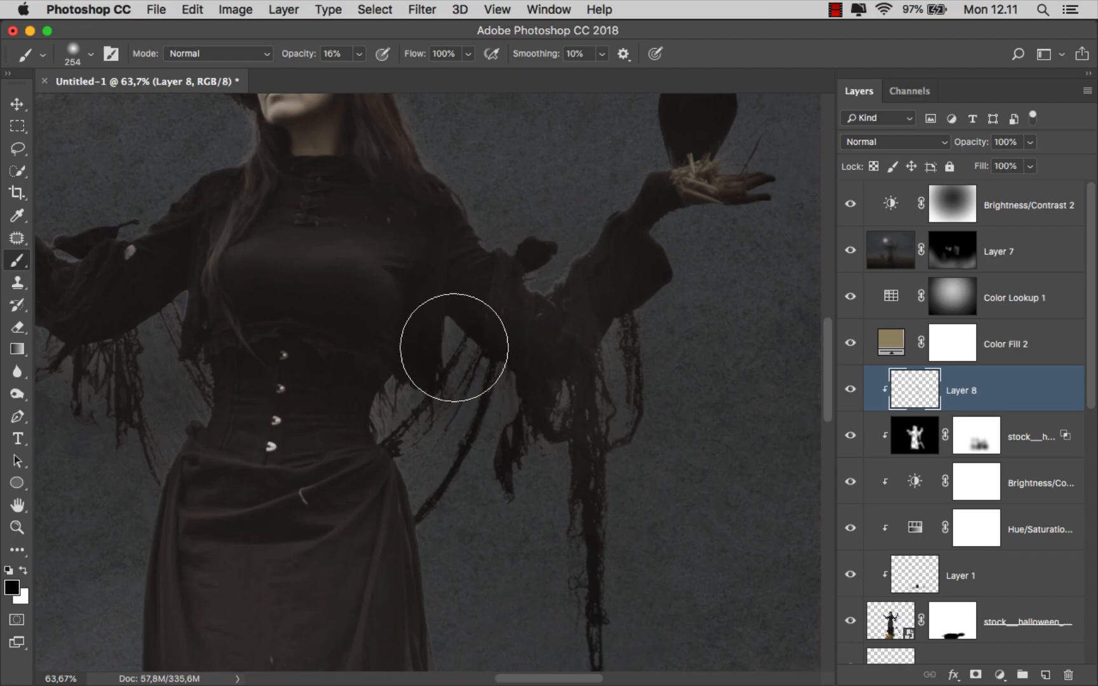
pyautogui.moveTo(414, 397); pyautogui.dragTo(397, 412)
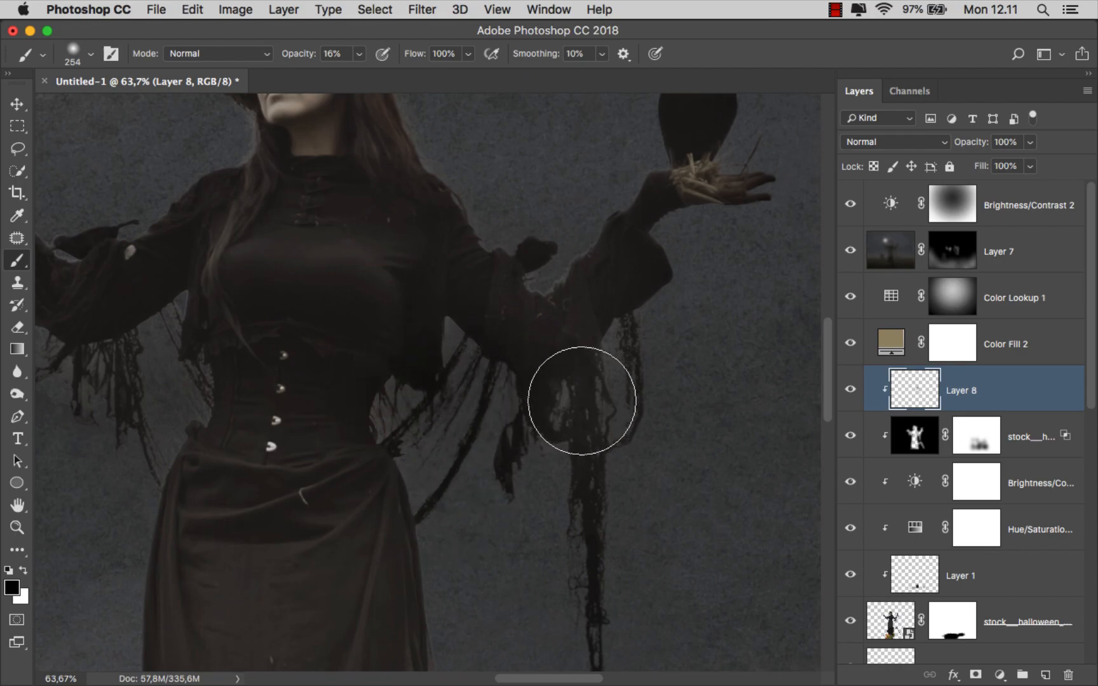
# Reduce the brush to 164 px and paint soft black shading over the scarecrow woman's upper body and both sleeves
pyautogui.moveTo(648, 327); pyautogui.dragTo(613, 337)
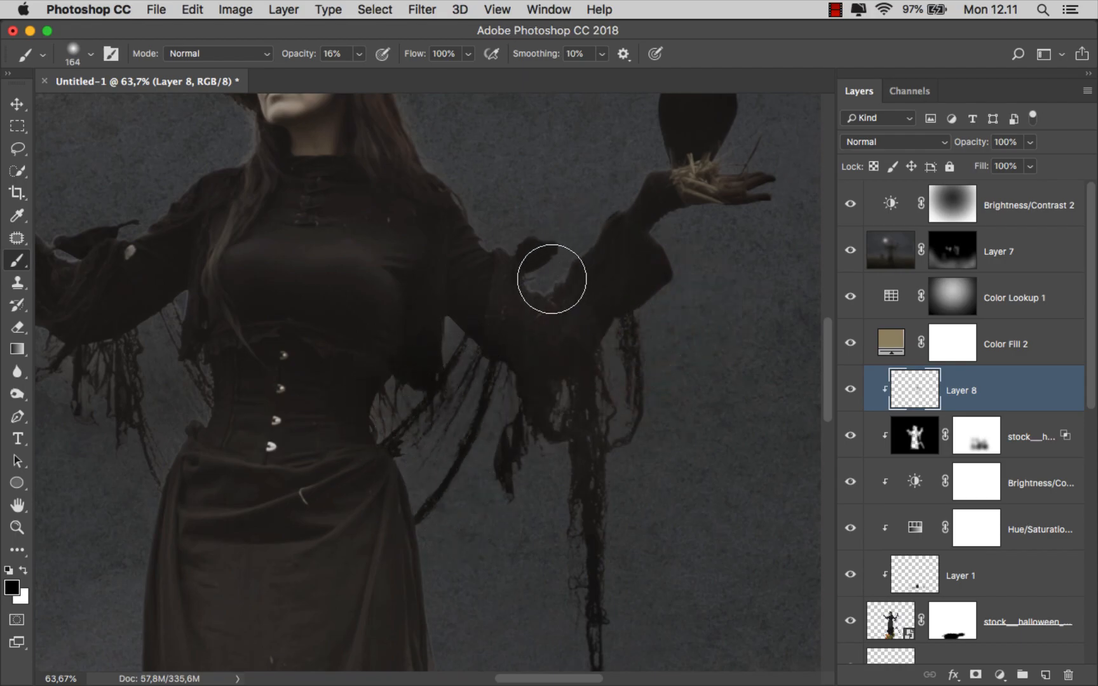
pyautogui.moveTo(532, 295); pyautogui.dragTo(622, 510)
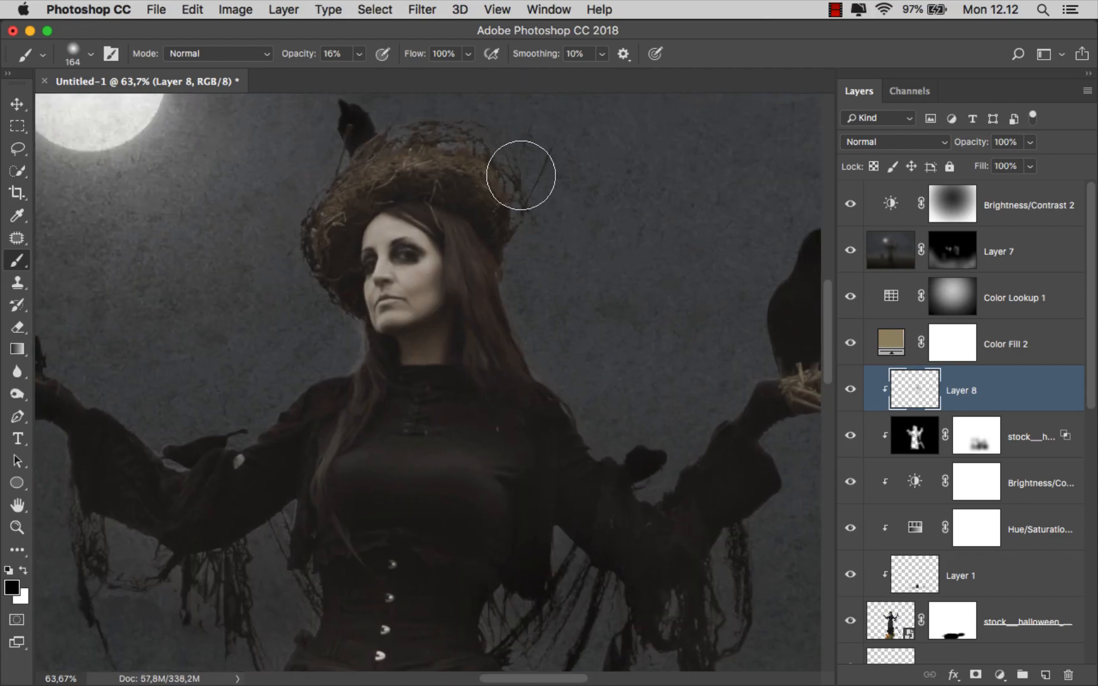
pyautogui.moveTo(299, 355); pyautogui.dragTo(501, 299)
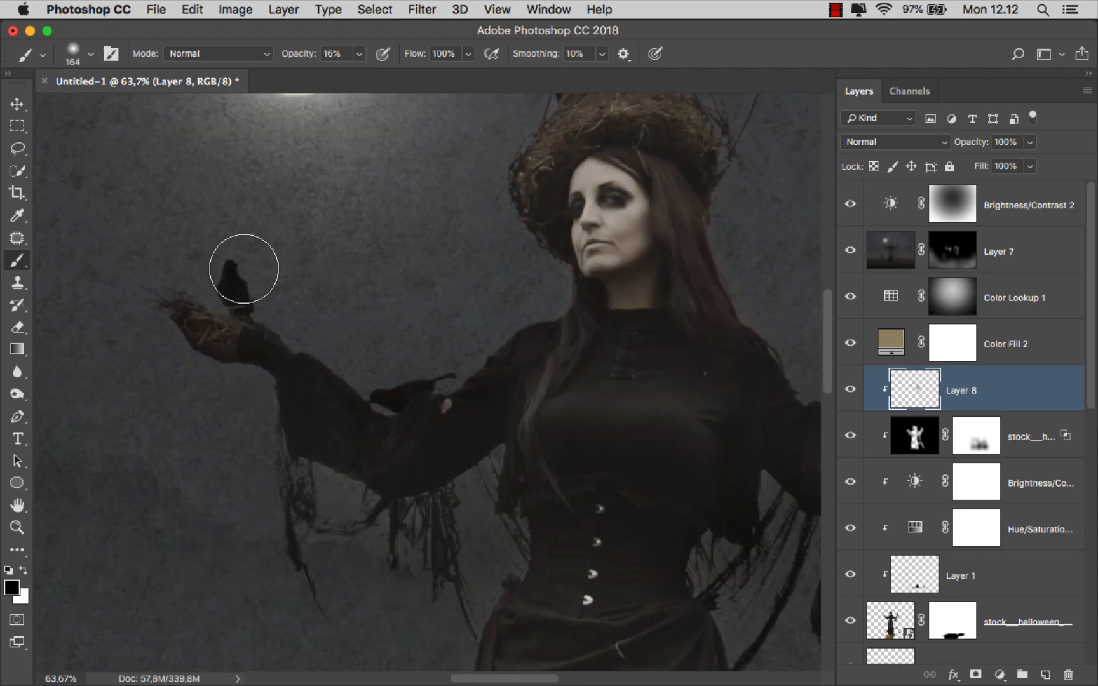
pyautogui.scroll(-5, 280, 444)
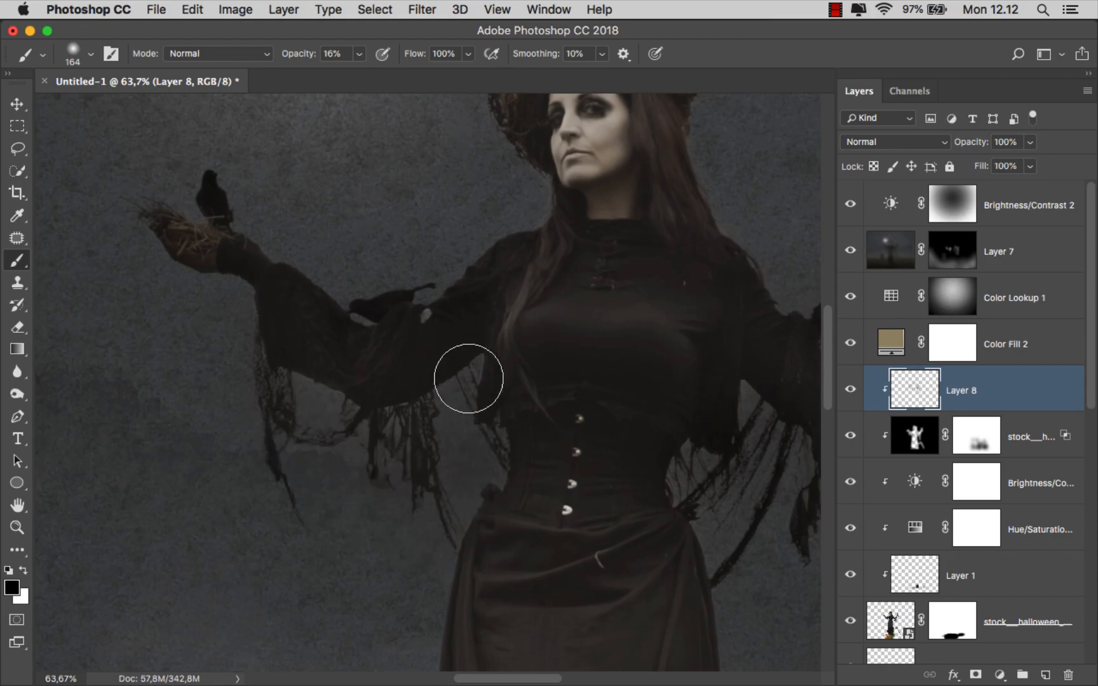
pyautogui.scroll(-10, 461, 507)
# Paint soft black shading over the scarecrow woman's long dress, and compare the image with and without the shading layer
pyautogui.hscroll(8, 461, 507)
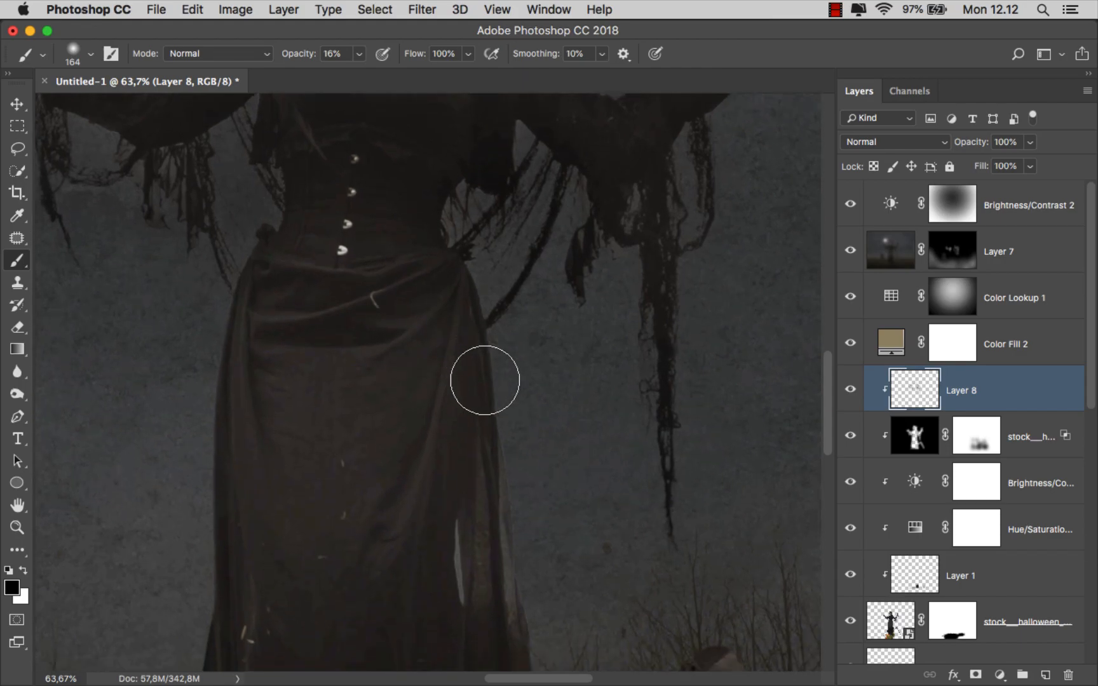
pyautogui.scroll(-10, 485, 380)
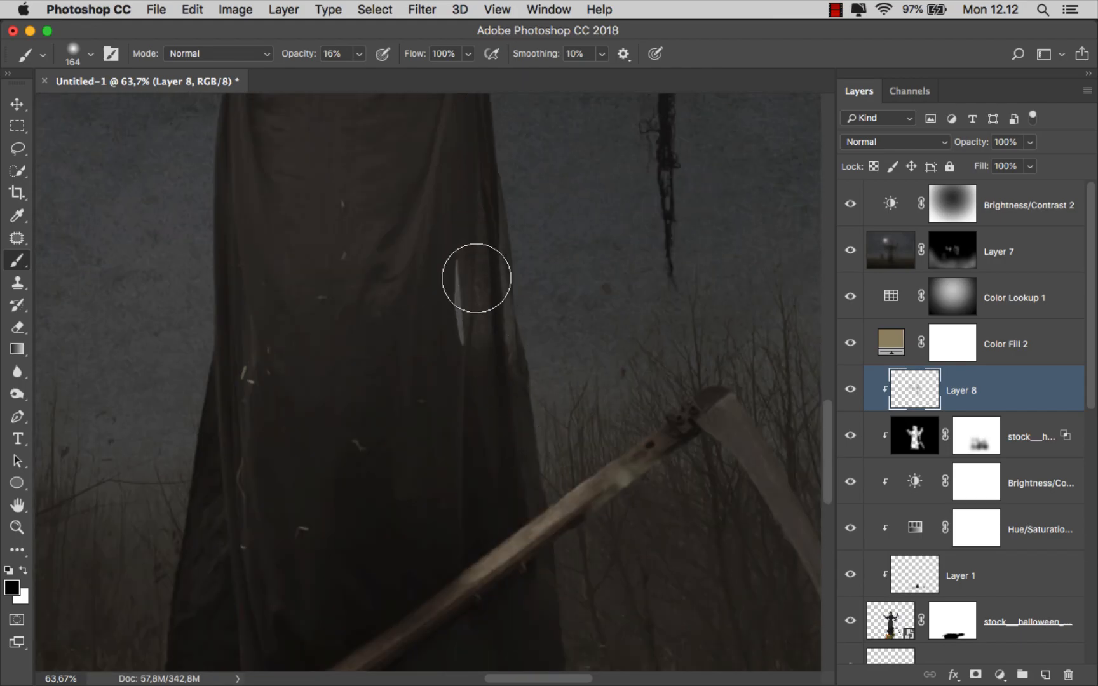
pyautogui.scroll(-3, 554, 453)
pyautogui.scroll(-4, 481, 468)
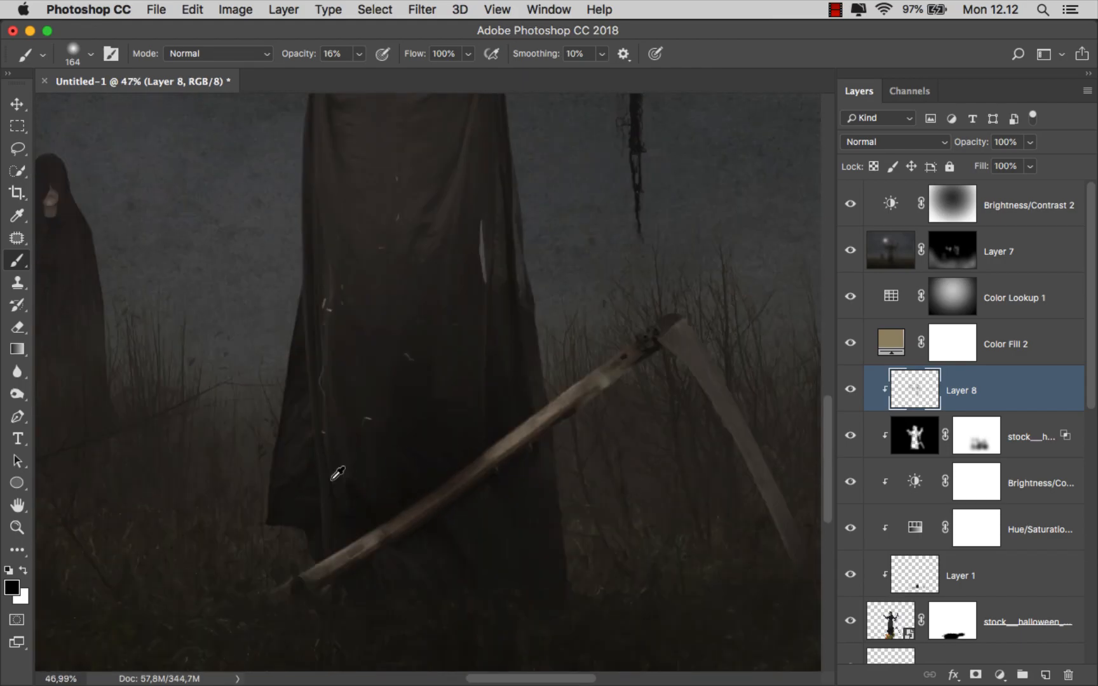
pyautogui.scroll(-3, 408, 486)
pyautogui.scroll(-1, 458, 452)
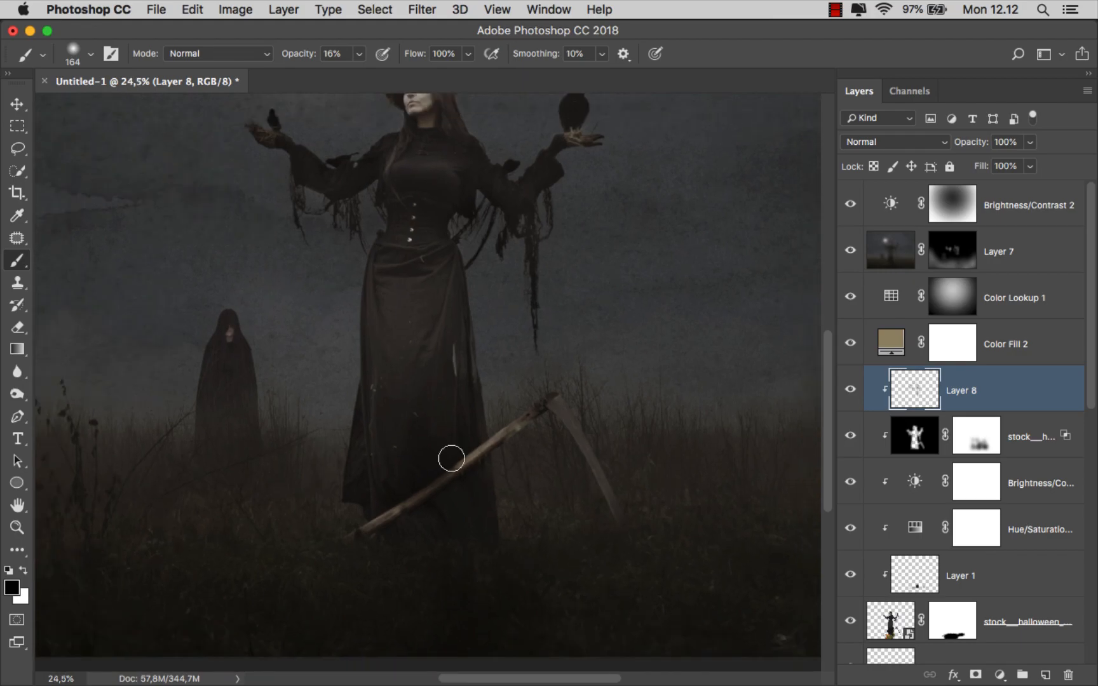
pyautogui.scroll(-2, 451, 458)
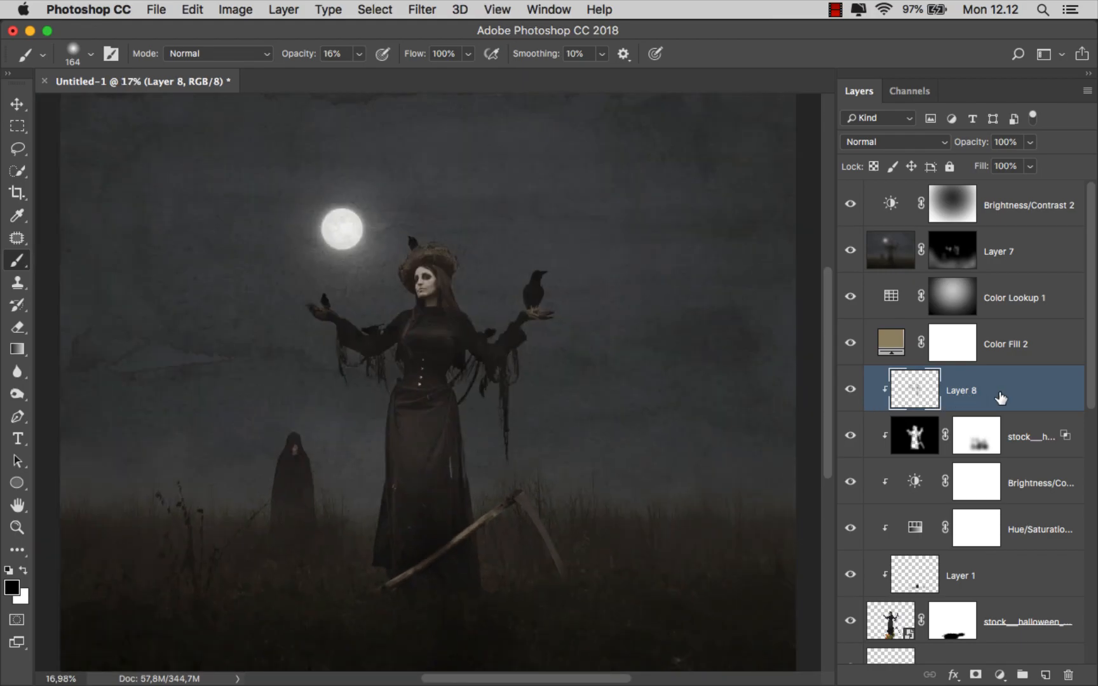
pyautogui.click(850, 390)
pyautogui.click(850, 390)
pyautogui.press('v')
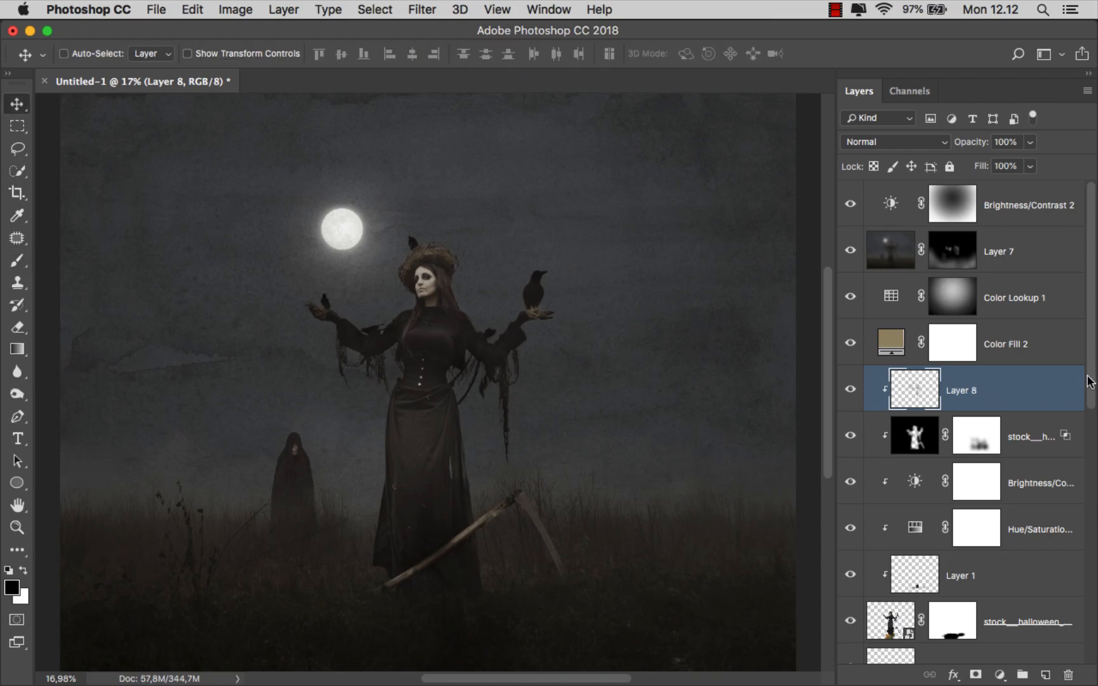
# Change the Color Fill 1 background colour to the slightly bluer shade #4e5765
pyautogui.moveTo(1090, 389); pyautogui.dragTo(1090, 635)
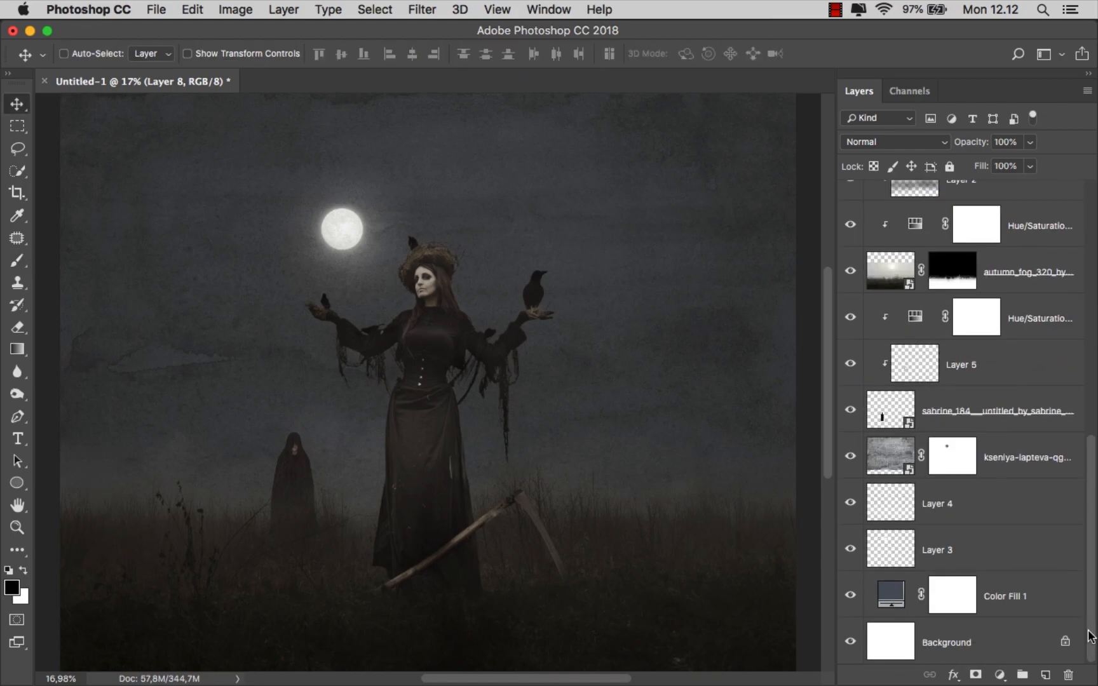
pyautogui.click(892, 598)
pyautogui.doubleClick(891, 596)
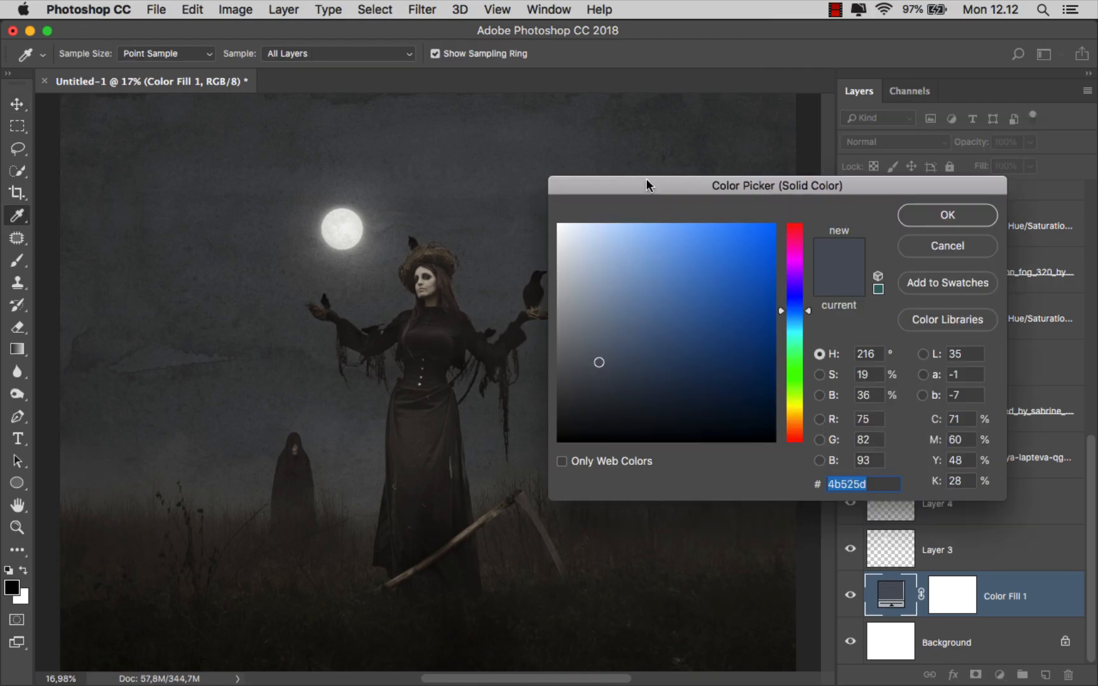
pyautogui.moveTo(647, 185); pyautogui.dragTo(720, 183)
pyautogui.click(680, 360)
pyautogui.click(680, 348)
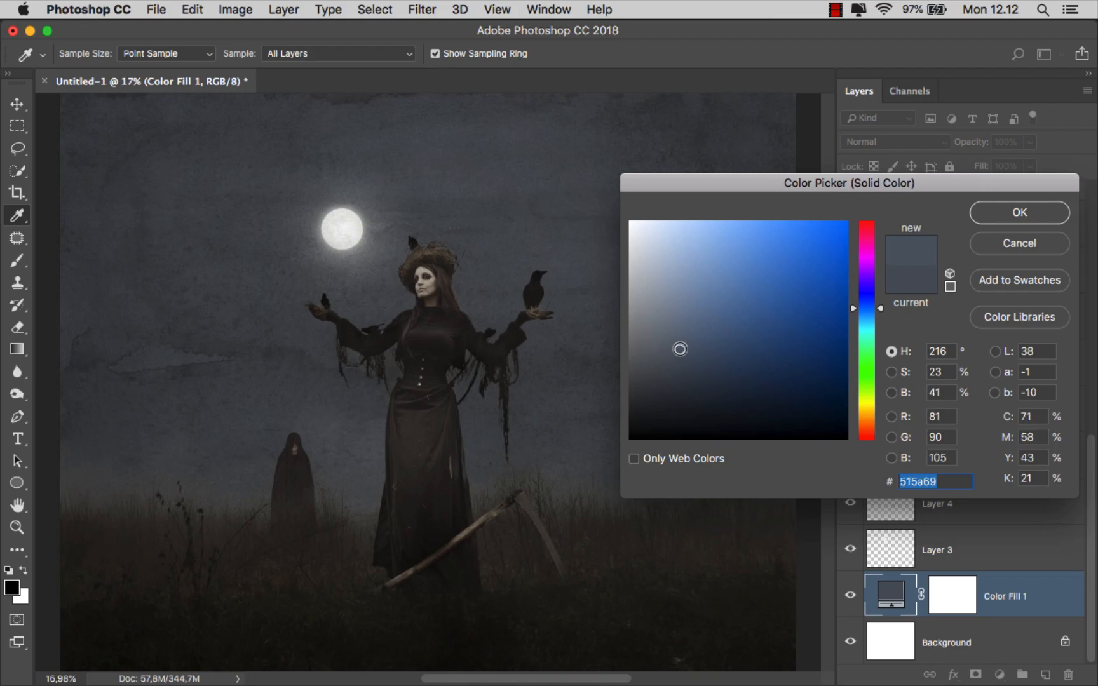
pyautogui.click(680, 353)
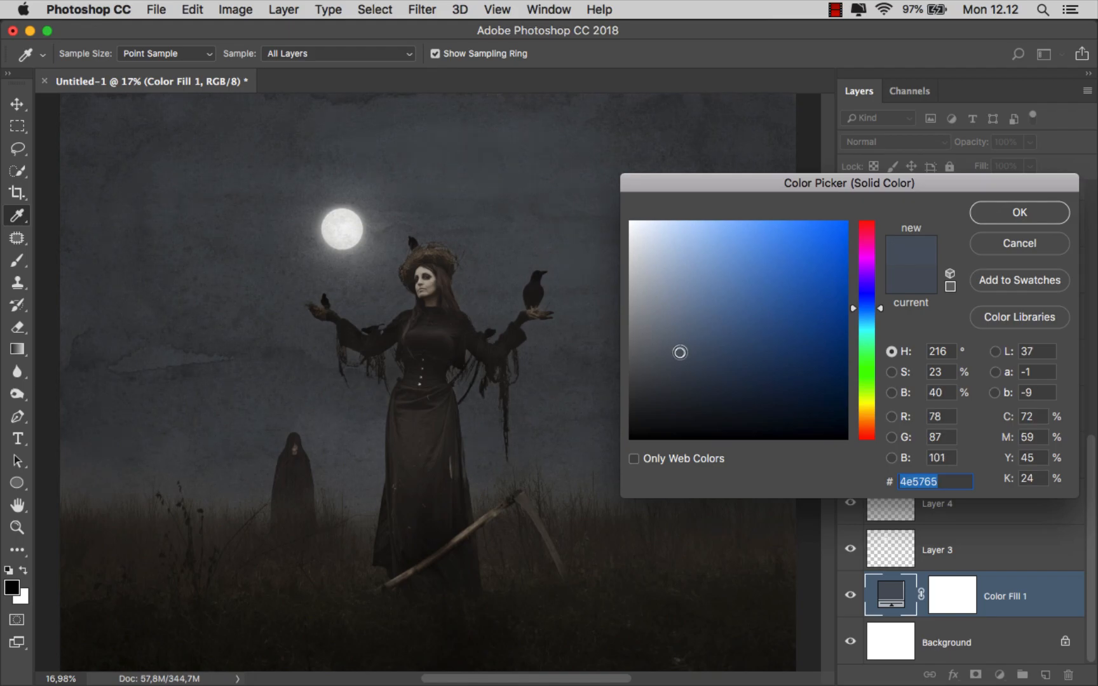
pyautogui.click(1016, 216)
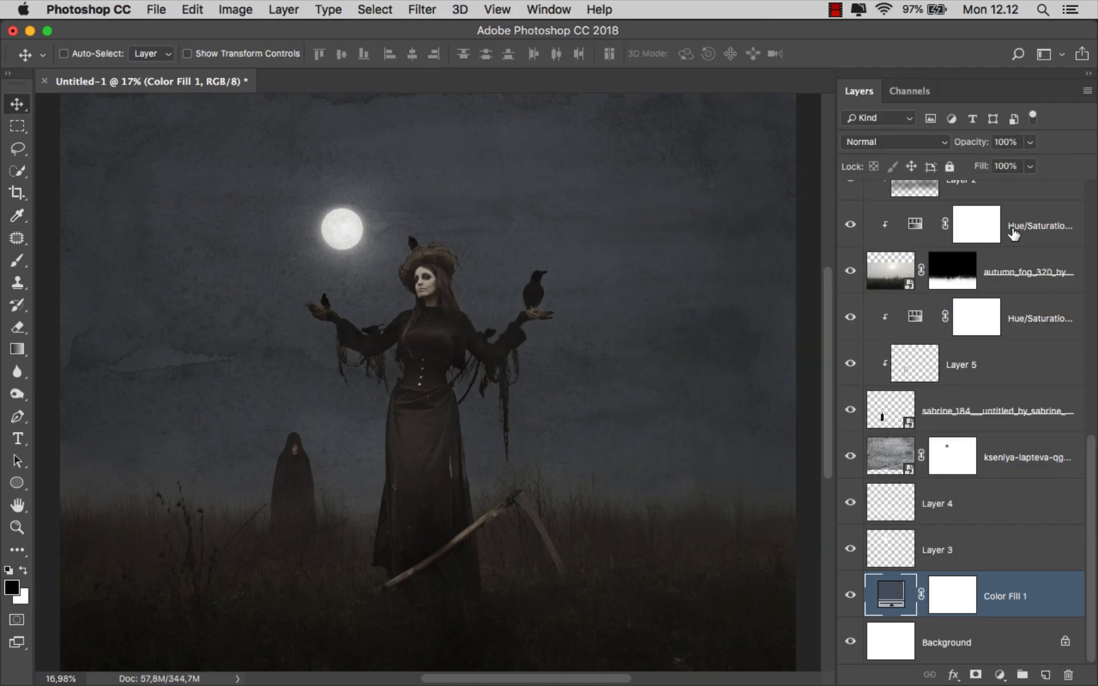
# Select the Brightness/Contrast 2 adjustment at the top of the layer stack
pyautogui.moveTo(1092, 536); pyautogui.dragTo(1092, 258)
pyautogui.click(1025, 204)
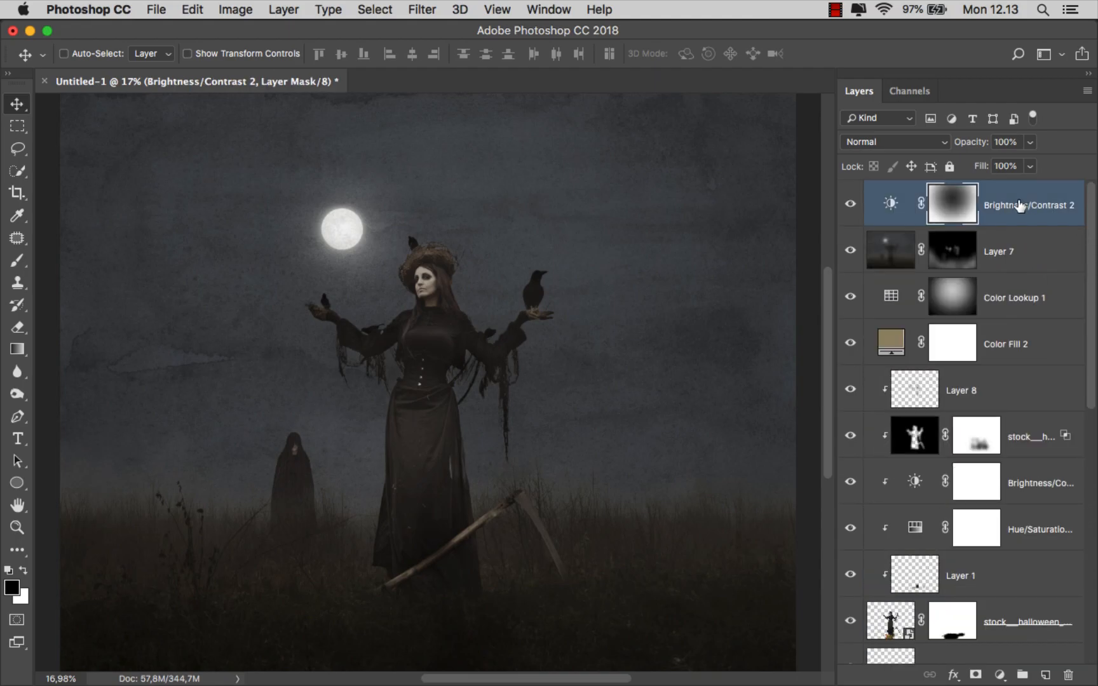